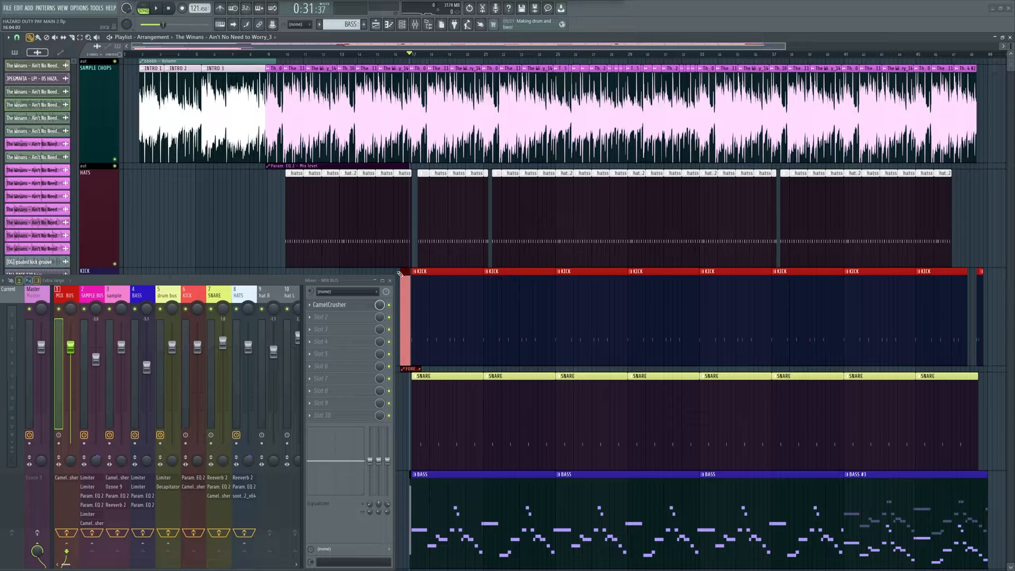
- Inspect the audio clip settings of an "Ain't No Need to Worry_5 #2" clip on the SAMPLE CHOPS track and close them
scroll(730, 48, "up", 4)
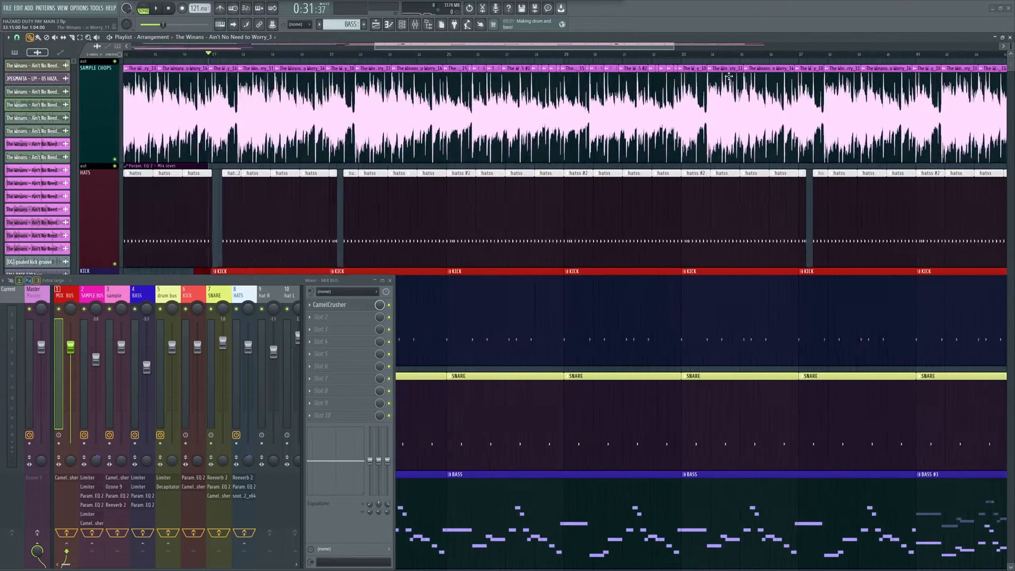
scroll(372, 47, "down", 5)
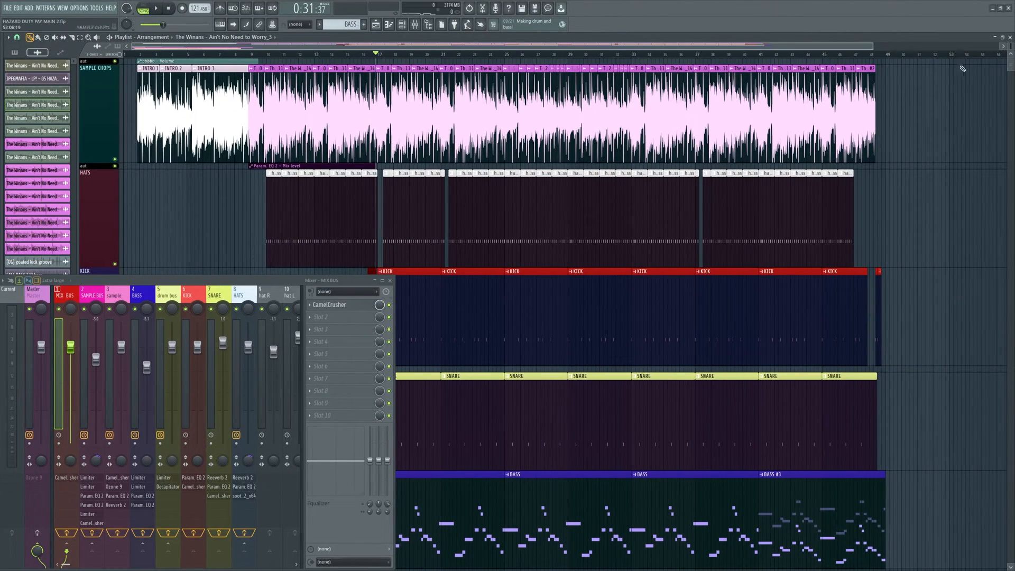
left_click_drag(867, 50, 777, 54)
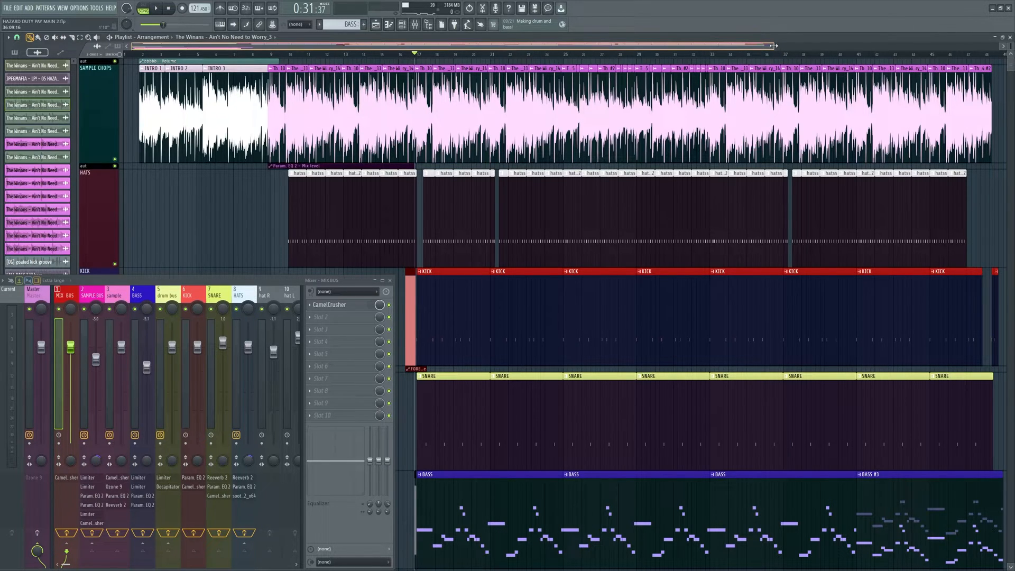
left_click_drag(773, 46, 778, 46)
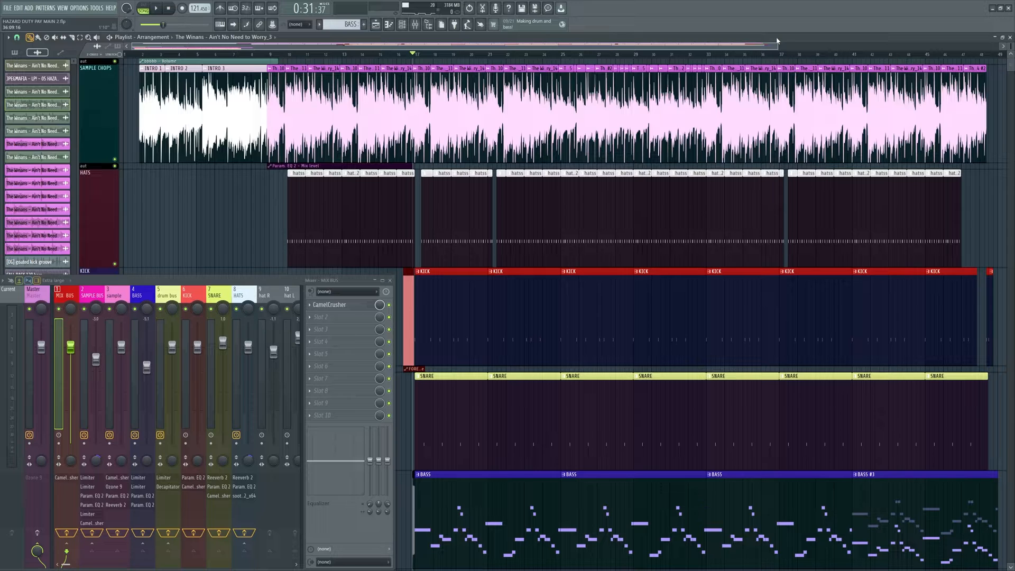
scroll(671, 82, "up", 5)
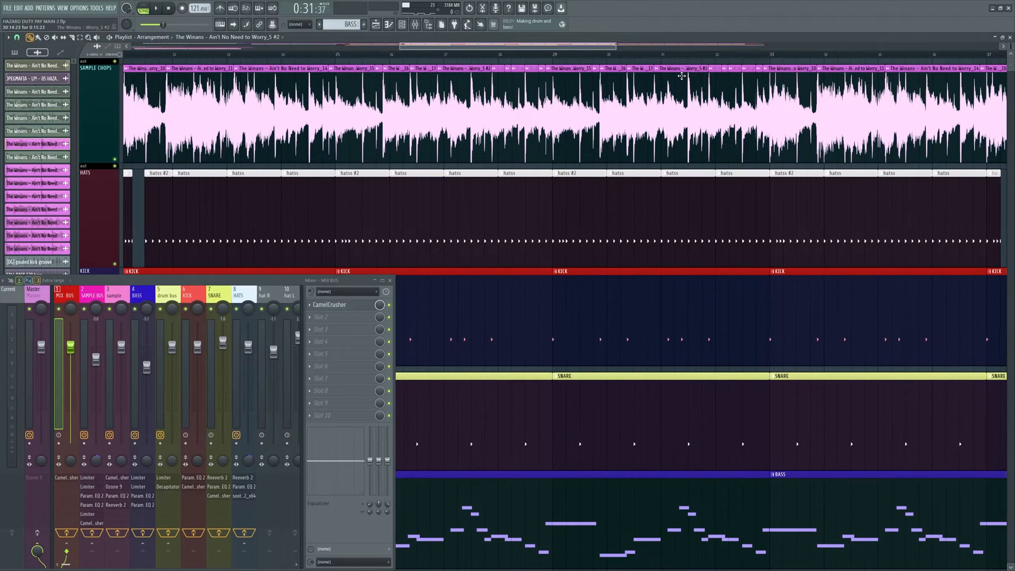
double_click(682, 77)
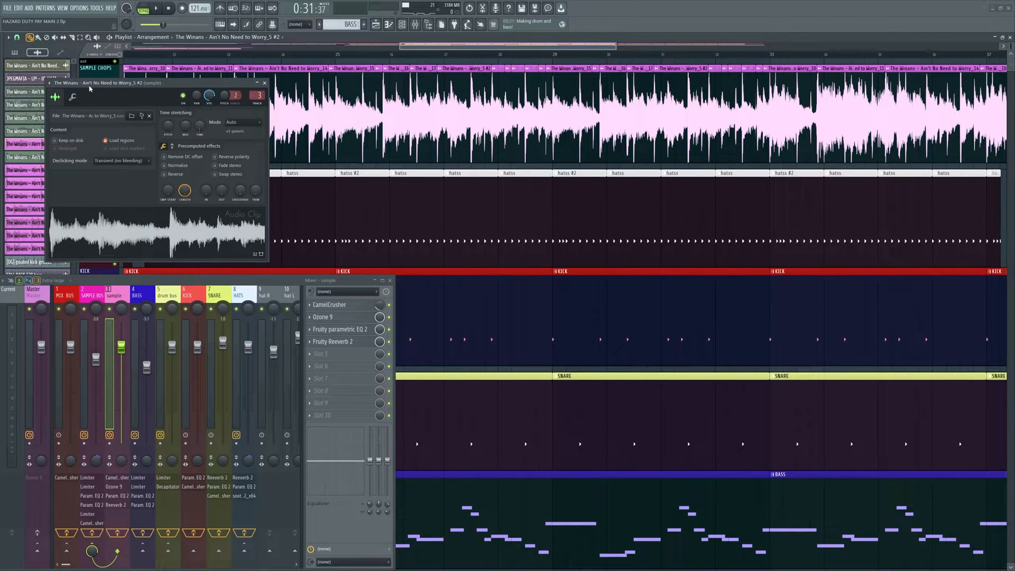
left_click(264, 83)
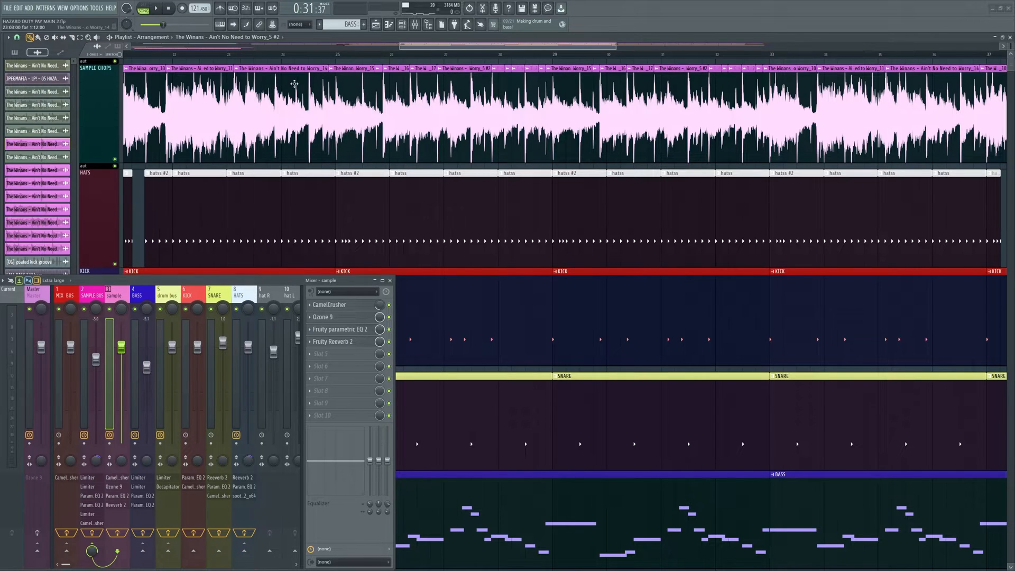
- Solo Track 10 in the og chops section and set the playback position to the start of the playlist
scroll(857, 260, "down", 4)
scroll(245, 160, "down", 4)
scroll(246, 160, "down", 2)
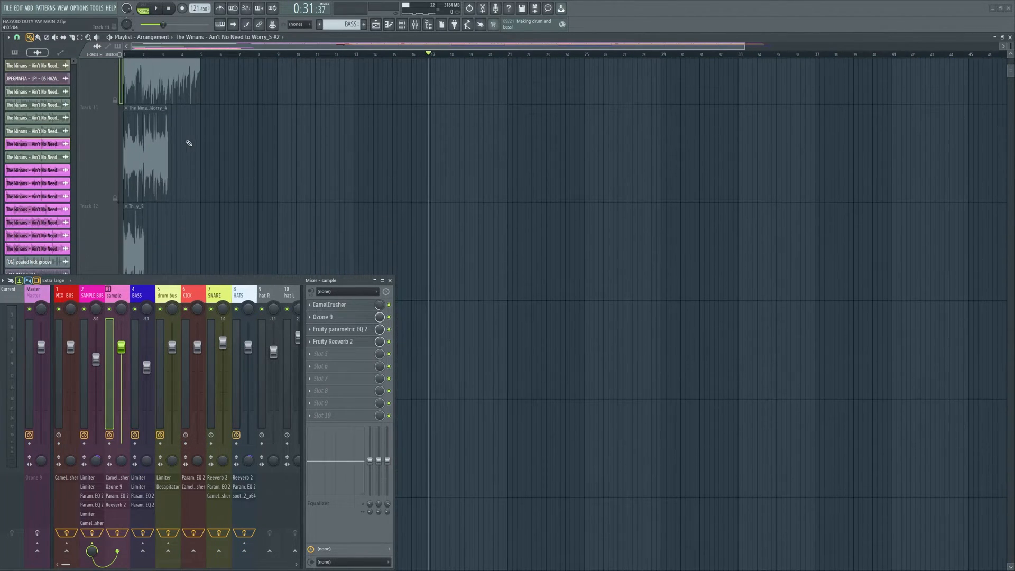
scroll(186, 141, "up", 2)
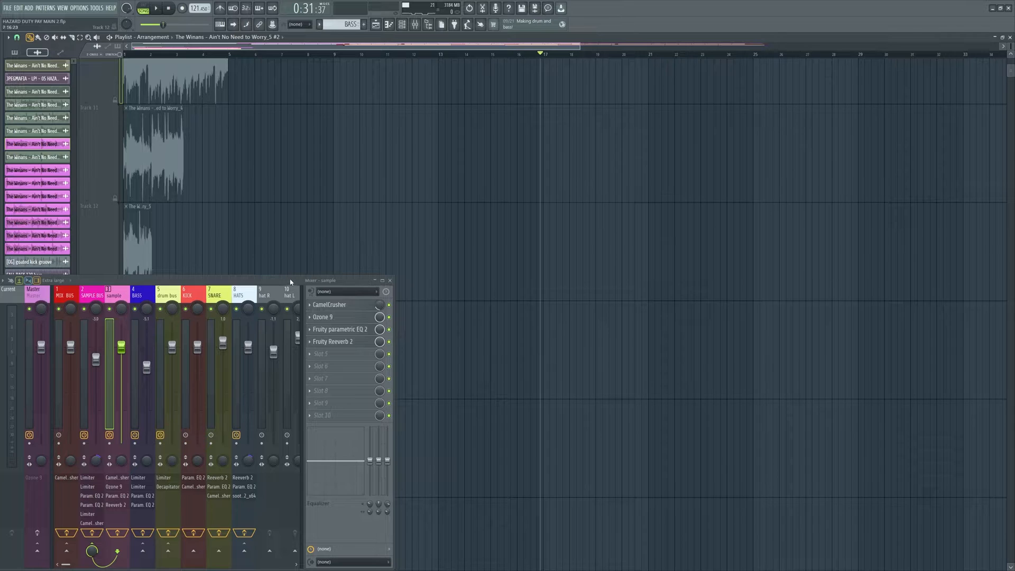
scroll(254, 231, "up", 2)
left_click(116, 199)
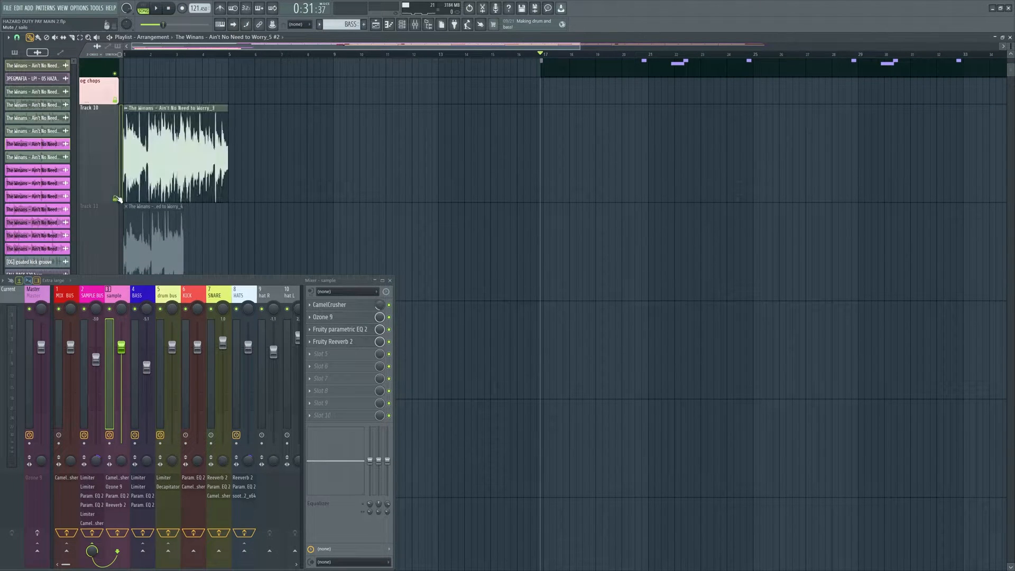
left_click(163, 55)
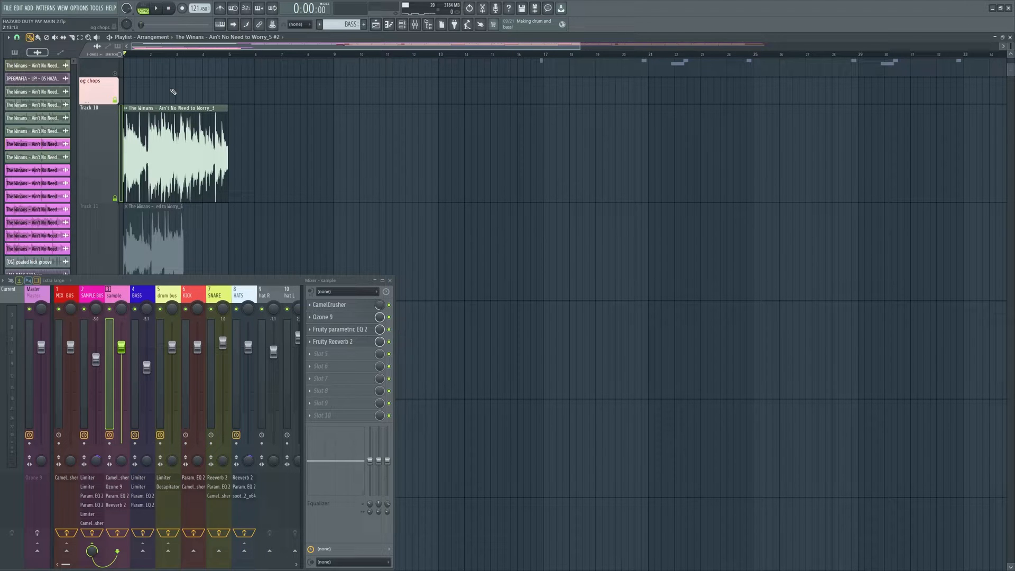
- Play the soloed Track 10 sample and move the mixer window clear of the chop clips, then stop playback
scroll(177, 175, "down", 2)
scroll(233, 211, "up", 2)
key("space")
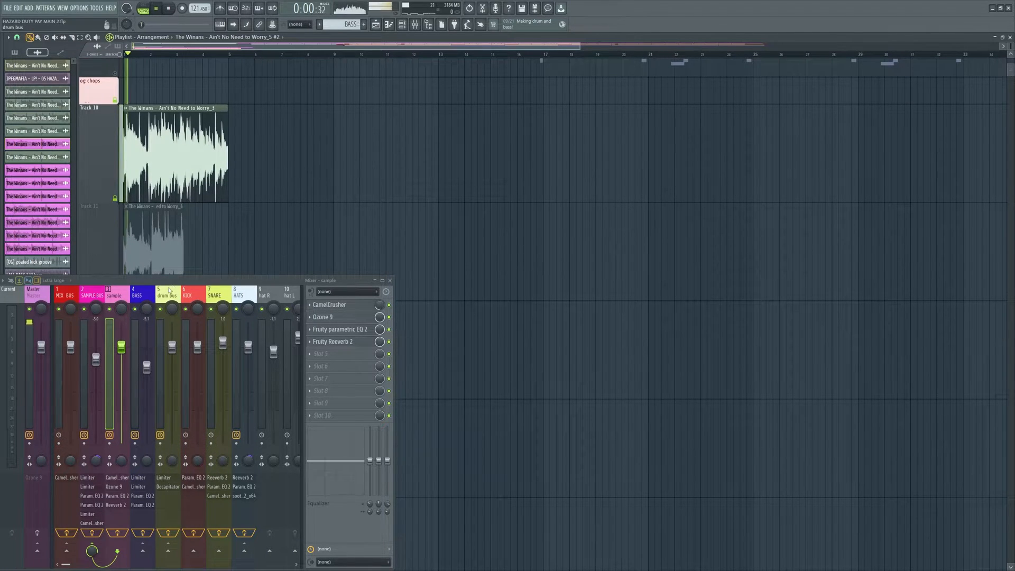
left_click_drag(157, 283, 775, 283)
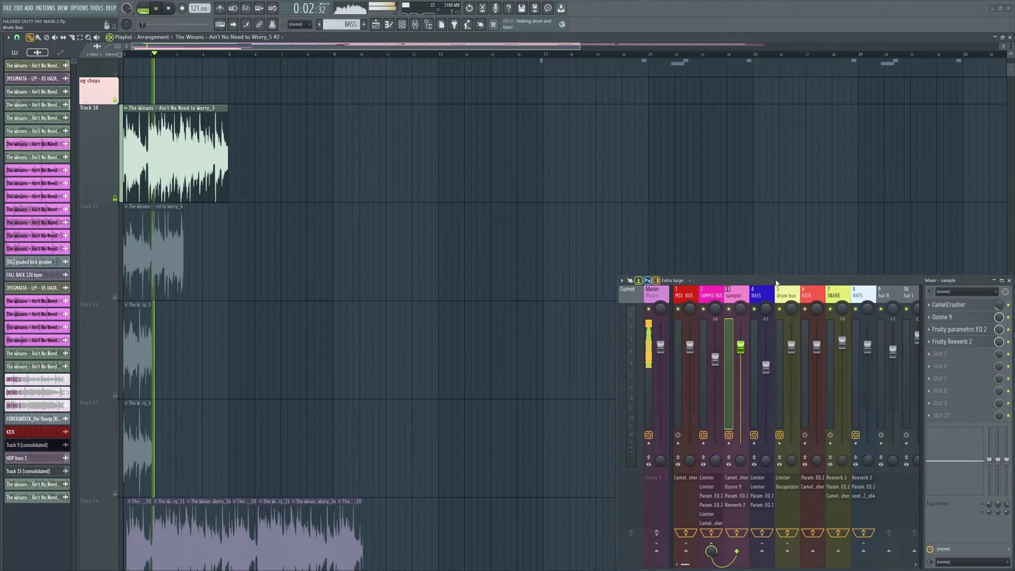
scroll(106, 200, "up", 3)
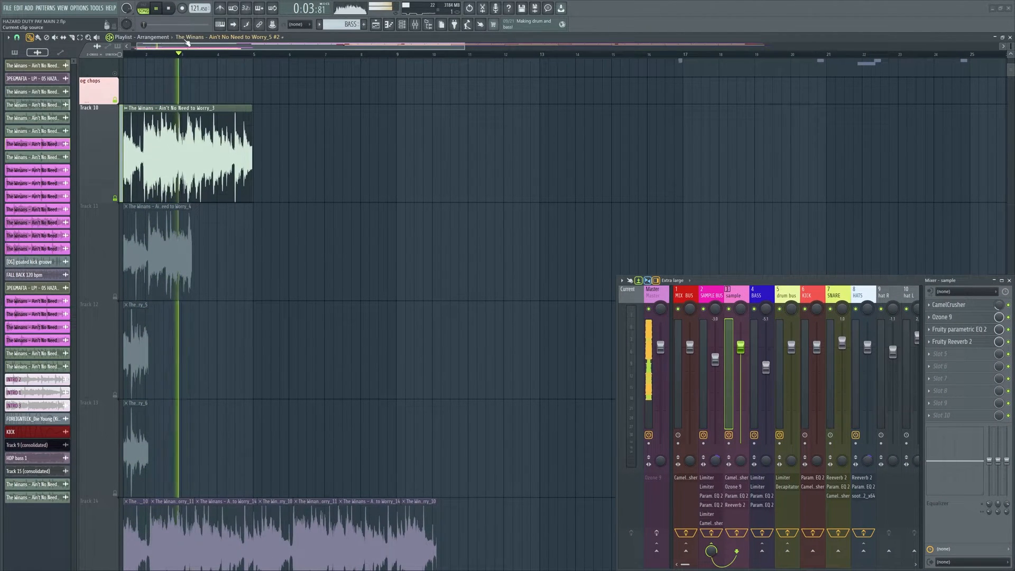
key("space")
- Unmute Track 11, mute Track 10, and play the Track 11 chop from the start
left_click(115, 296)
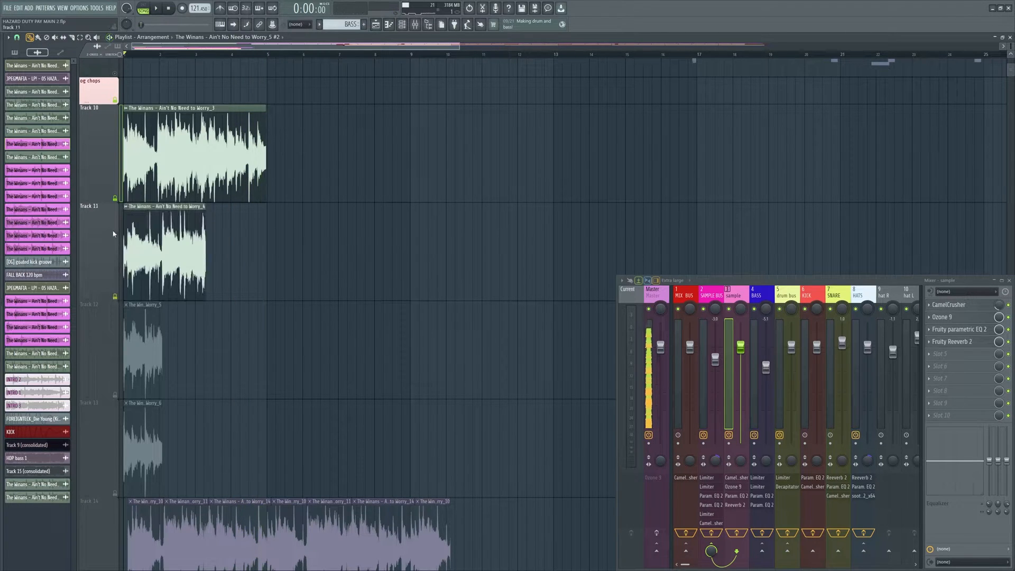
left_click(116, 198)
key("space")
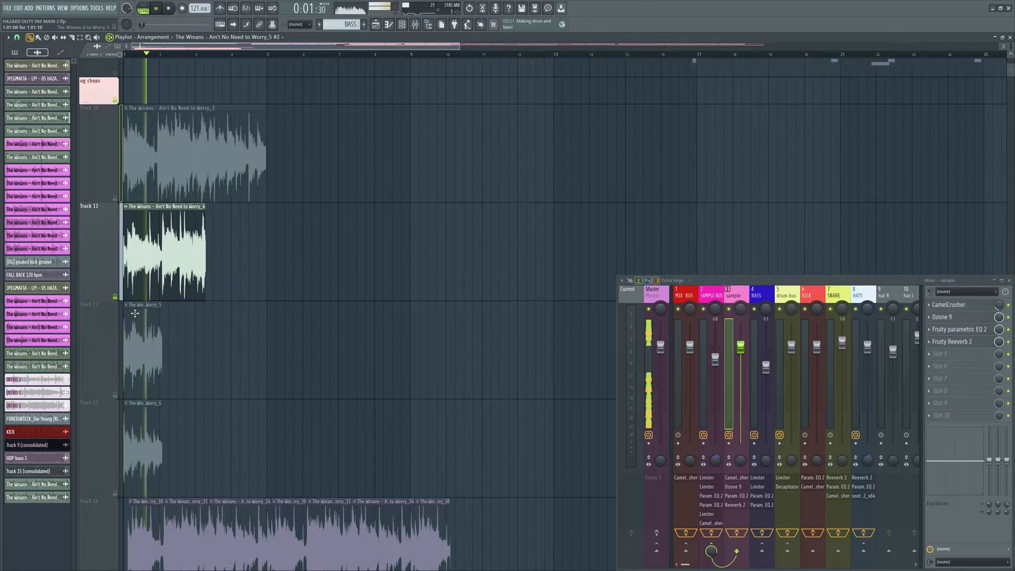
key("space")
key("space")
- Mute Track 11, unmute Track 12, and listen to the Track 12 chop
left_click(116, 296)
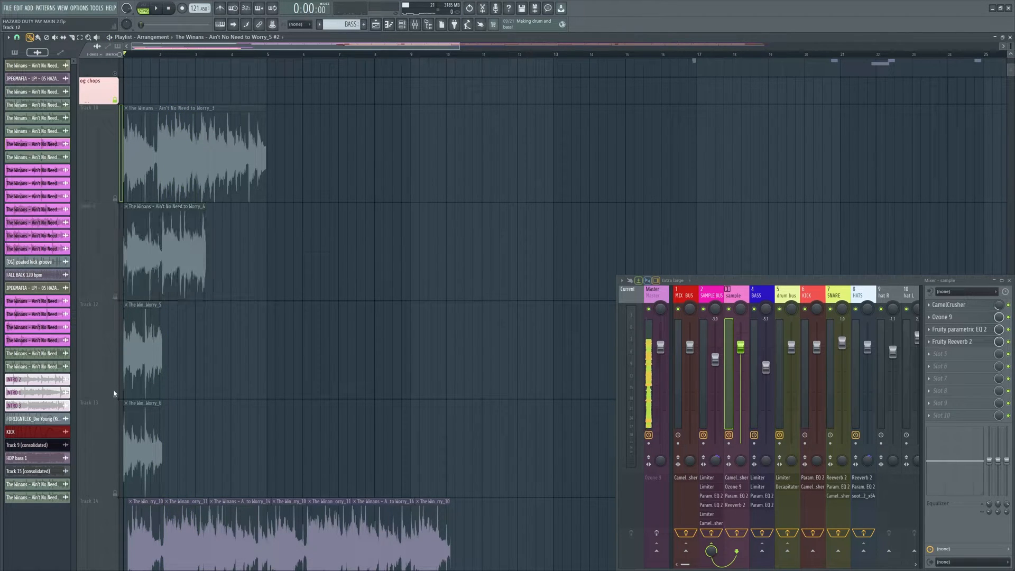
left_click(115, 396)
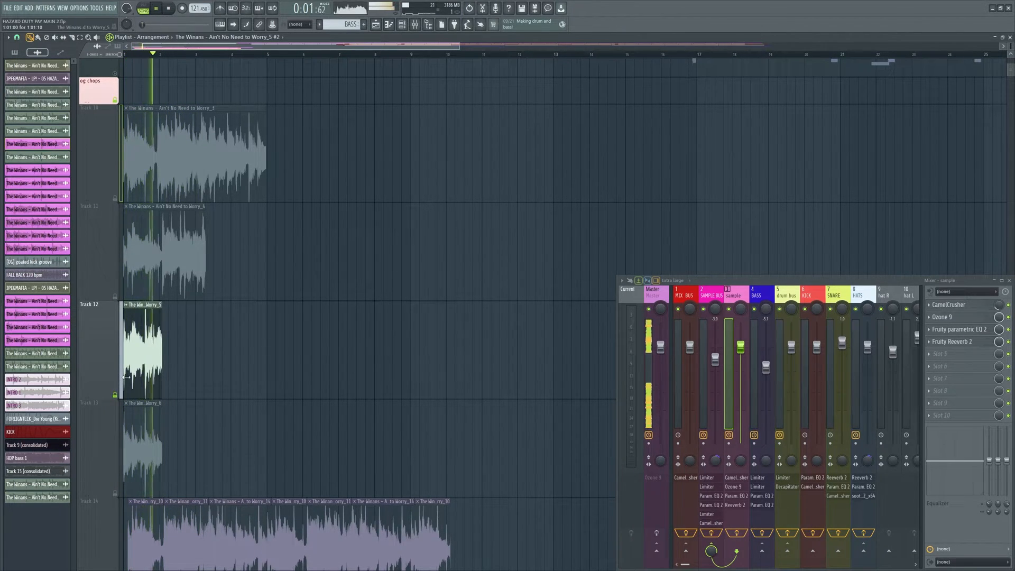
key("space")
- Mute Track 12, unmute Track 13, and listen to the Track 13 chop
left_click(116, 395)
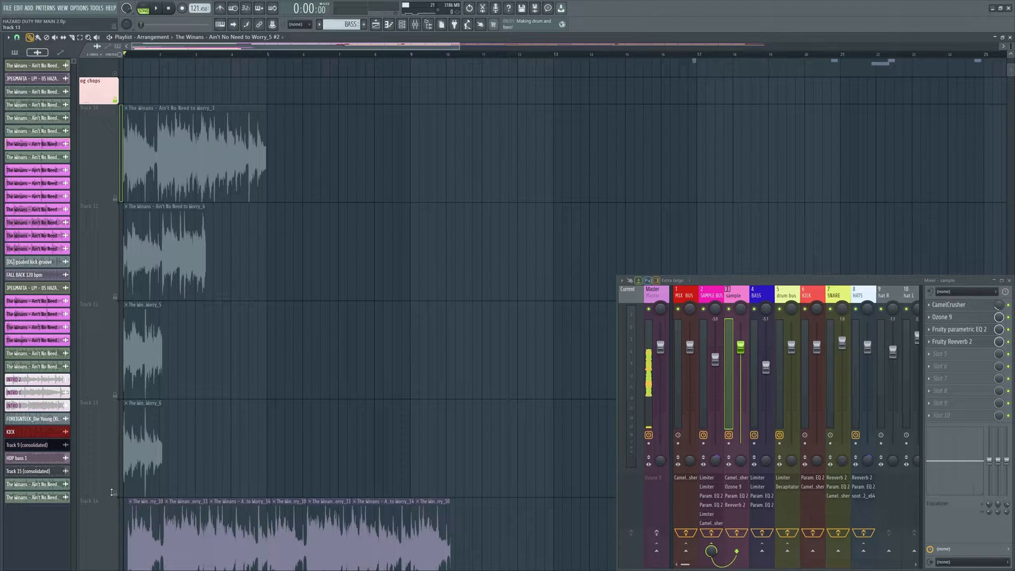
left_click(112, 493)
key("space")
scroll(113, 379, "down", 3)
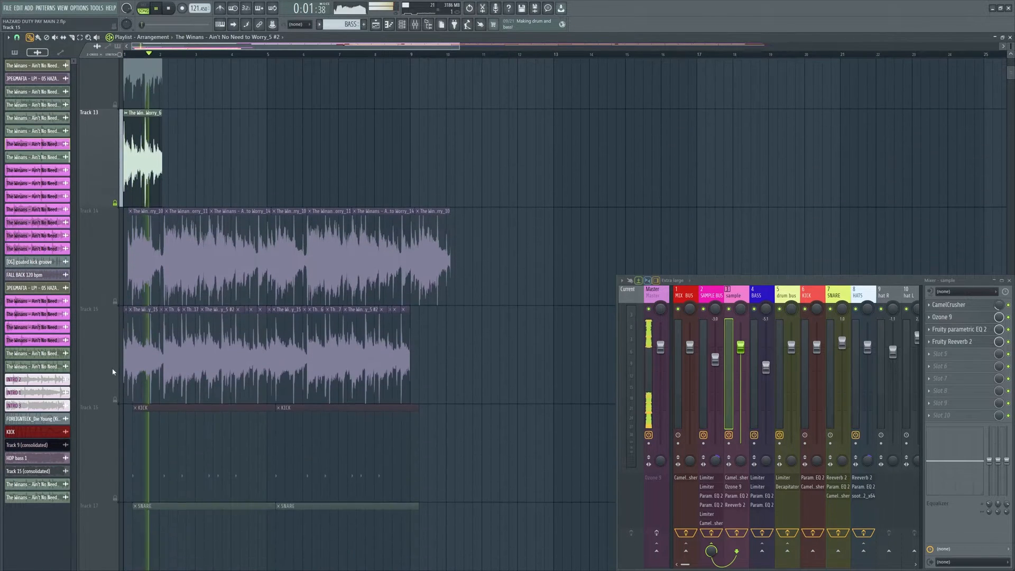
key("space")
- Mute Track 13 and unmute the arranged sample chops on Track 14
left_click(115, 198)
scroll(117, 391, "up", 1)
left_click(115, 395)
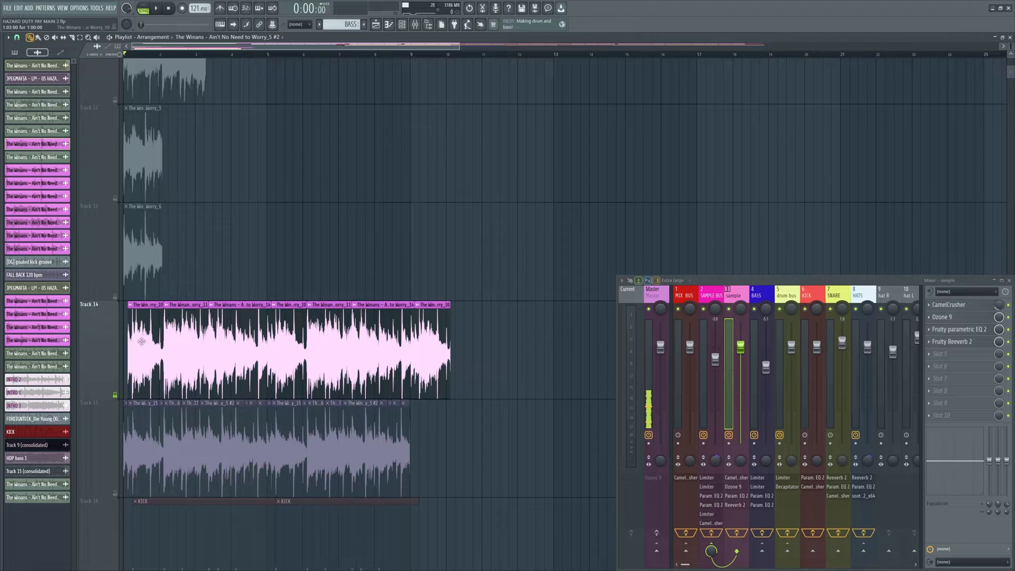
left_click(116, 493)
scroll(117, 476, "down", 1)
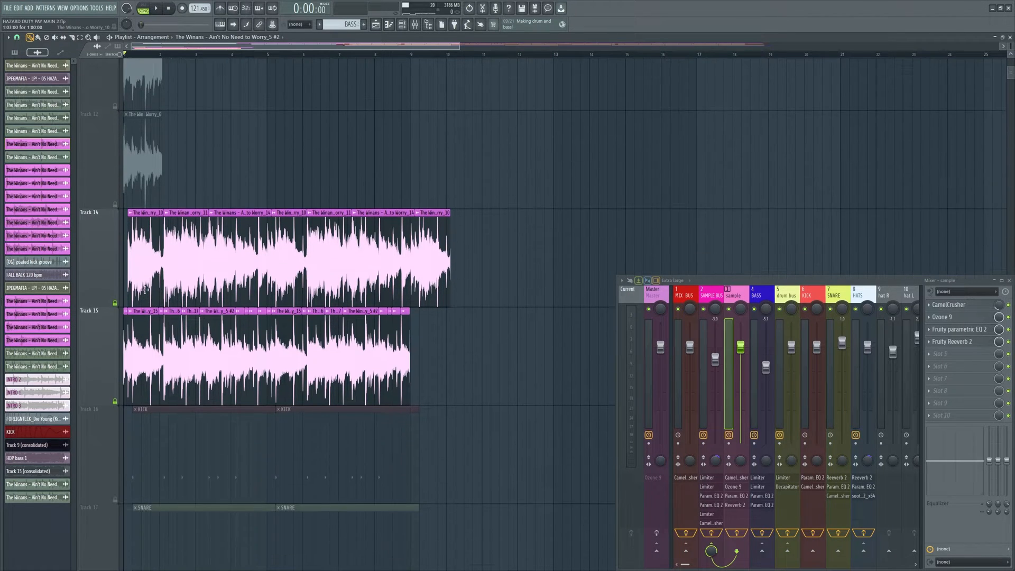
left_click(117, 398)
- Play through the Track 14 chop arrangement, stop playback, and select the MIX BUS mixer track
scroll(144, 62, "up", 4)
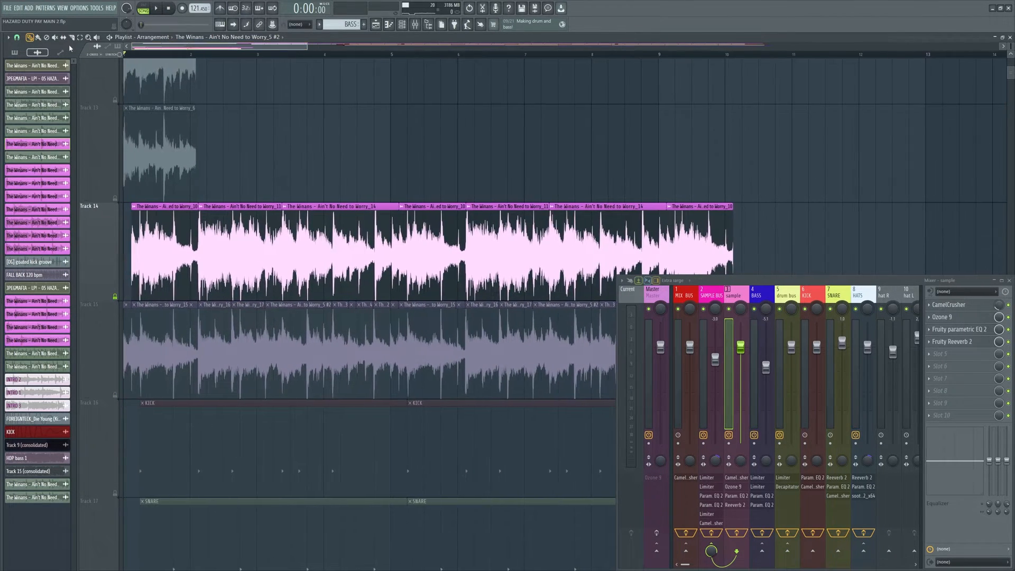
key("space")
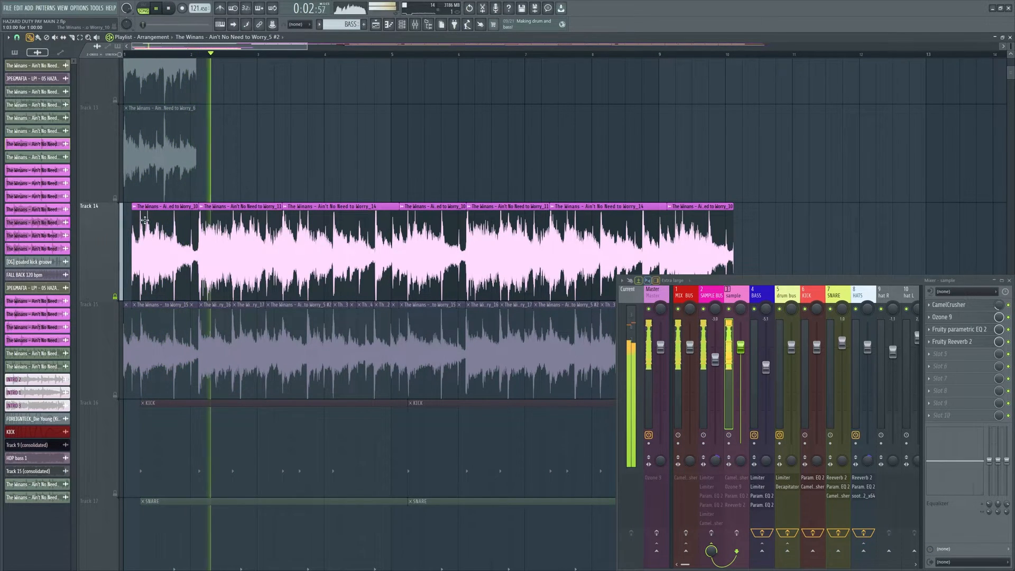
scroll(219, 187, "down", 1)
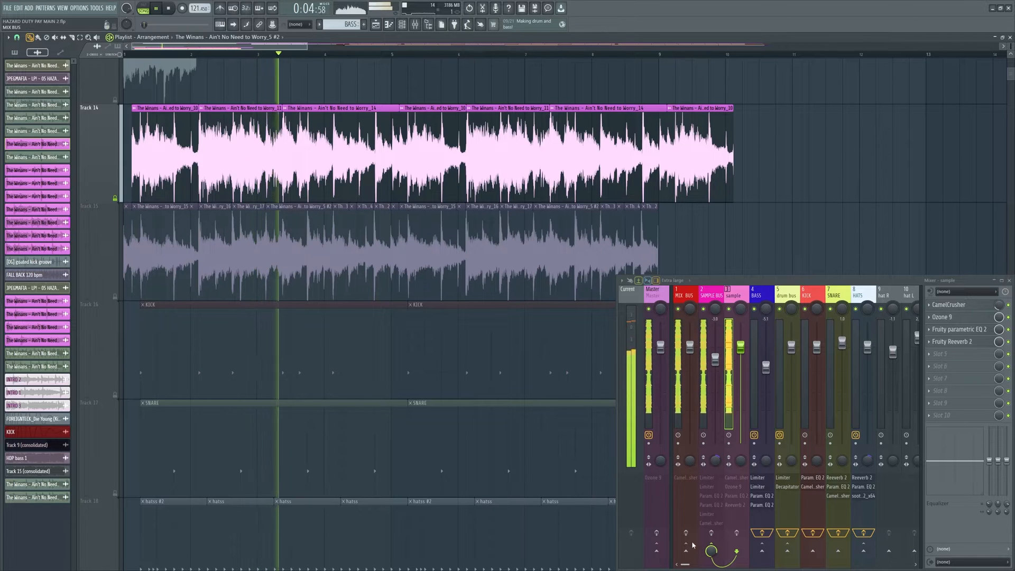
scroll(272, 322, "up", 1)
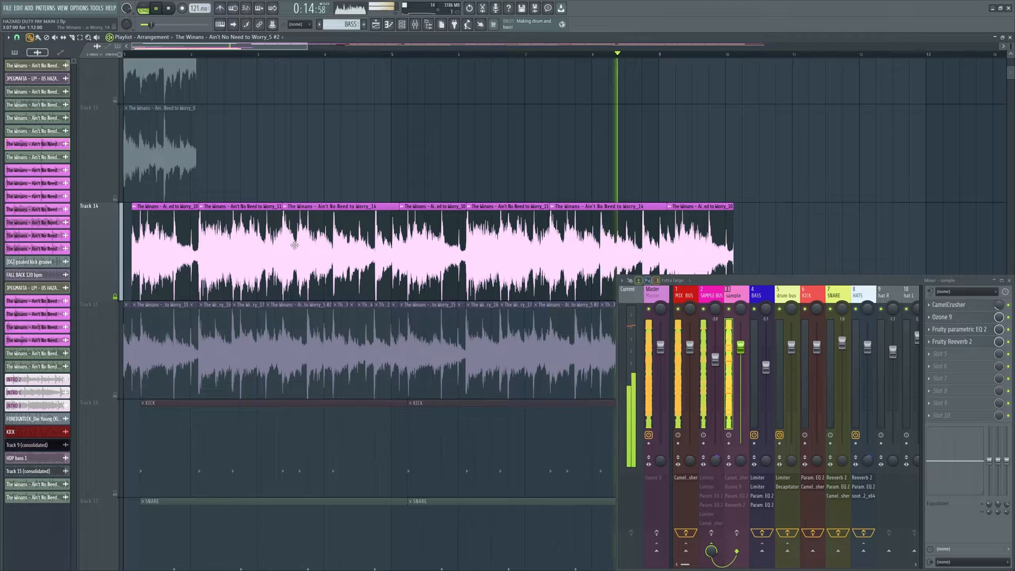
scroll(355, 200, "down", 2)
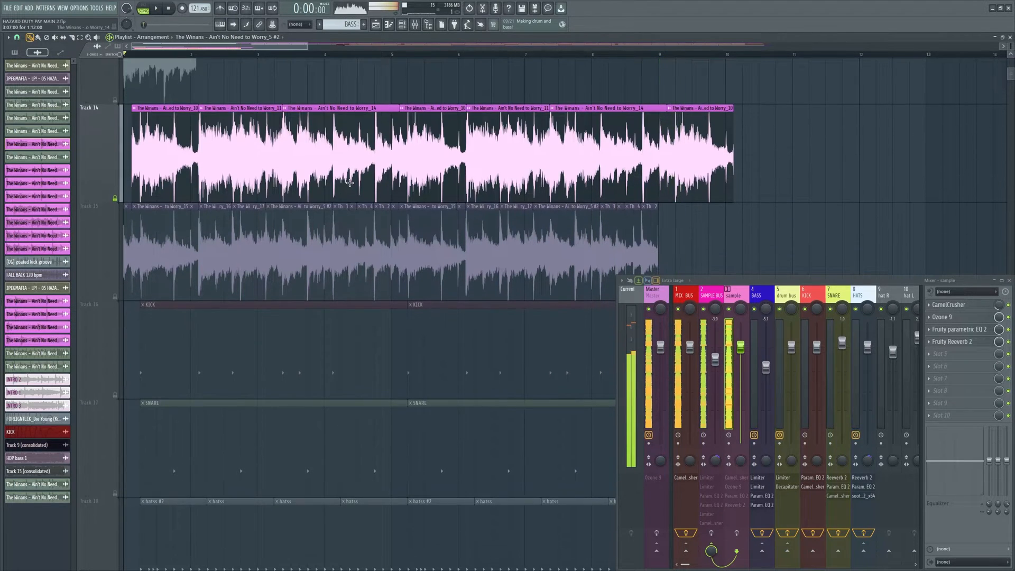
key("space")
left_click(685, 295)
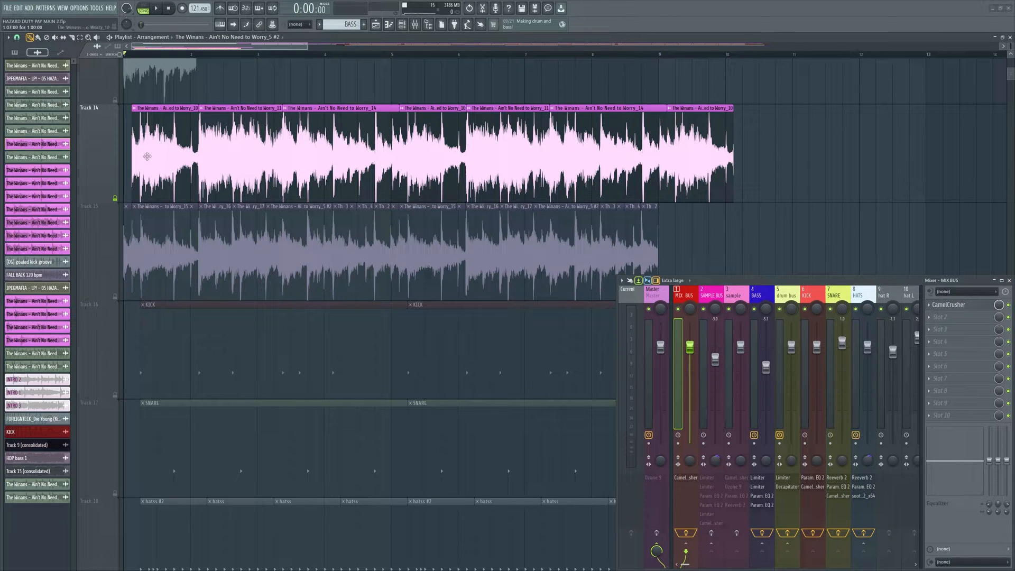
- Unmute Track 15, mute Track 14, and listen to the Track 15 chop arrangement
left_click(116, 297)
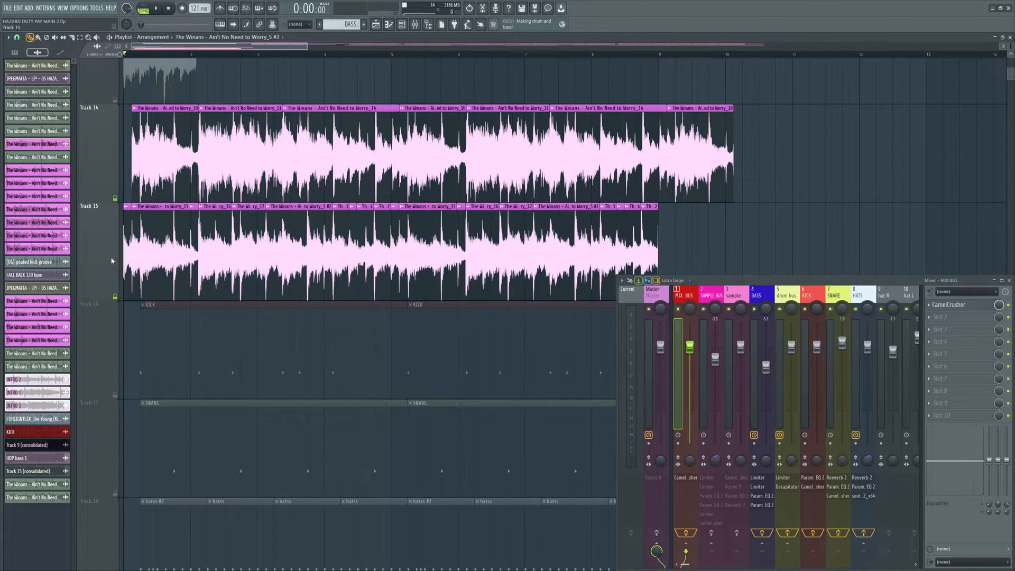
left_click(116, 199)
key("space")
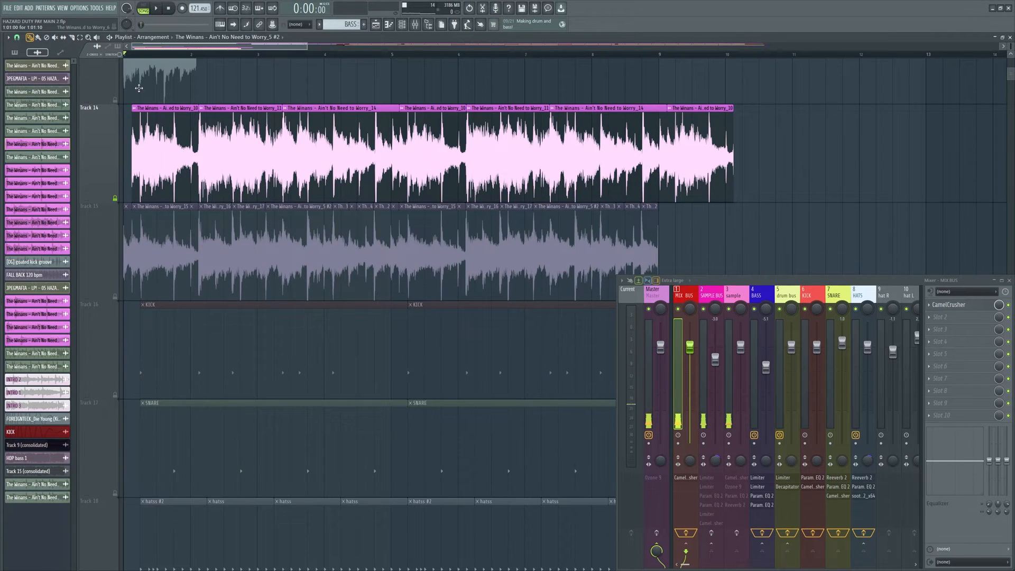
- Set the playback position to the start of the first clip on Track 14
scroll(131, 54, "up", 3)
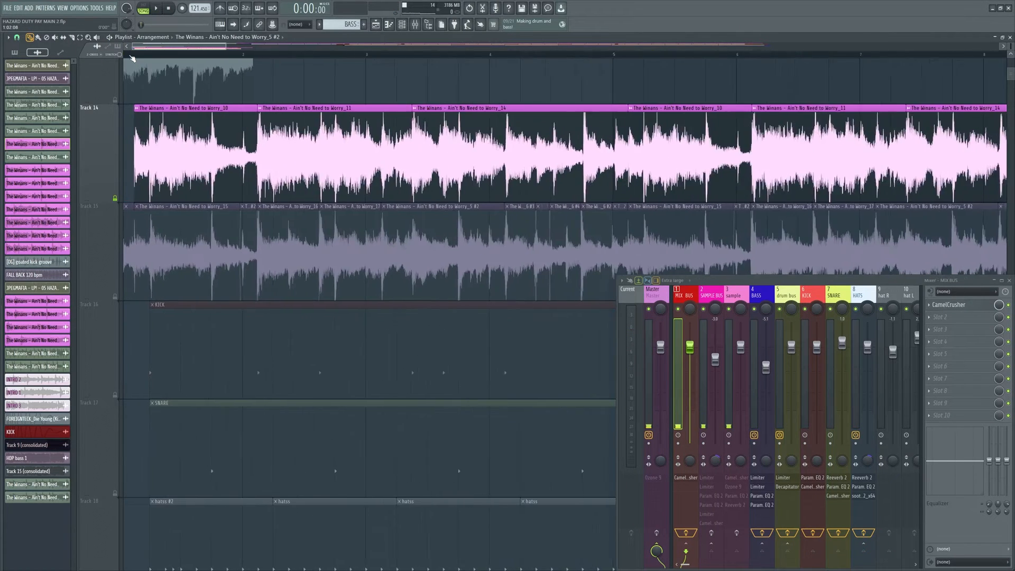
left_click(139, 53)
left_click_drag(141, 54, 139, 54)
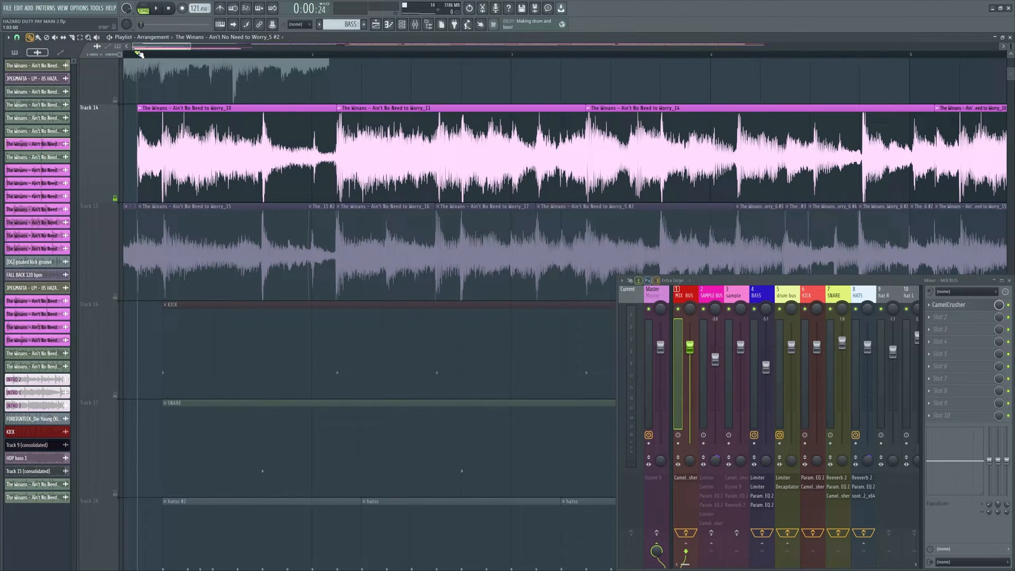
- Inspect Fruity parametric EQ 2 on the sample mixer track, close it, and open the track's Fruity Reeverb 2
left_click(713, 290)
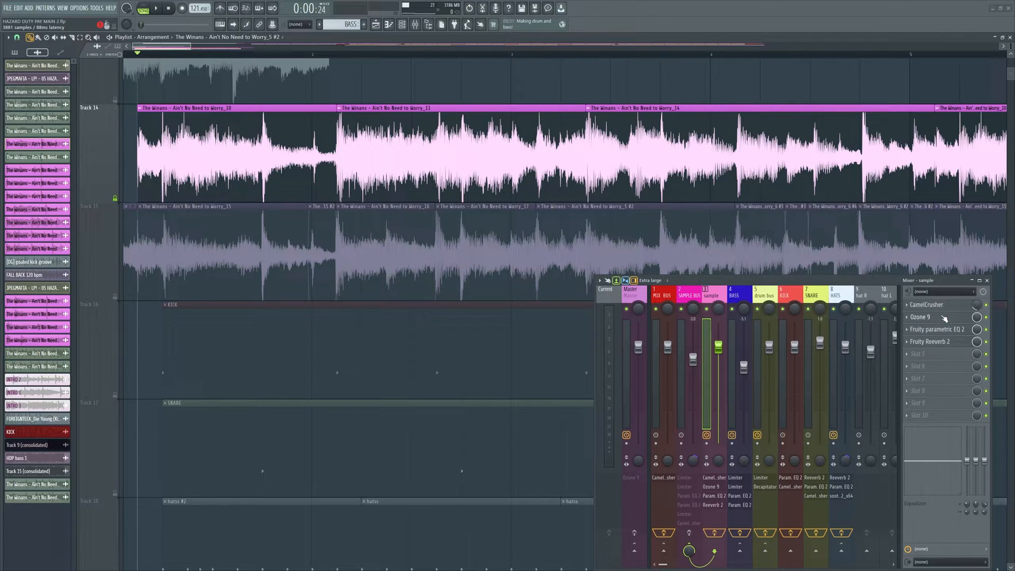
left_click(923, 330)
left_click_drag(530, 71, 413, 196)
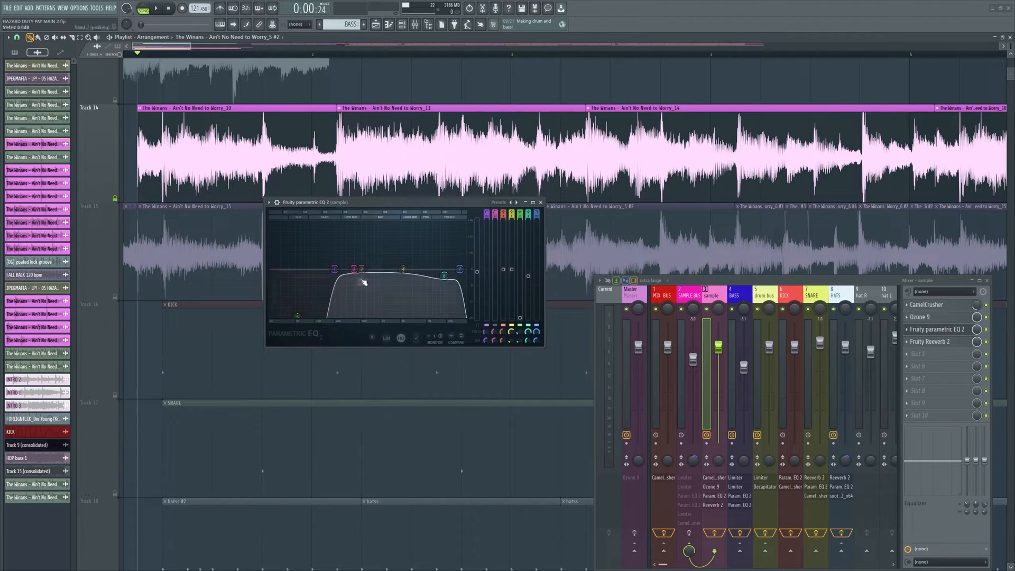
left_click(540, 203)
left_click(949, 343)
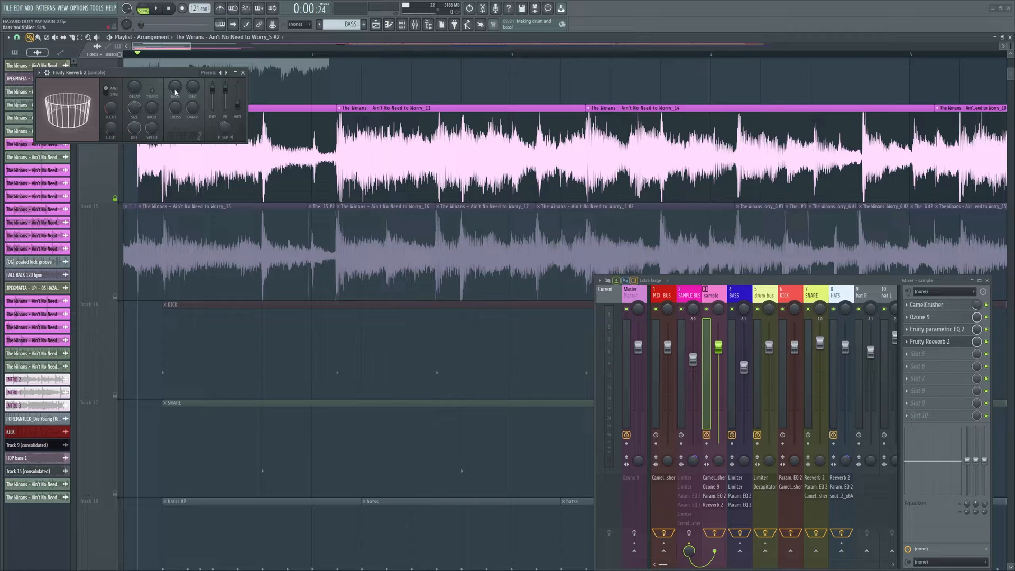
- Close Fruity Reeverb 2 and compare Track 14's playback with the sample mixer track's effects enabled and bypassed
left_click(243, 72)
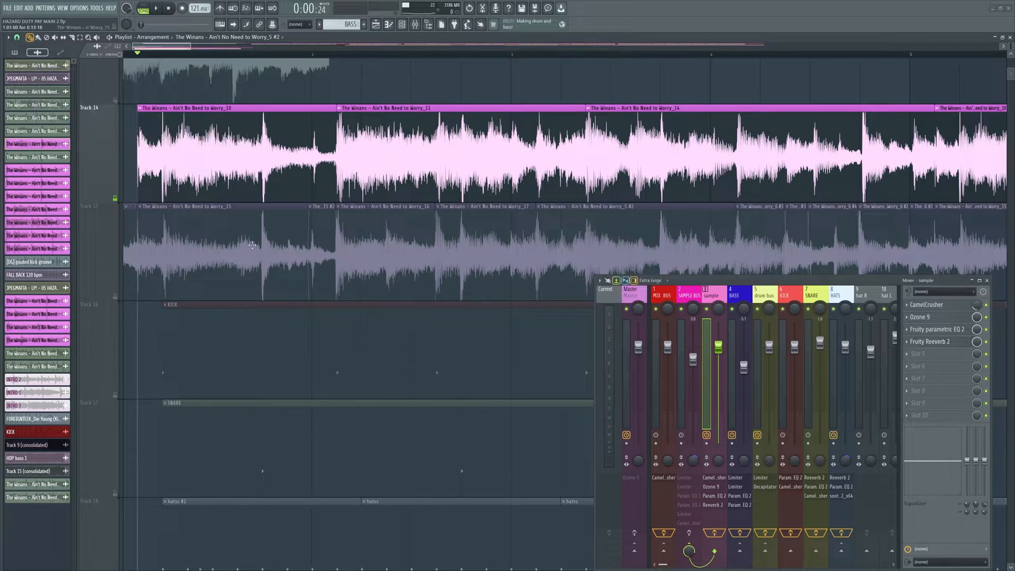
scroll(422, 364, "down", 3)
scroll(201, 254, "up", 1)
scroll(206, 296, "down", 1)
key("space")
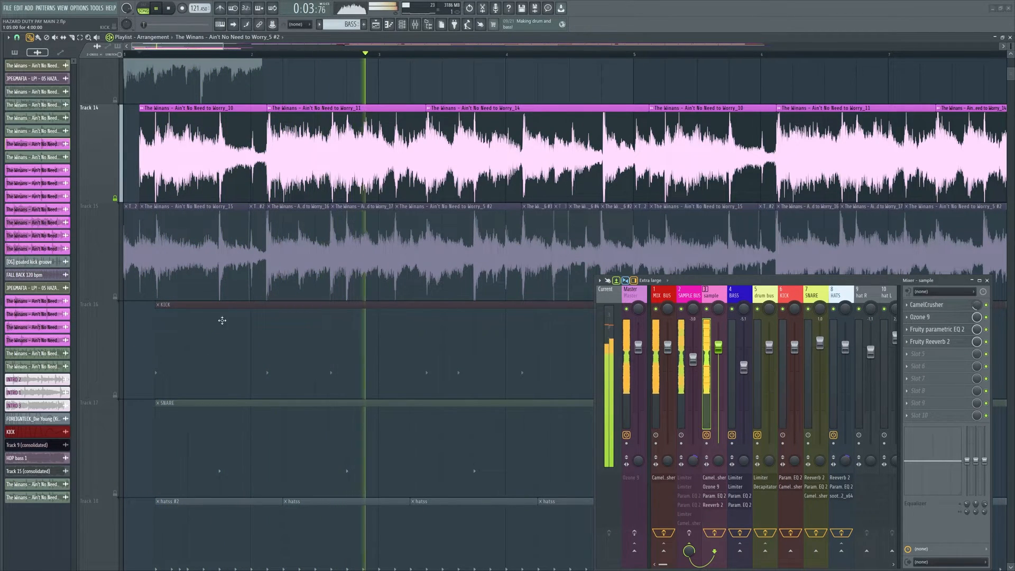
key("space")
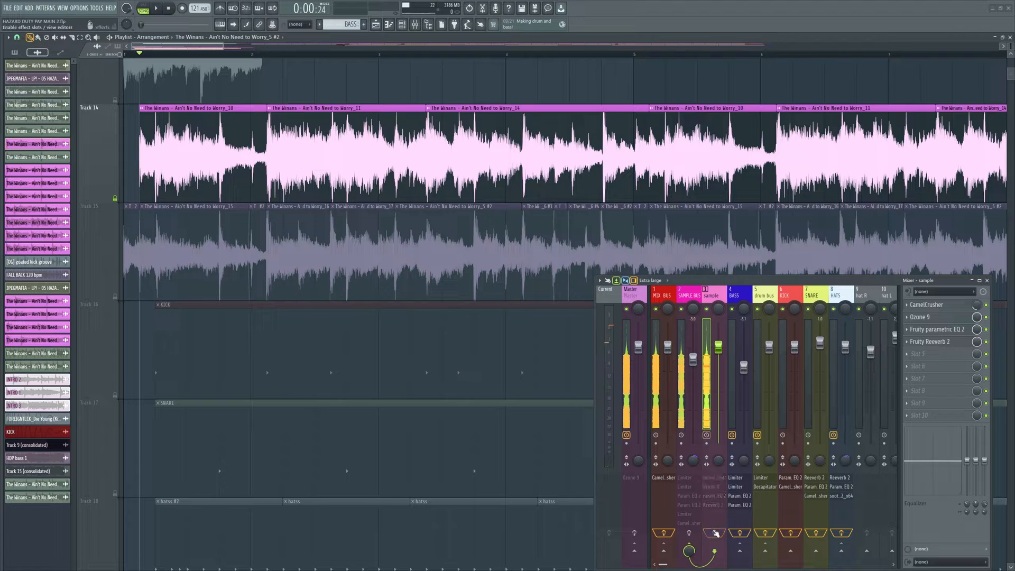
key("space")
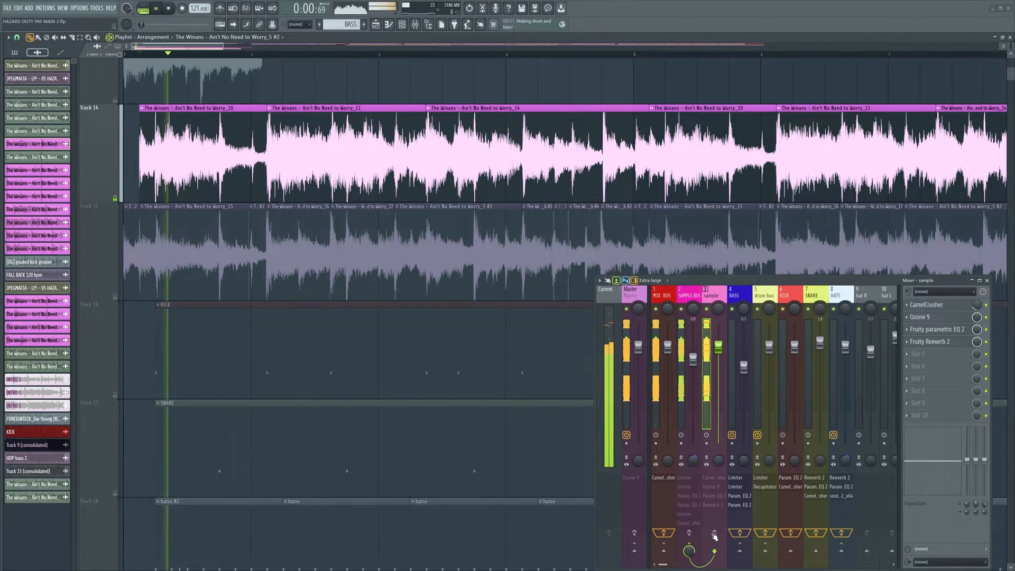
- Select the SAMPLE BUS mixer track and inspect its first Fruity Limiter and its two Fruity parametric EQ 2 instances
left_click(689, 296)
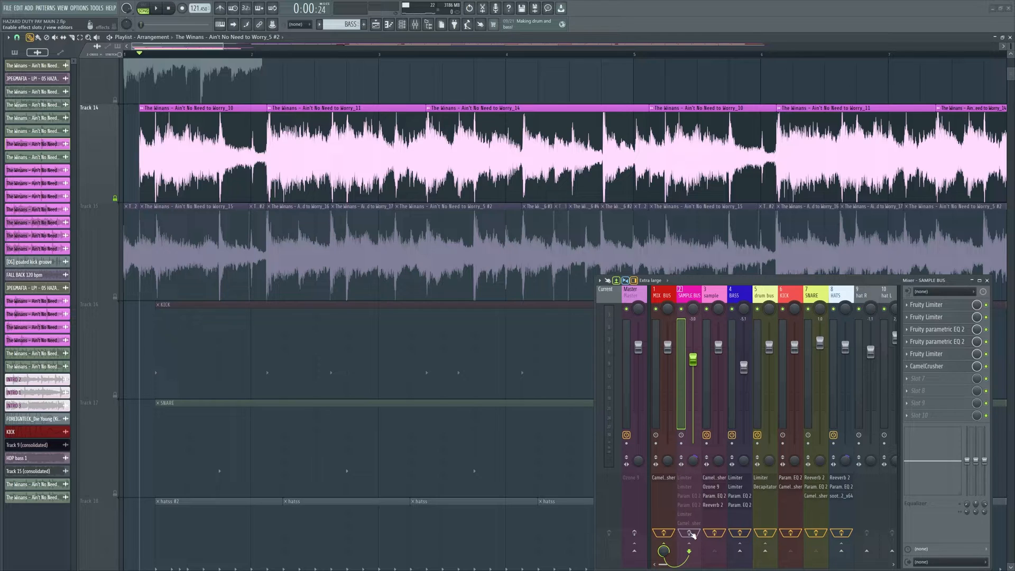
left_click(927, 305)
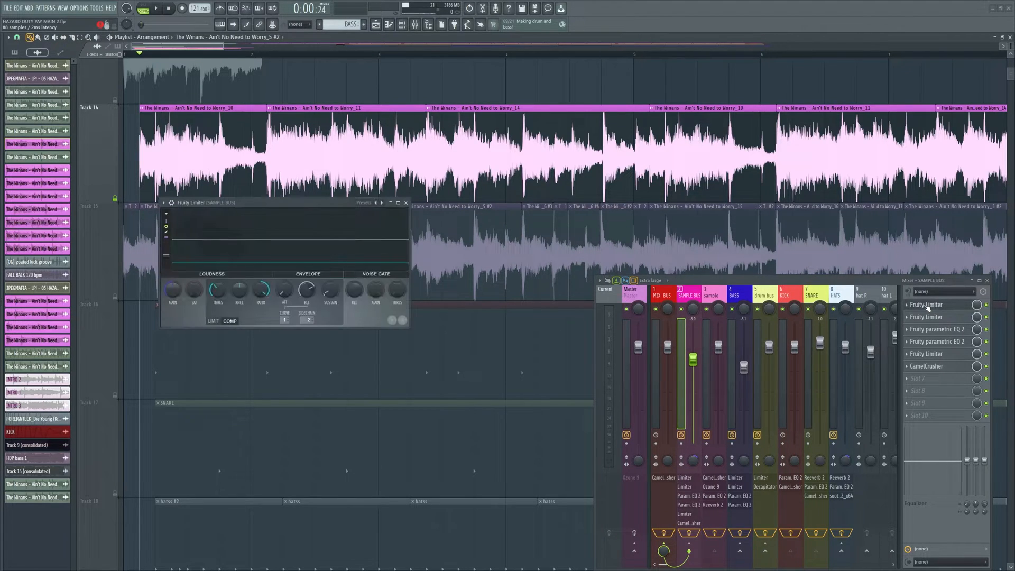
left_click(927, 306)
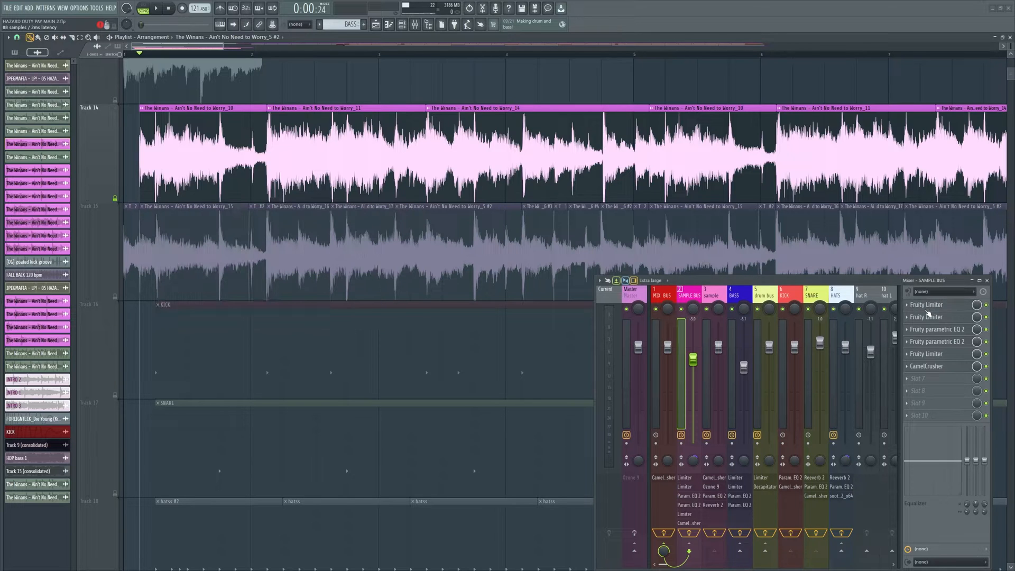
left_click(931, 329)
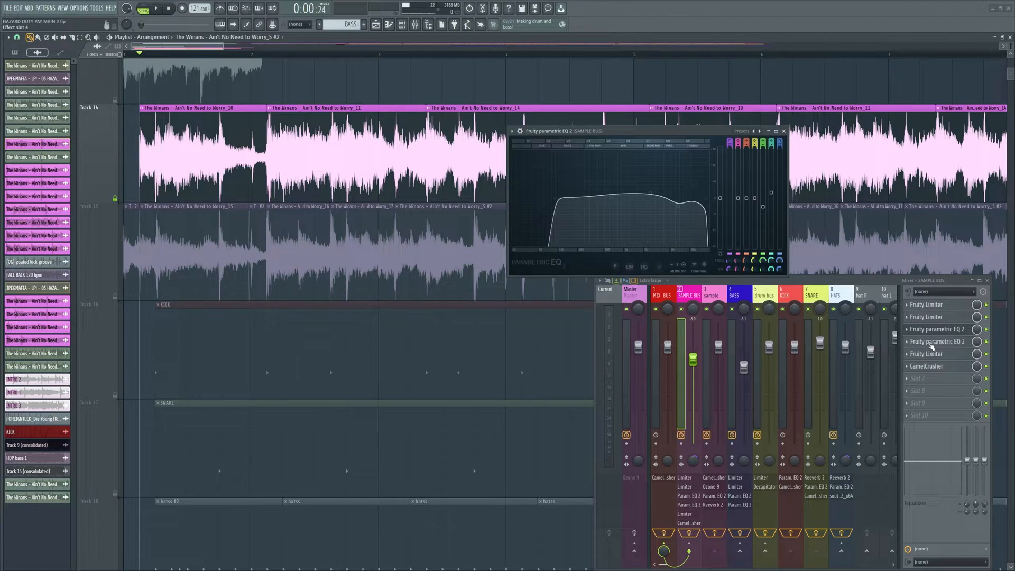
left_click(932, 342)
- Inspect the last Fruity Limiter and CamelCrusher on the SAMPLE BUS, closing each plugin window
left_click(926, 354)
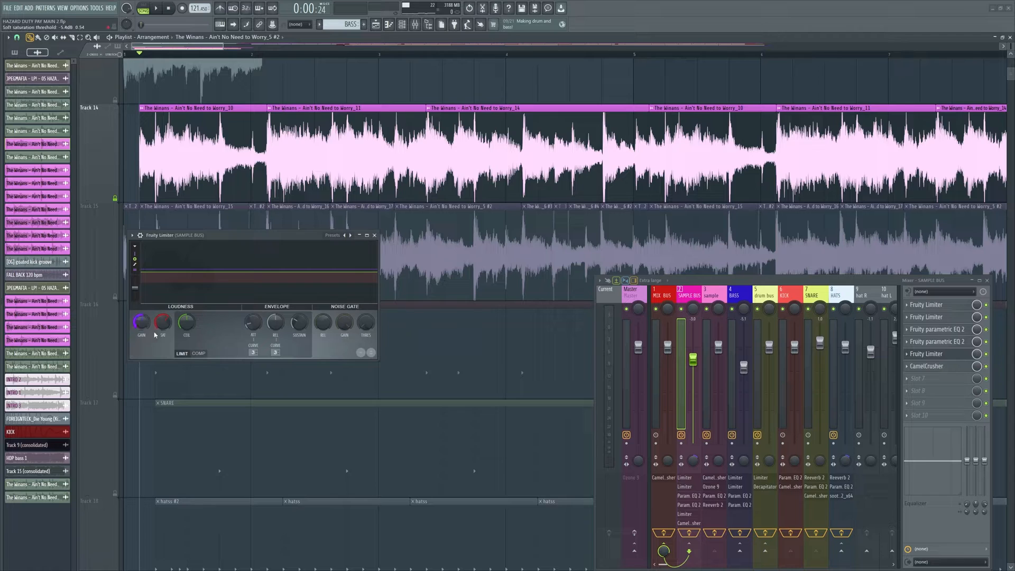
left_click(375, 236)
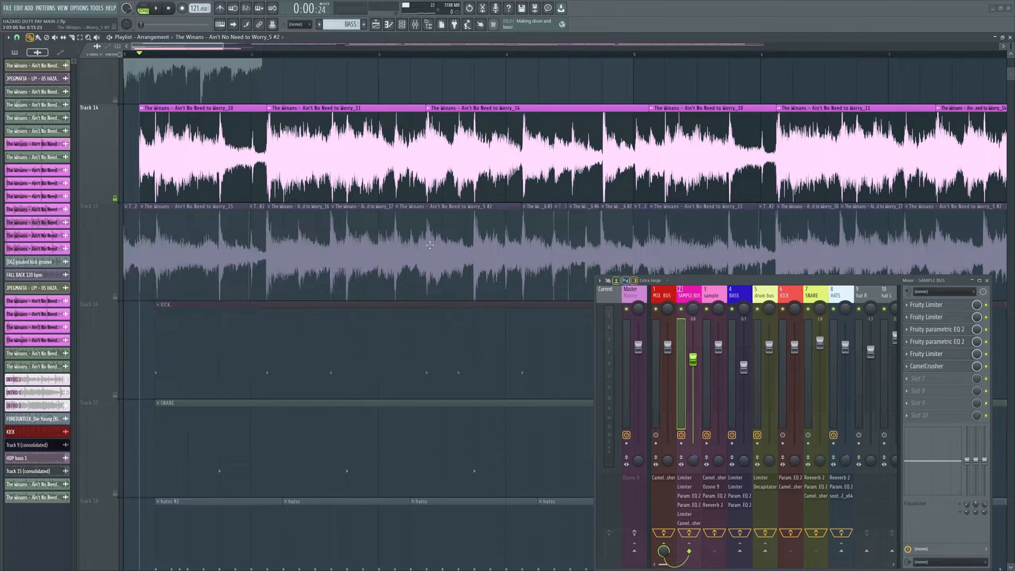
left_click(931, 366)
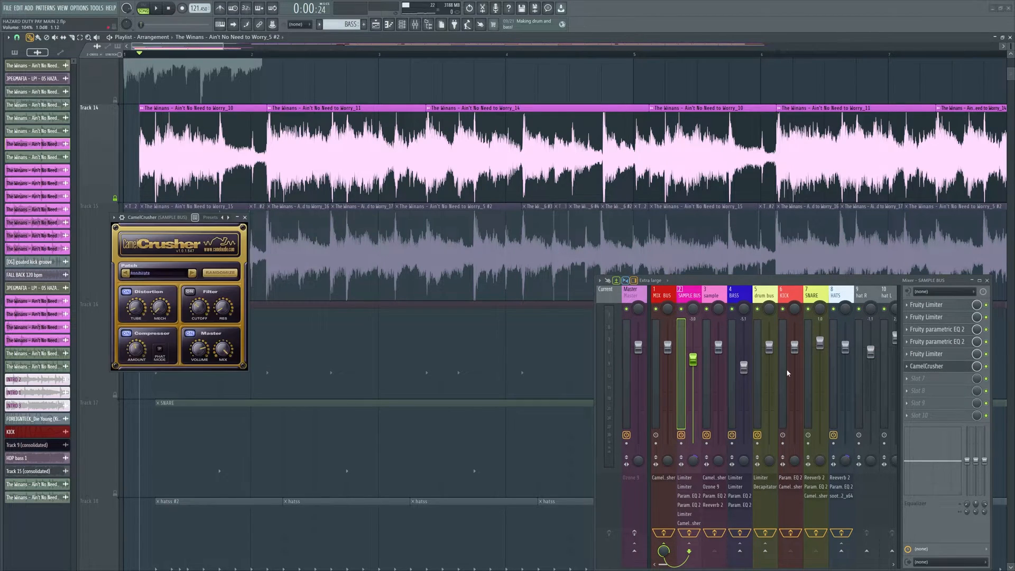
left_click(245, 218)
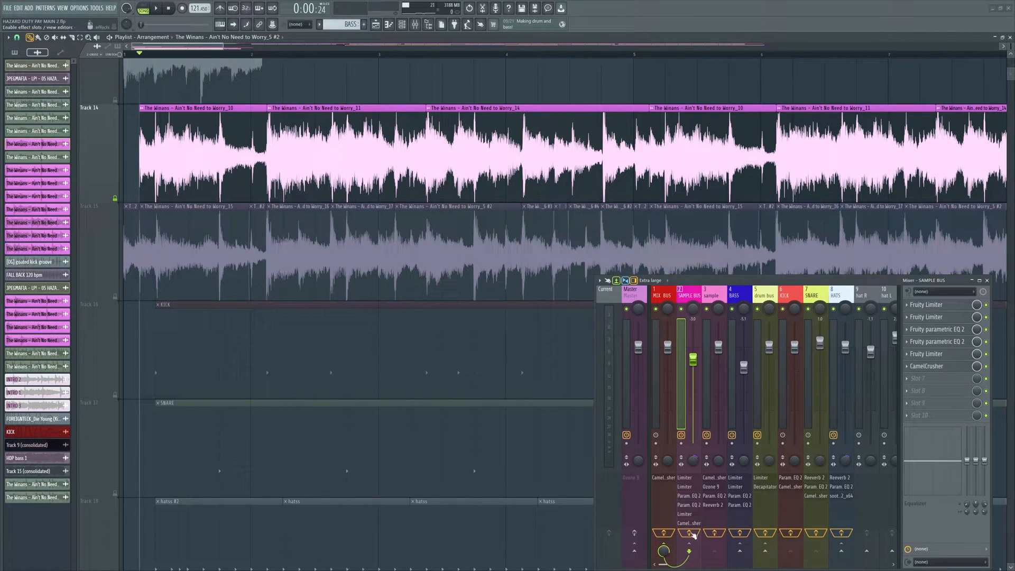
- Compare the sample's playback with the SAMPLE BUS effects on and bypassed, leaving the effects enabled
key("space")
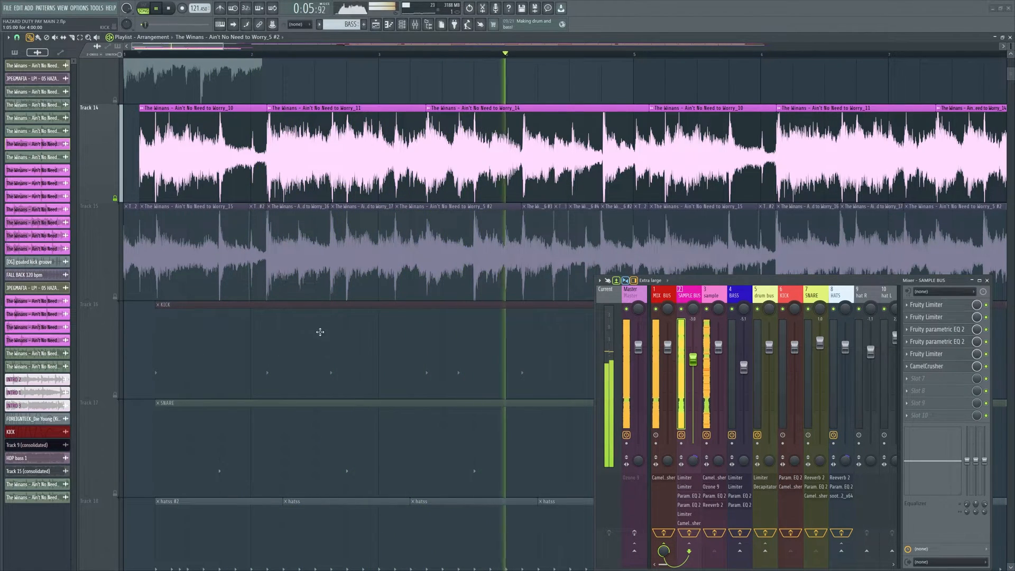
key("space")
left_click(687, 535)
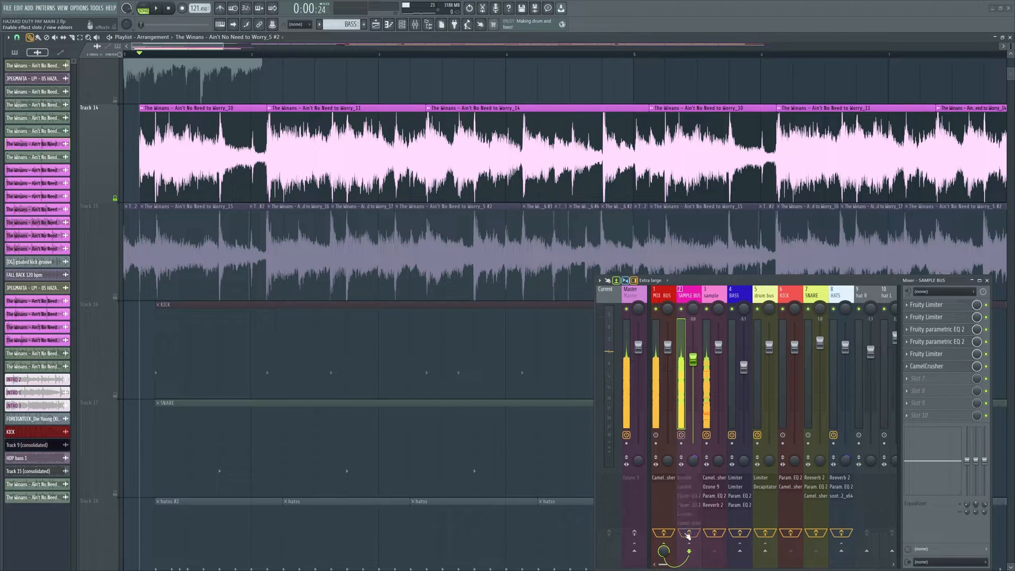
left_click(689, 534)
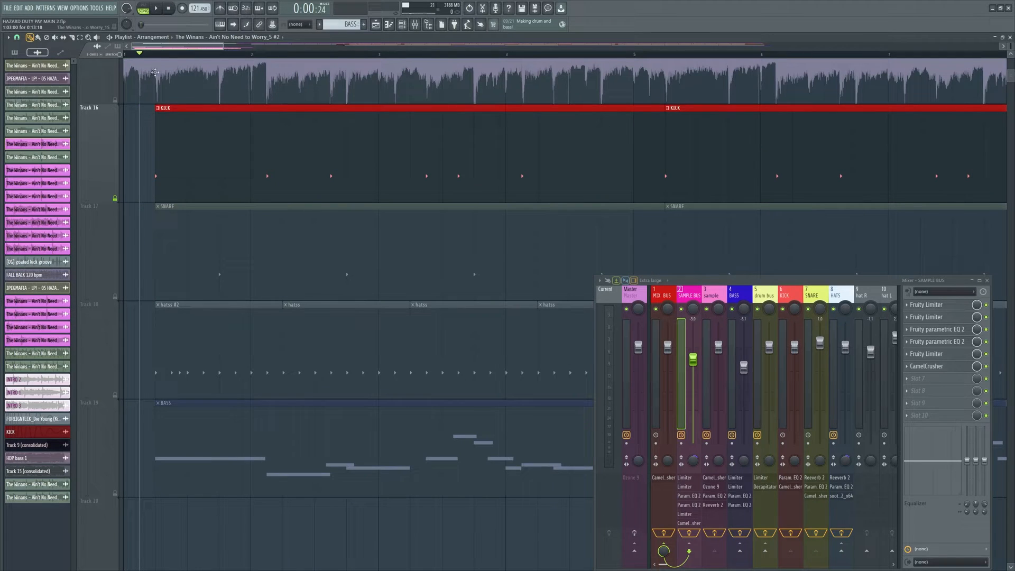
- Set the playback position to the start of the first KICK clip and listen to the kick with its mixer effects bypassed
left_click_drag(150, 54, 156, 54)
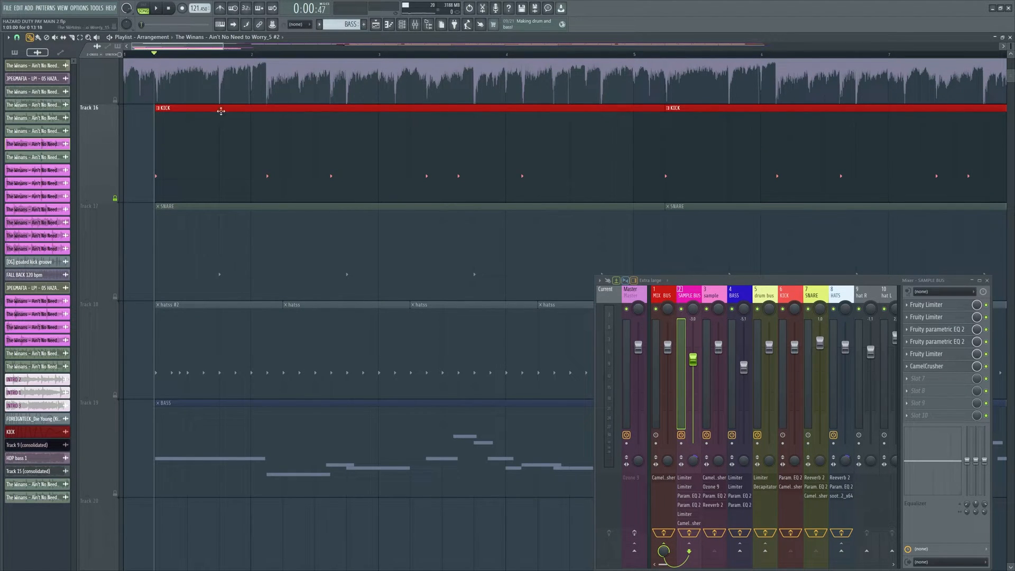
left_click_drag(738, 281, 628, 229)
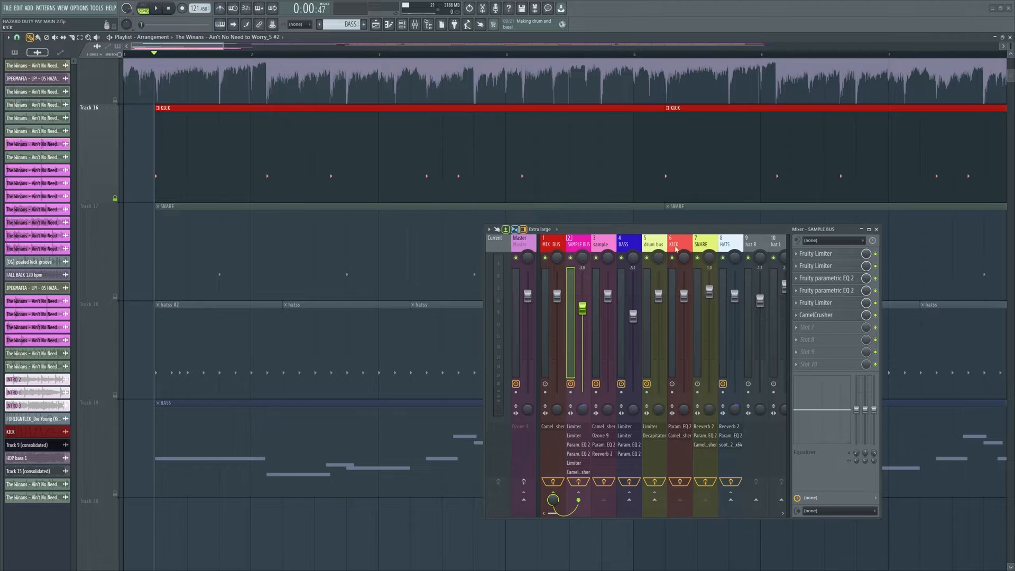
left_click(678, 482)
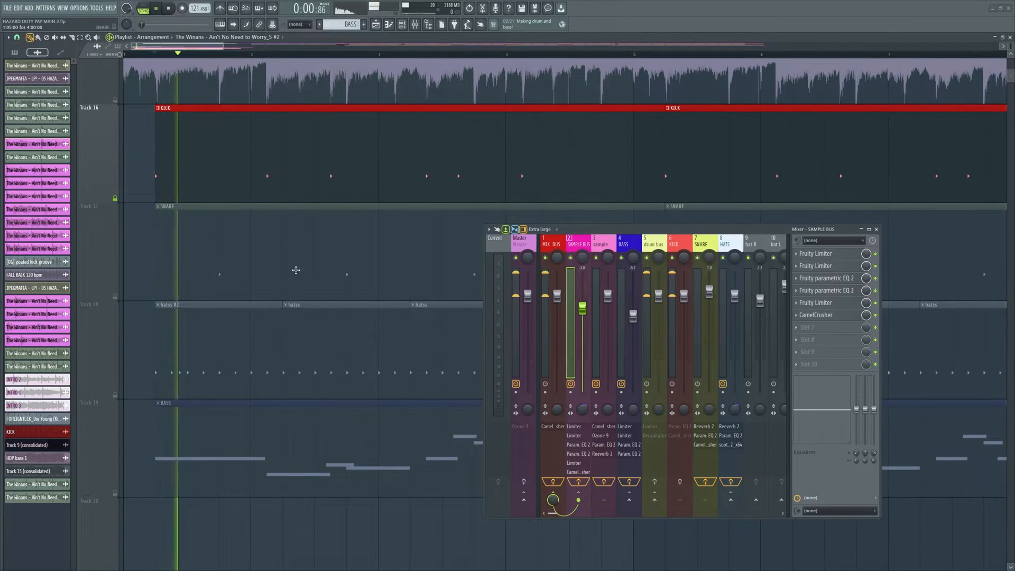
- Inspect Fruity parametric EQ 2 and CamelCrusher on the KICK mixer track, close both, and re-enable the track's effects for listening
left_click(682, 247)
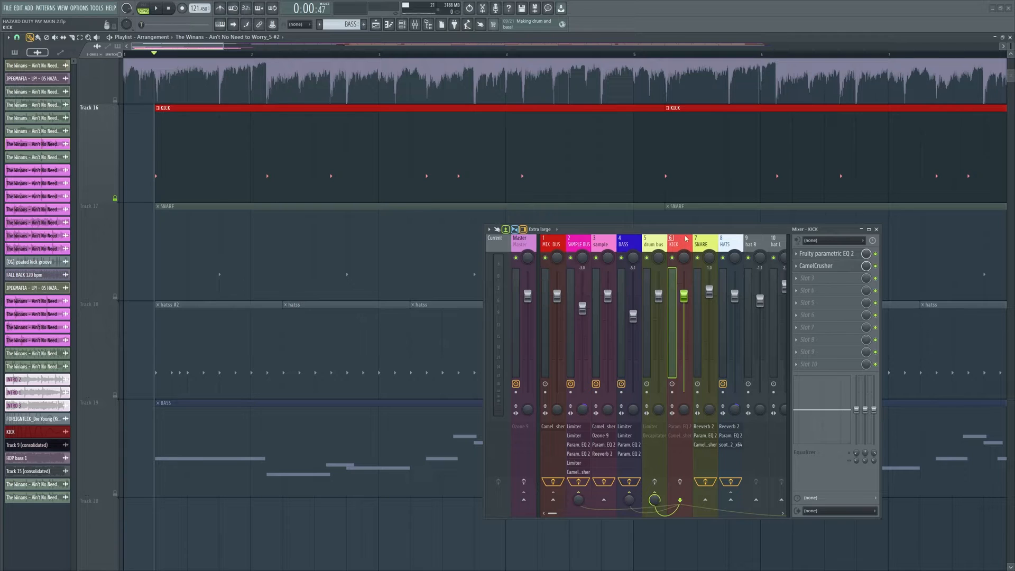
left_click(843, 255)
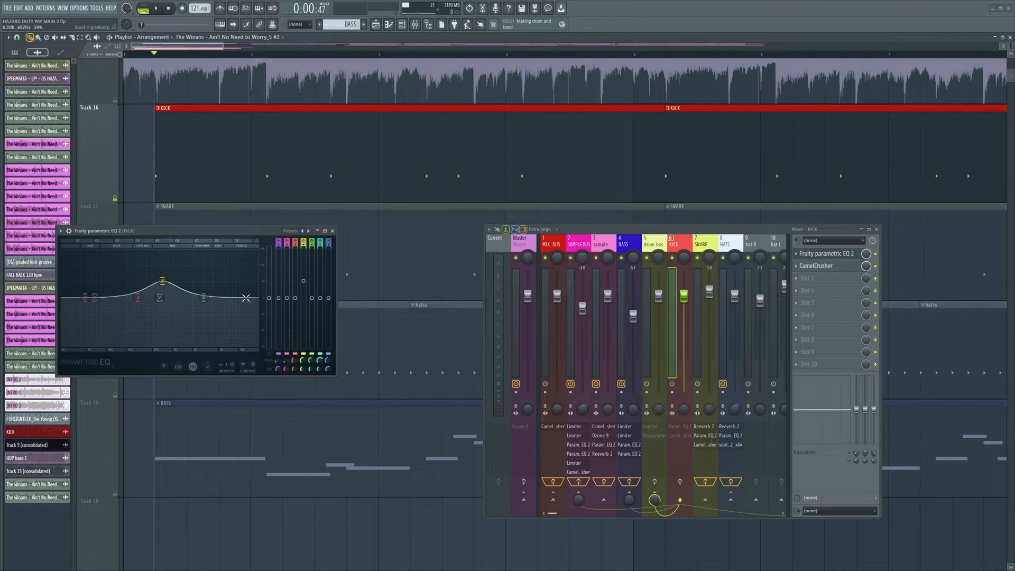
left_click(816, 266)
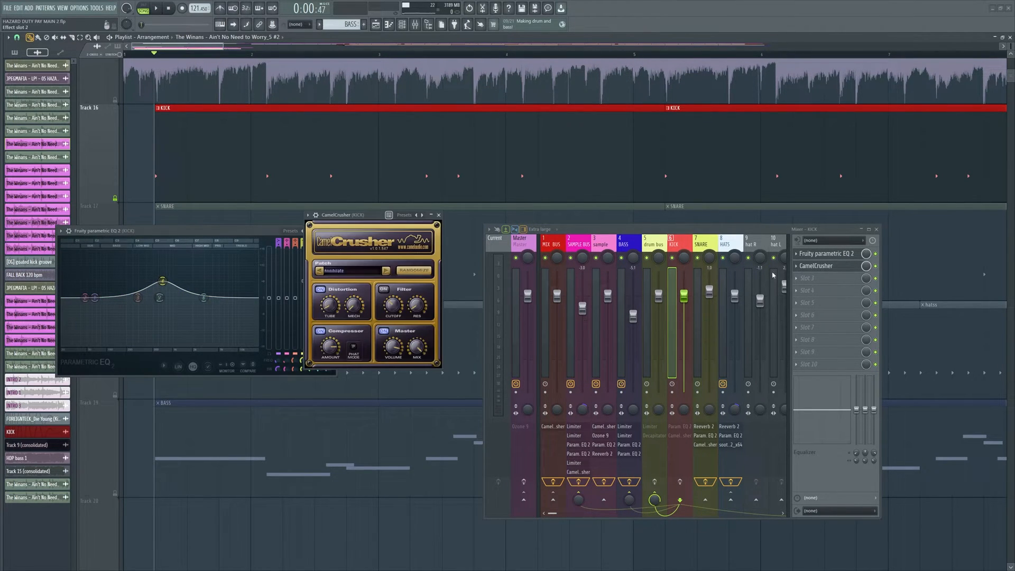
left_click_drag(370, 216, 359, 235)
left_click(336, 232)
left_click(425, 231)
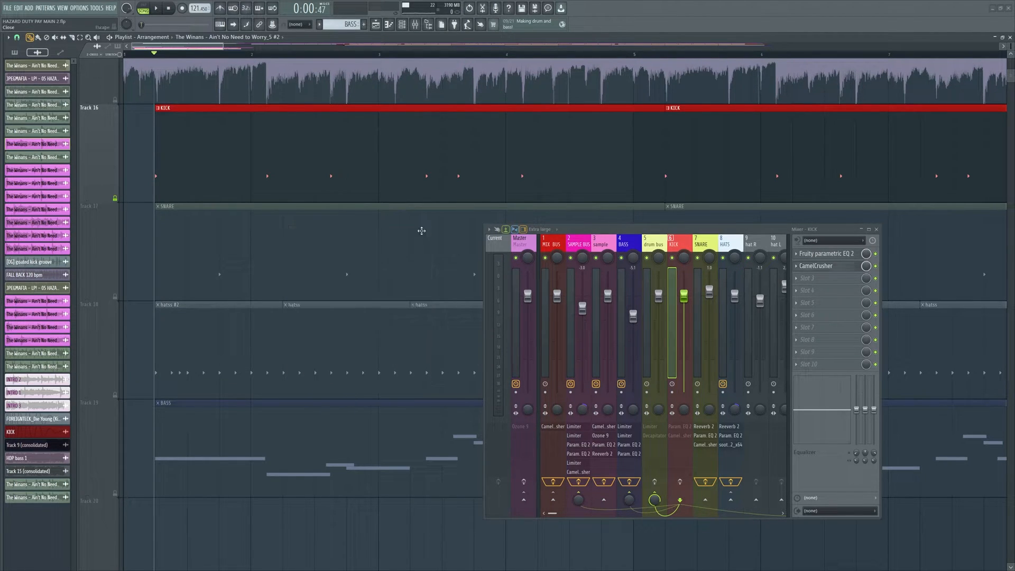
left_click(682, 483)
left_click(683, 483)
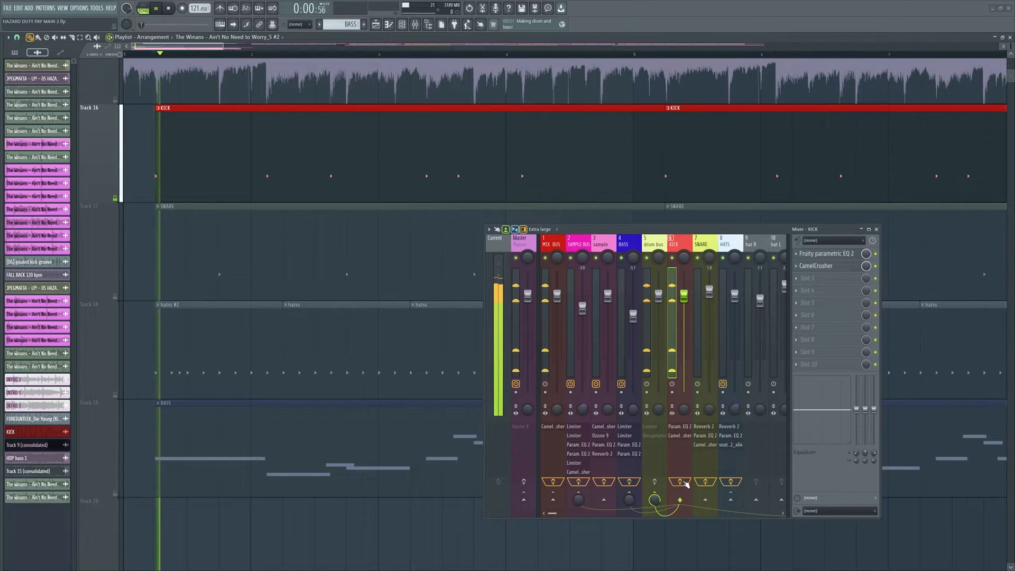
- Select the drum bus mixer track, inspect its Decapitator and Fruity Limiter, and close both plugin windows
left_click(655, 338)
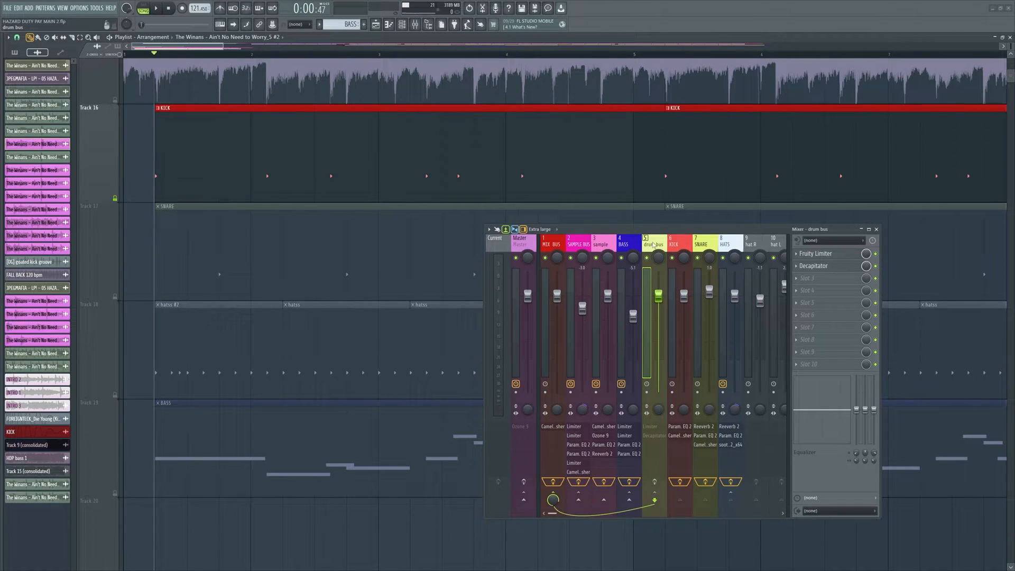
left_click(814, 266)
left_click_drag(331, 171, 348, 228)
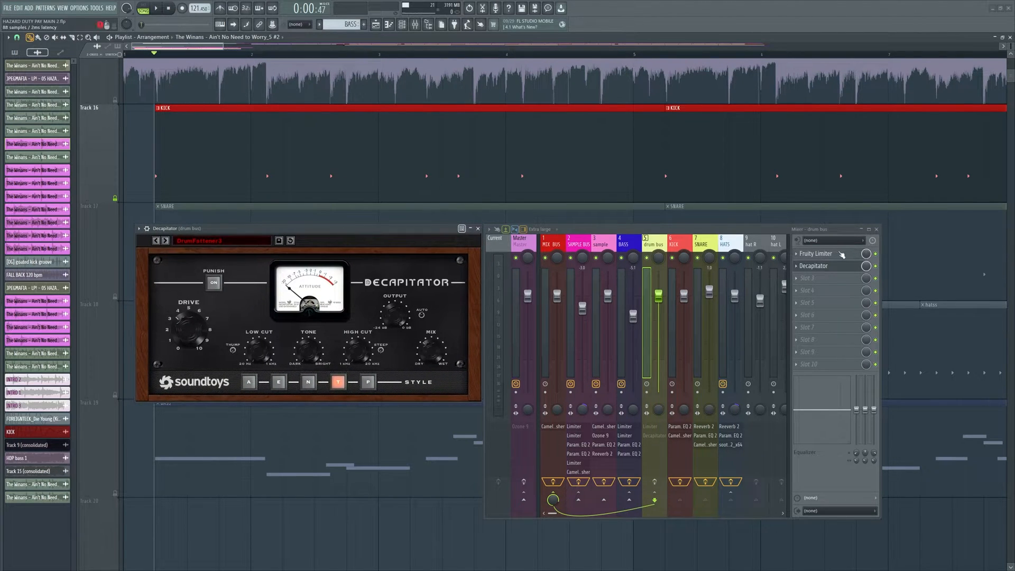
left_click(817, 254)
left_click(468, 178)
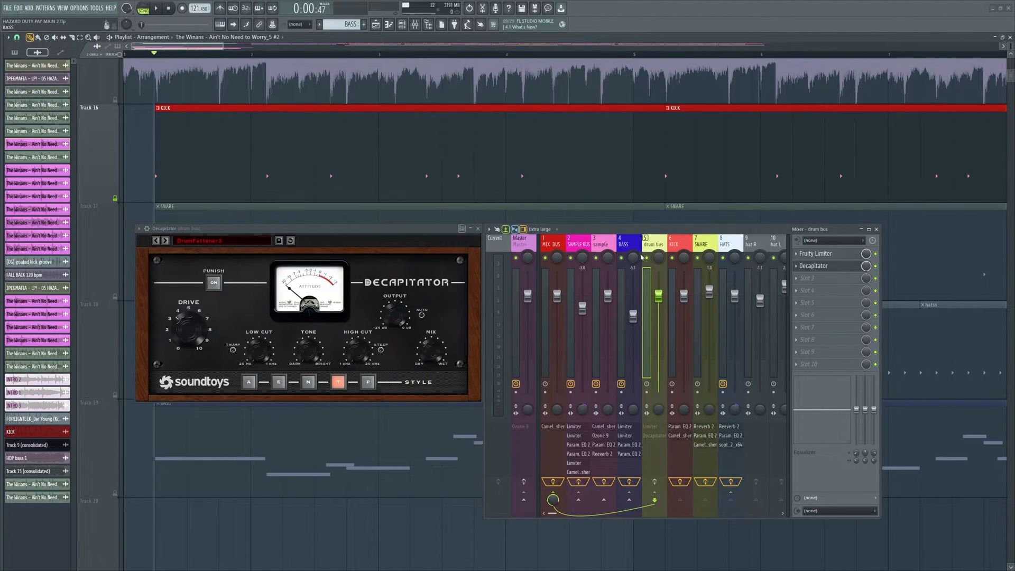
left_click(479, 230)
- Compare the kick with the drum bus effects on and bypassed, leaving the effects enabled
left_click_drag(632, 230, 585, 239)
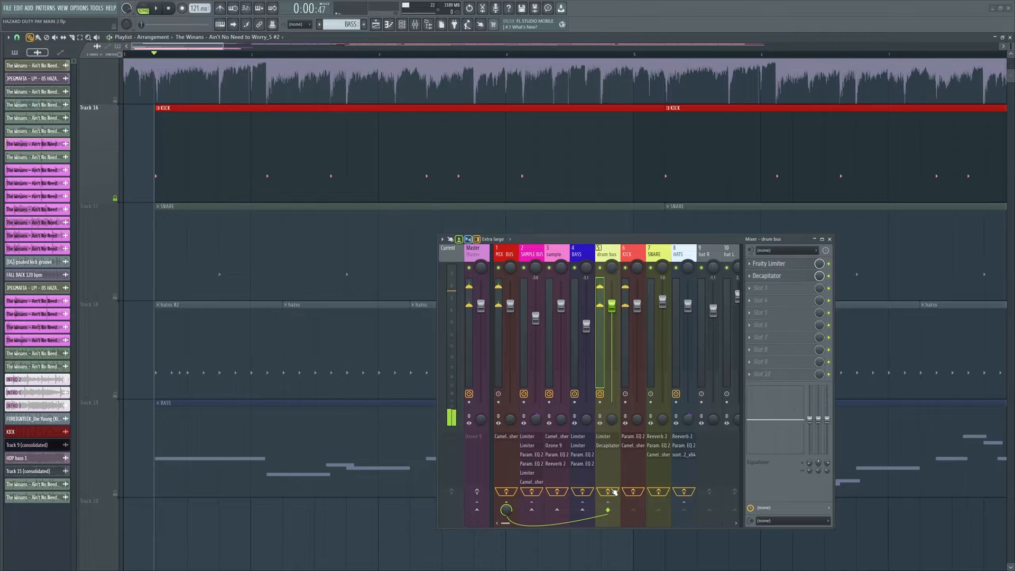
left_click(611, 491)
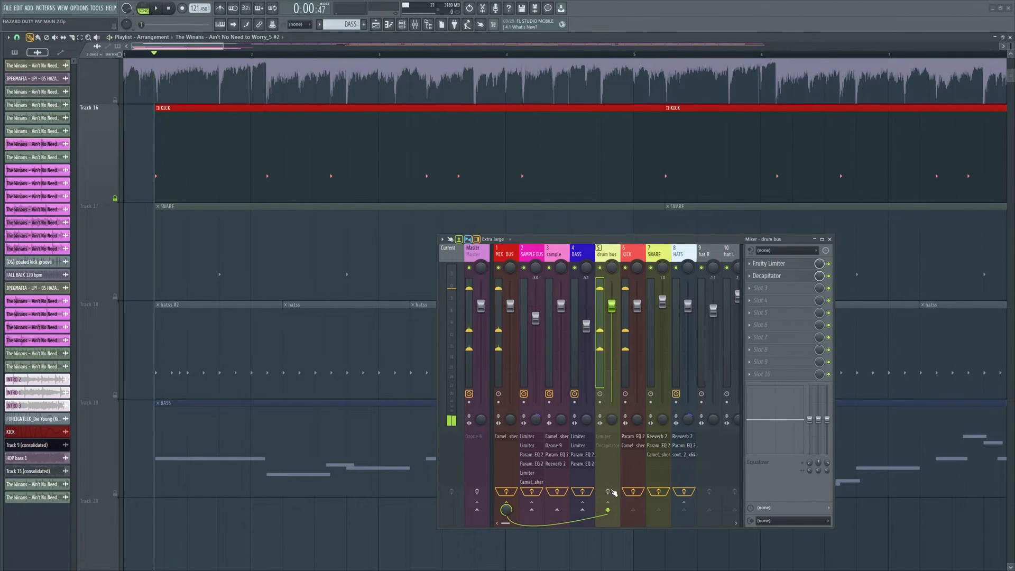
left_click(609, 492)
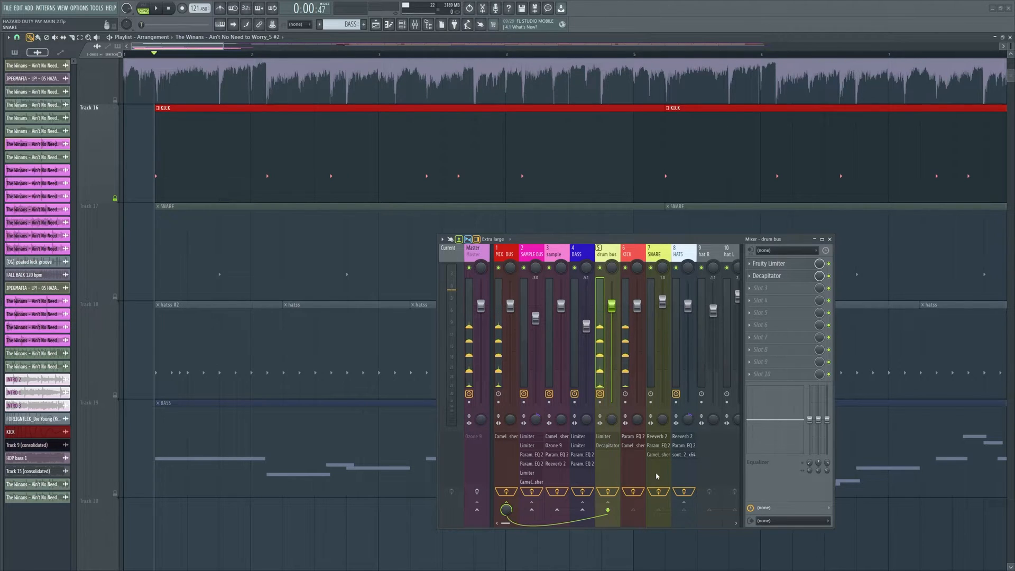
- Mute Track 16 and set the playback position to the first snare hit on Track 17
left_click_drag(597, 241, 668, 256)
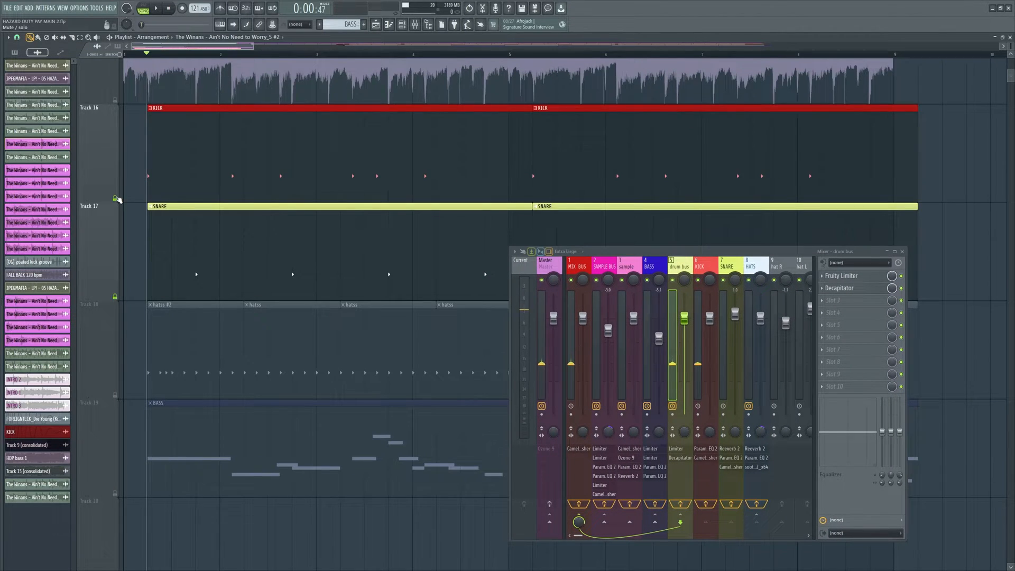
left_click(115, 199)
scroll(199, 240, "down", 1)
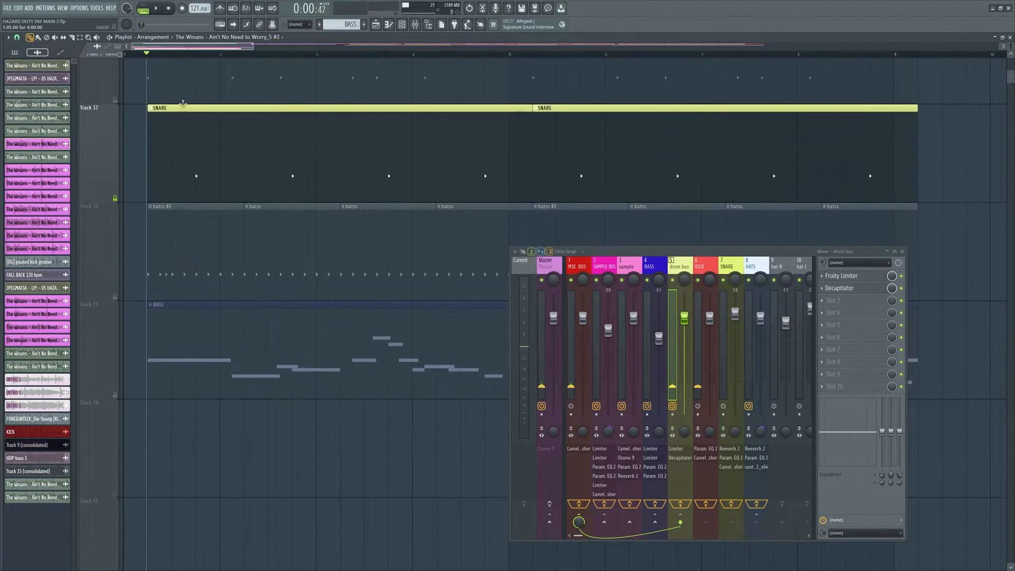
scroll(186, 99, "up", 3)
left_click(206, 55)
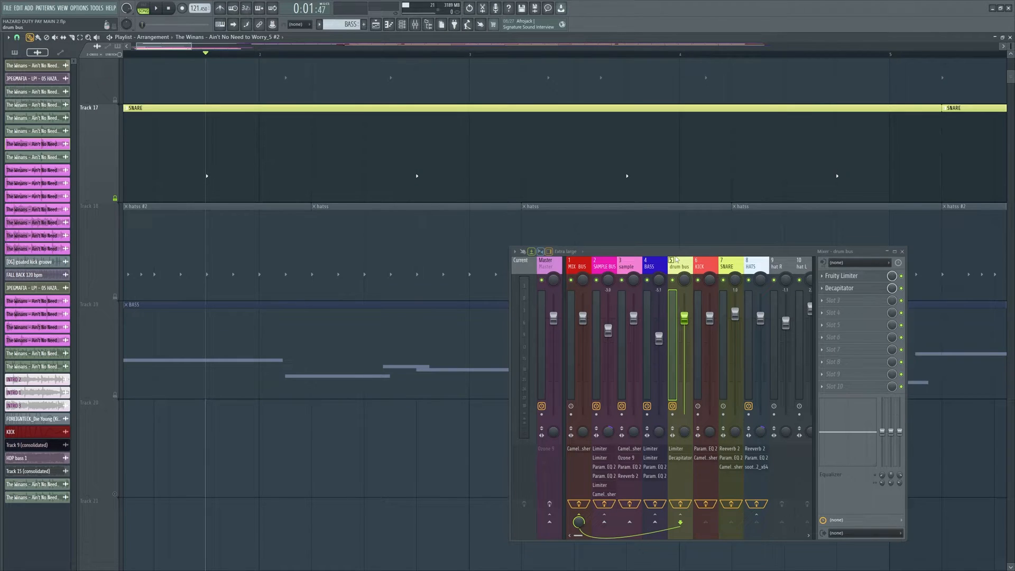
- Bypass the effects on the drum bus and SNARE mixer tracks and listen to the unprocessed snare
left_click(680, 504)
left_click(733, 505)
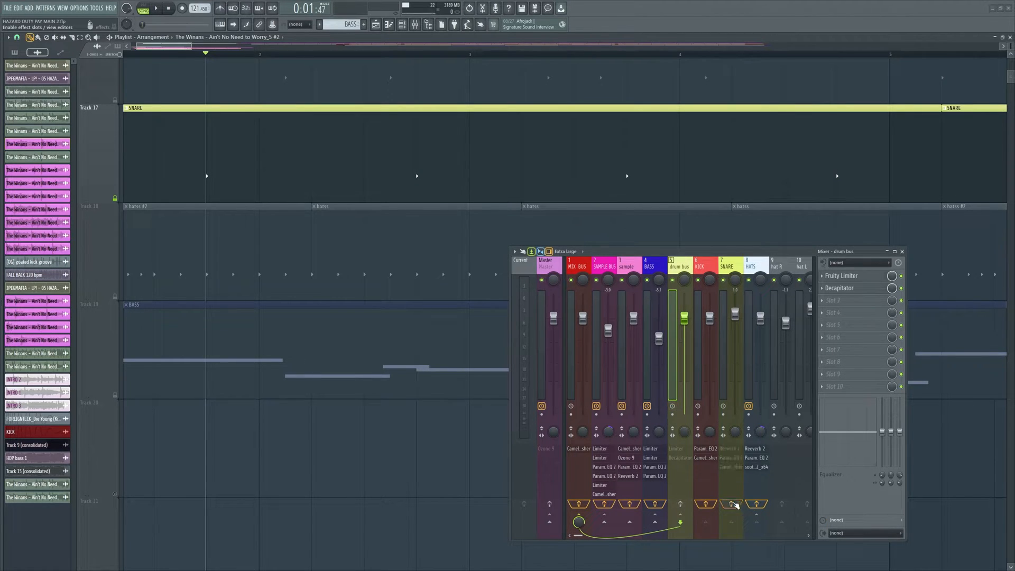
key("space")
key("space")
key("space")
key("space")
- Select the SNARE mixer track, re-enable its effects, and open its Fruity parametric EQ 2
left_click(737, 389)
left_click(731, 504)
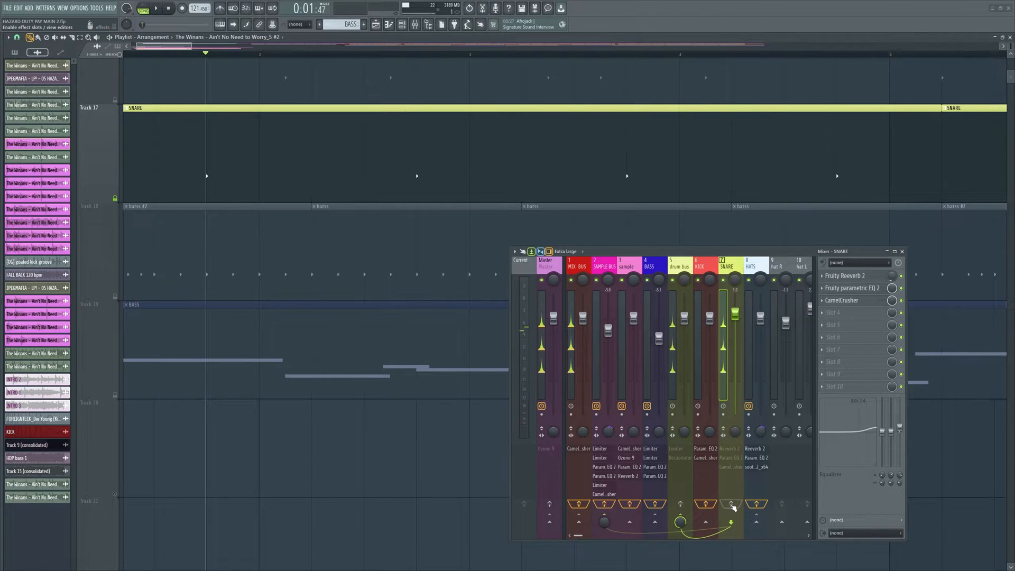
left_click(860, 288)
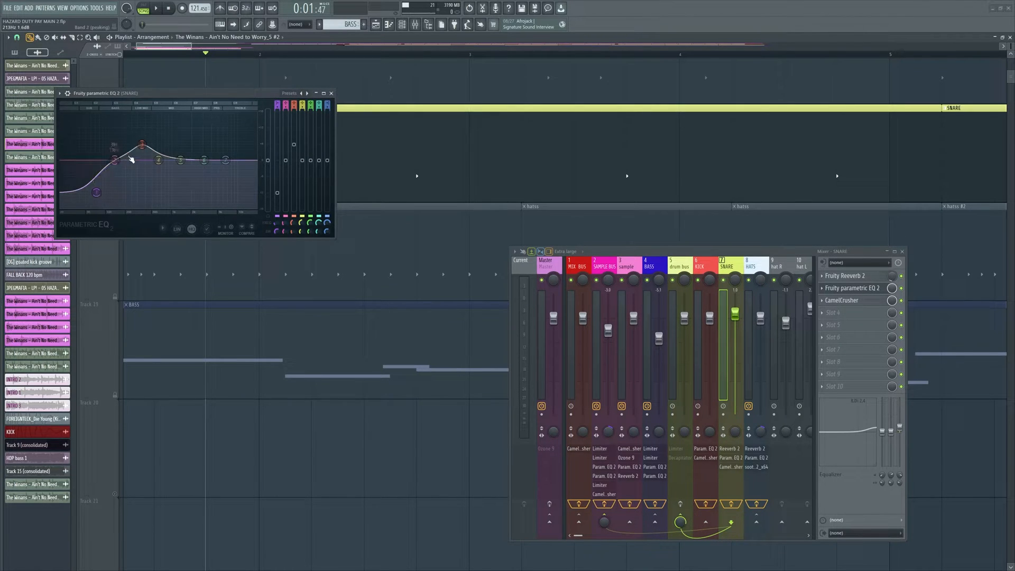
- Close the snare's equalizer and inspect the CamelCrusher settings on the SNARE mixer track
left_click(331, 94)
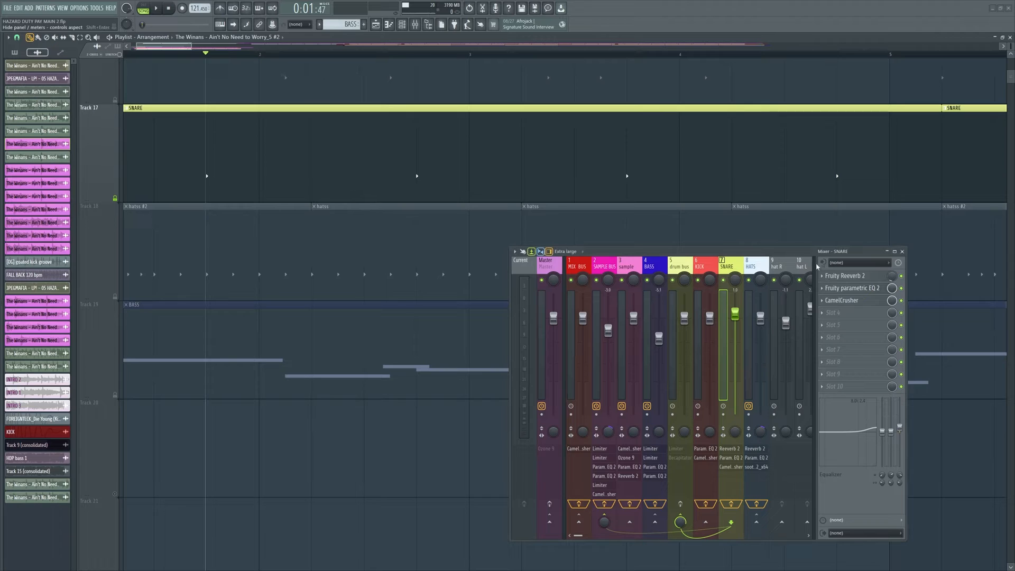
left_click(845, 302)
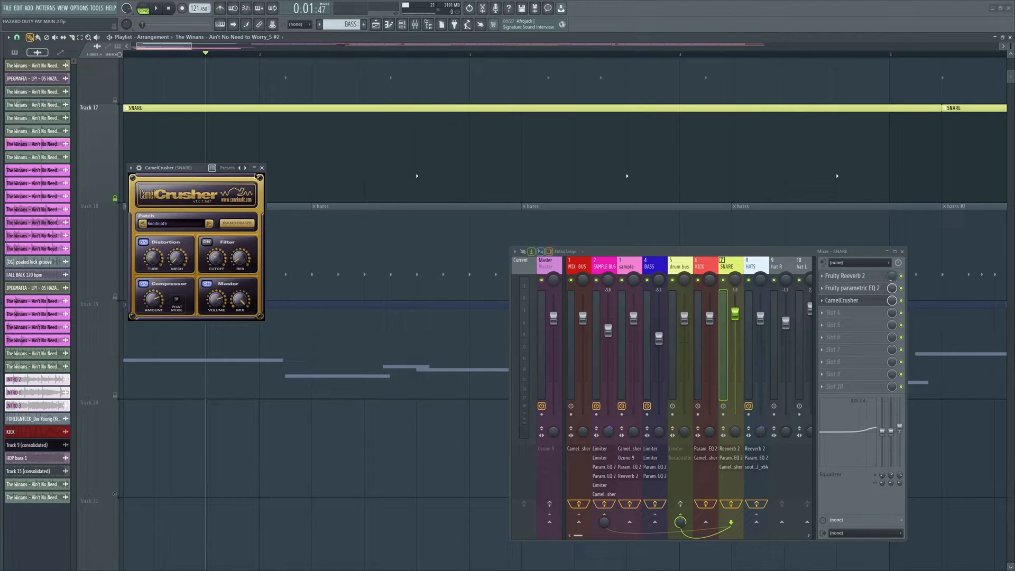
left_click(263, 168)
- Play the snare repeatedly from its first hit with the SNARE track's effects enabled
scroll(697, 186, "down", 2)
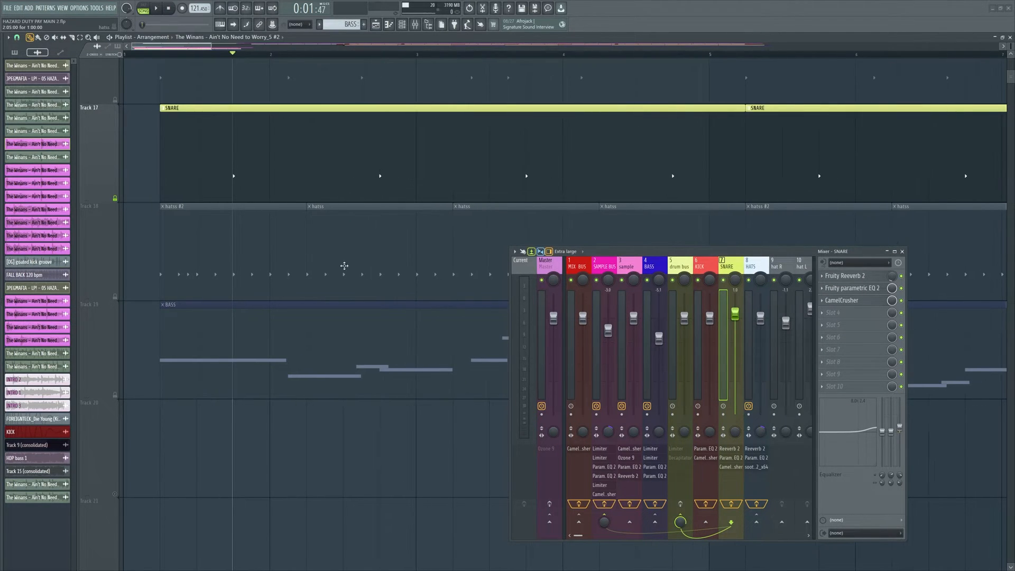
scroll(234, 167, "up", 1)
scroll(234, 167, "down", 3)
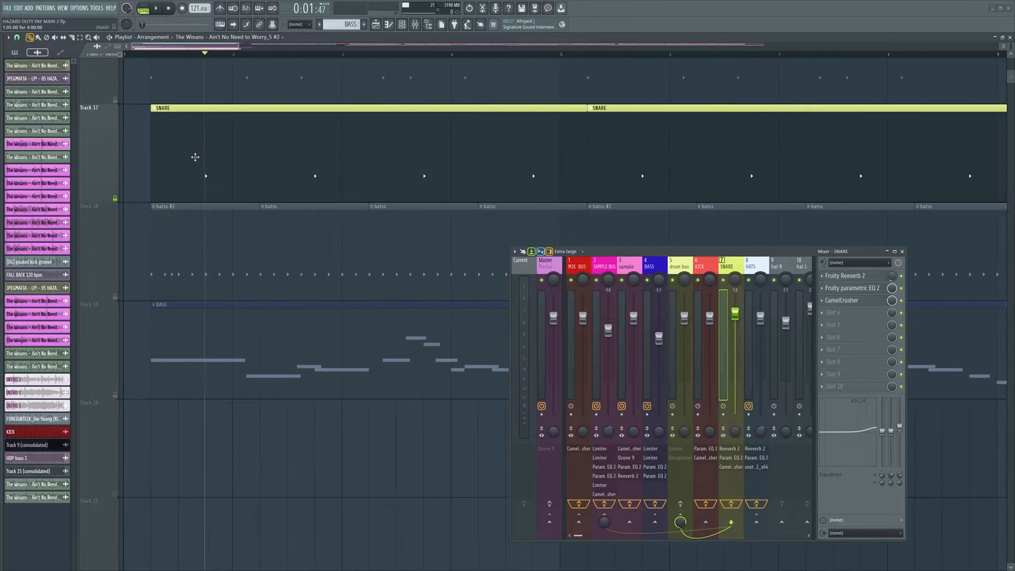
key("space")
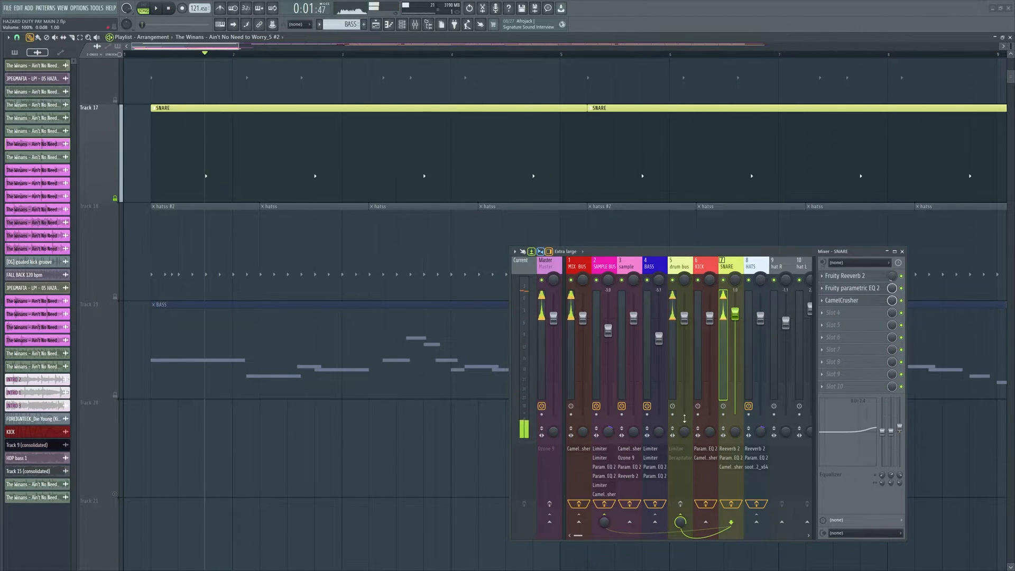
key("space")
key("space")
key("space")
key("space")
- Compare the snare with the SNARE track's effects bypassed and on, leaving the effects enabled
left_click(732, 506)
key("space")
key("space")
key("space")
key("space")
left_click(732, 506)
key("space")
key("space")
key("space")
key("space")
left_click(732, 504)
key("space")
key("space")
key("space")
key("space")
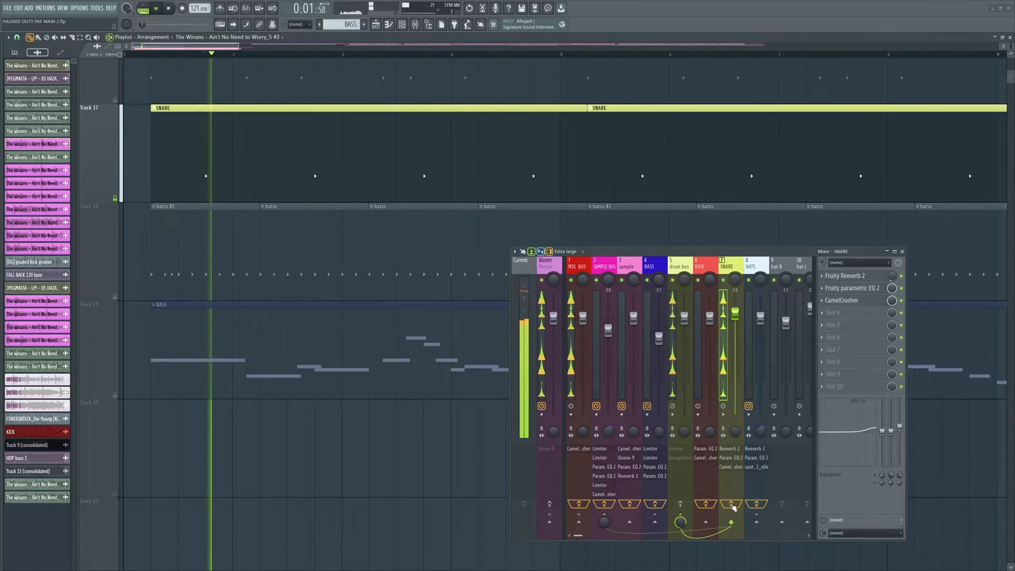
- Re-enable the drum bus effects and listen to the snare through them
left_click(682, 504)
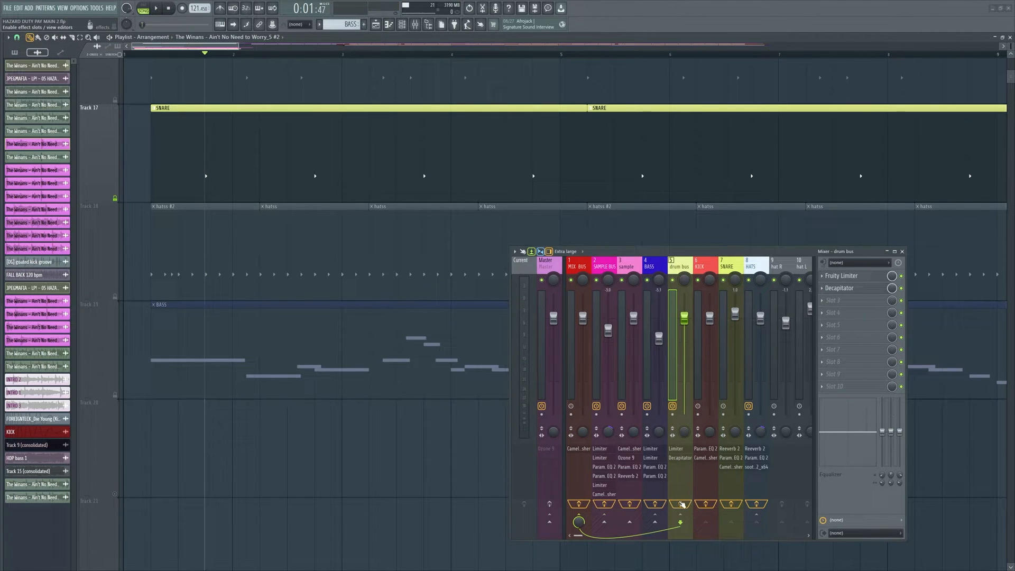
key("space")
key("space")
key("space")
key("space")
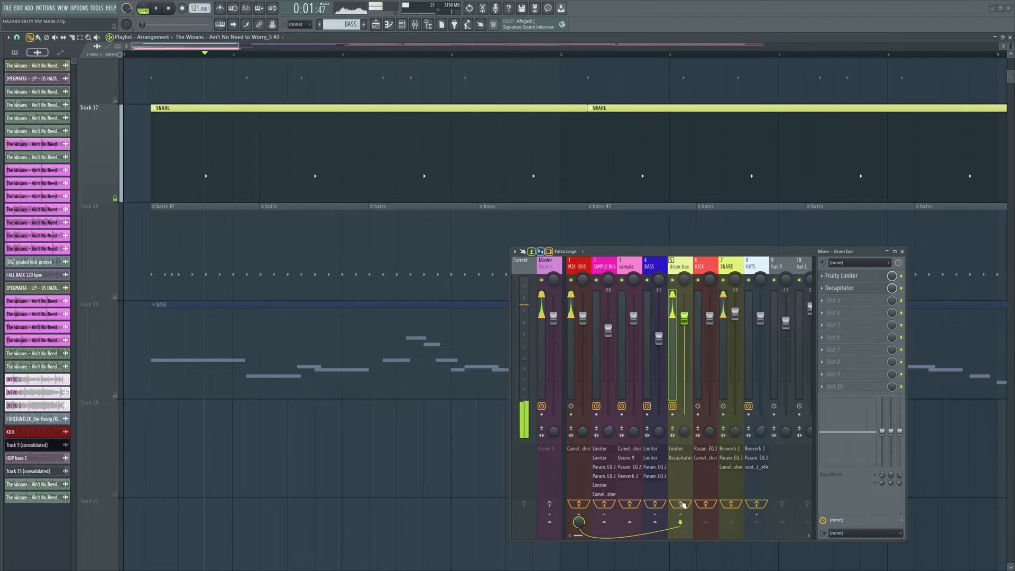
- Unmute the hats on Track 18, mute the snare on Track 17, and move the mixer clear of the hat patterns
left_click(114, 297)
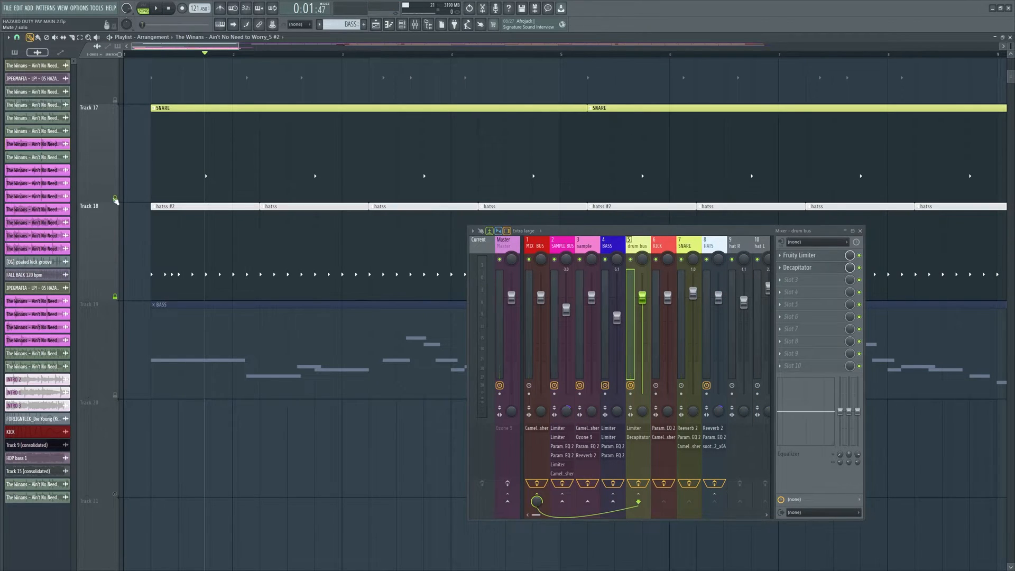
left_click(115, 198)
left_click_drag(645, 231, 792, 278)
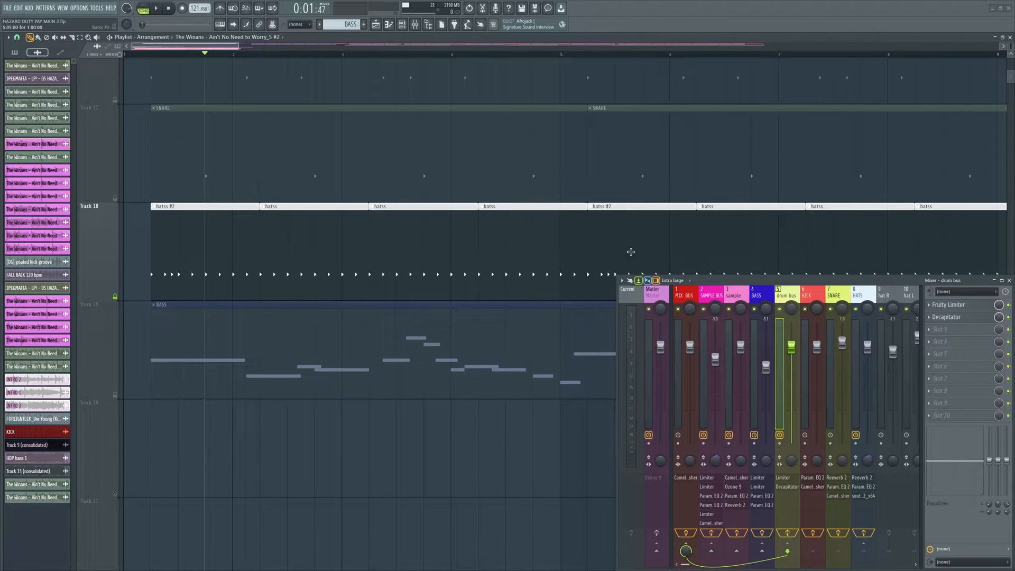
scroll(559, 221, "down", 1)
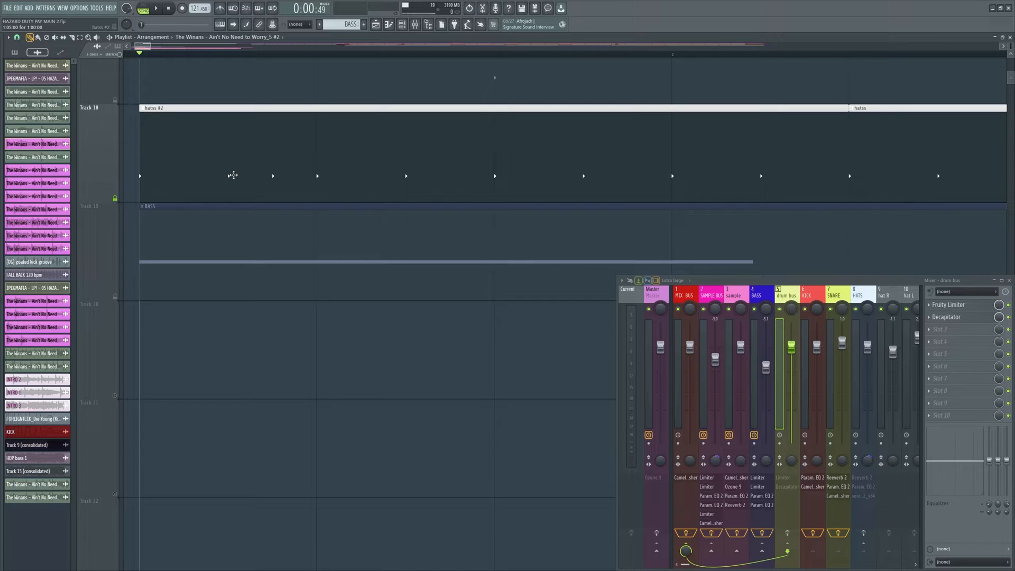
- Inspect the routing of the hat L and hat R mixer tracks, finishing with the HATS track selected
left_click(903, 293)
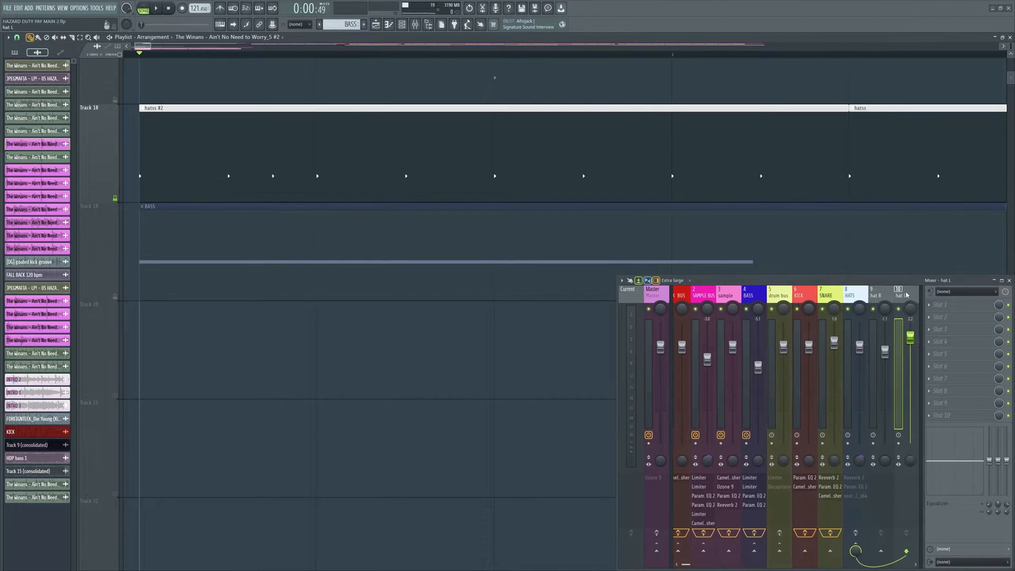
left_click(889, 295)
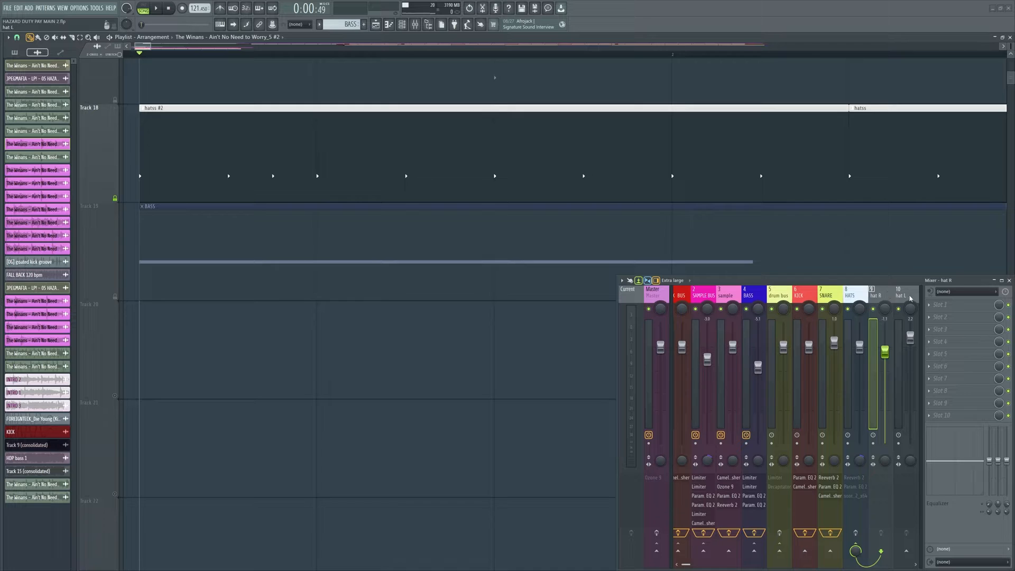
left_click(910, 298)
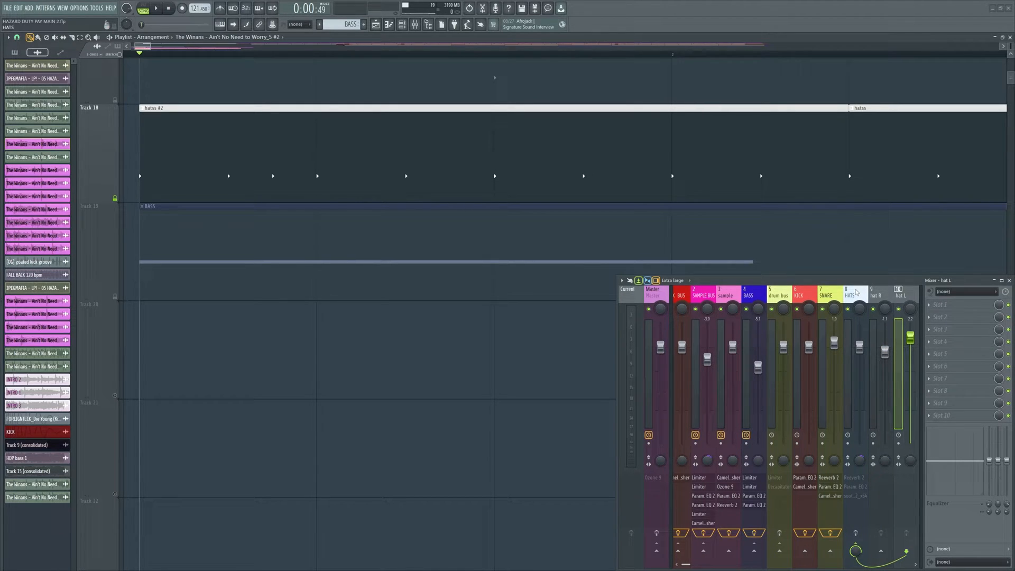
left_click(858, 292)
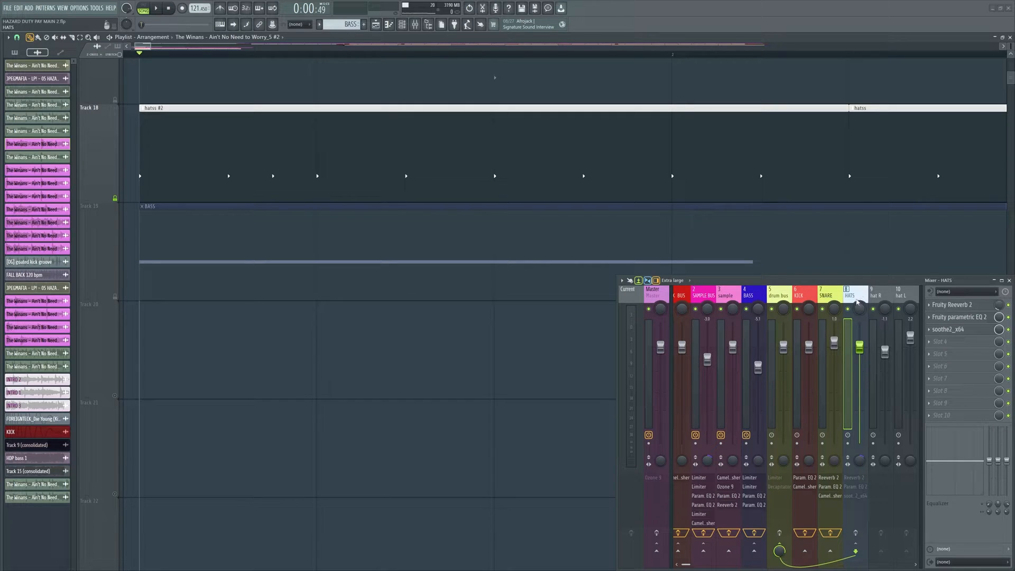
- Examine the Fruity parametric EQ 2 and soothe2 settings on the HATS track, then close both plugins
left_click(974, 320)
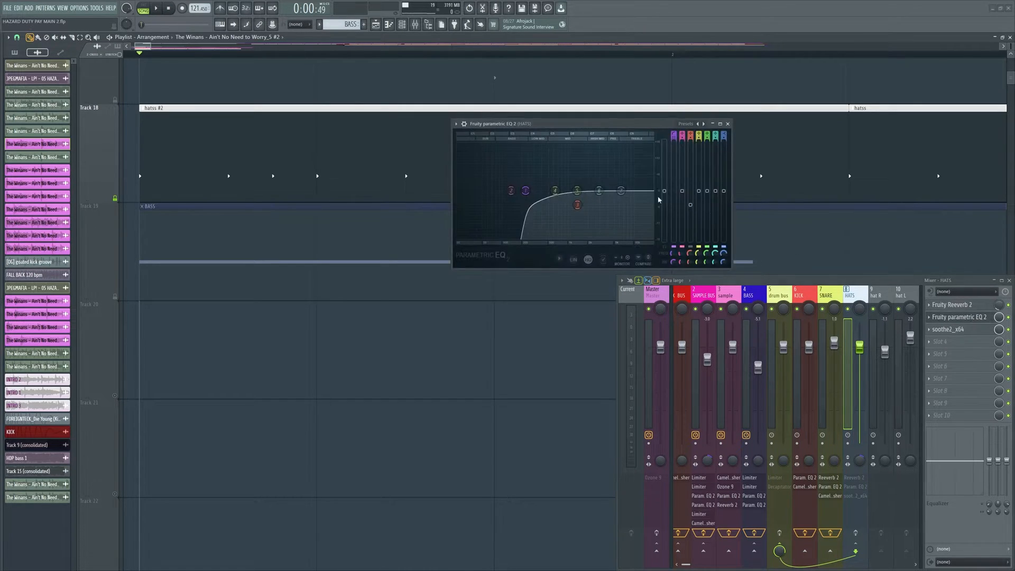
left_click(965, 329)
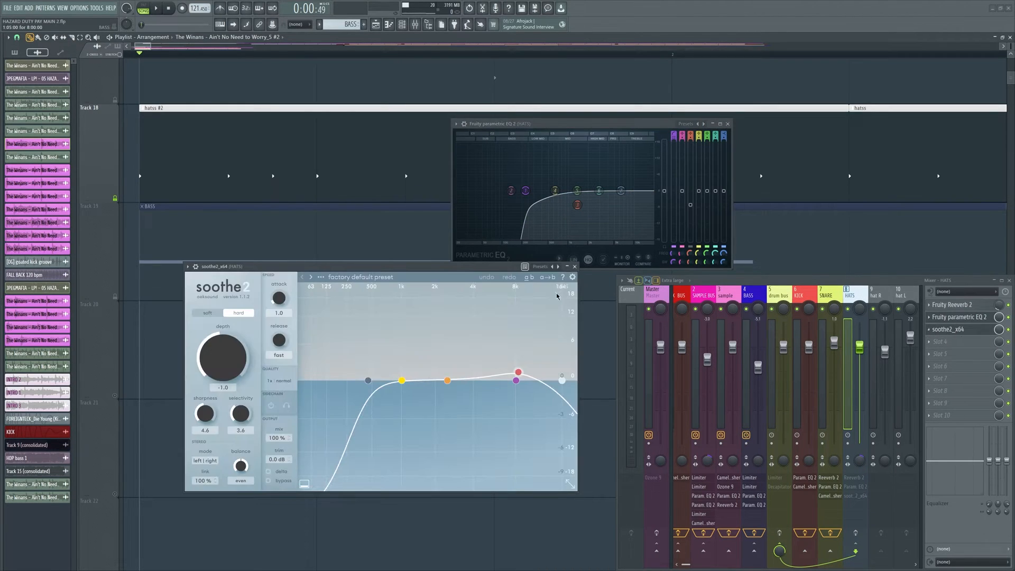
left_click(575, 267)
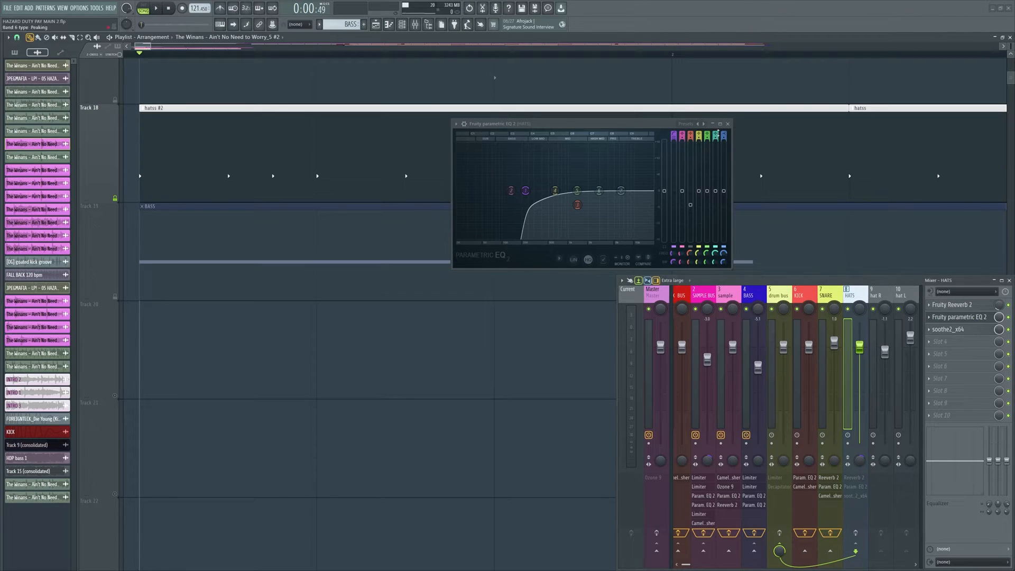
left_click(728, 124)
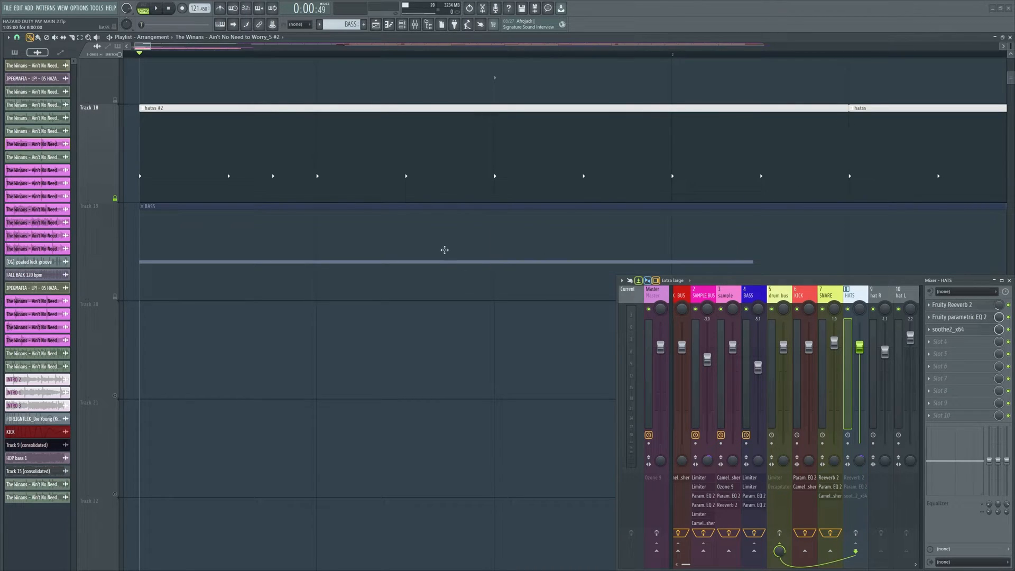
- Play the hats on Track 18 with the HATS and drum bus effects bypassed
scroll(238, 243, "down", 2)
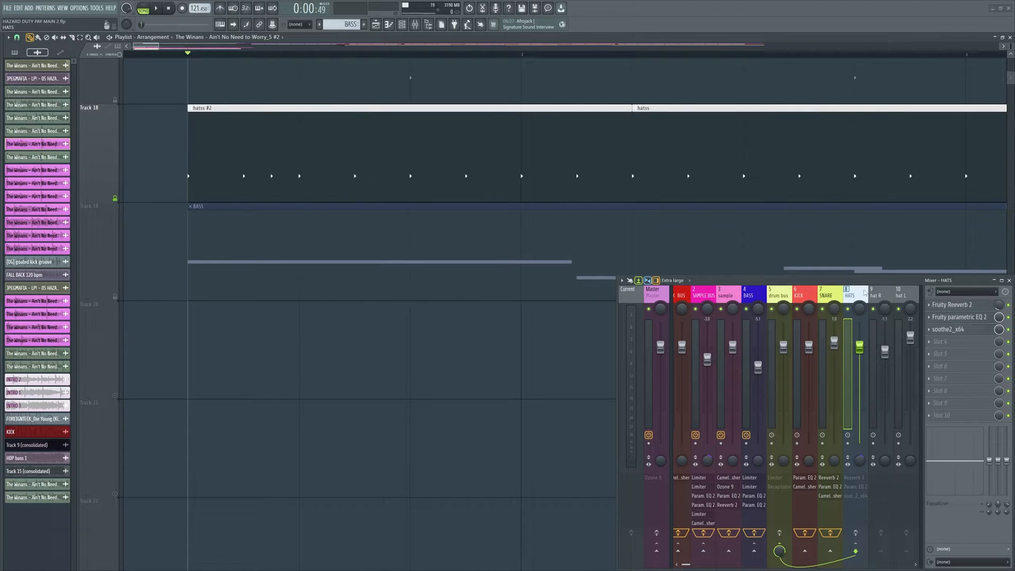
scroll(153, 333, "up", 1)
scroll(177, 323, "down", 1)
key("space")
scroll(171, 371, "up", 1)
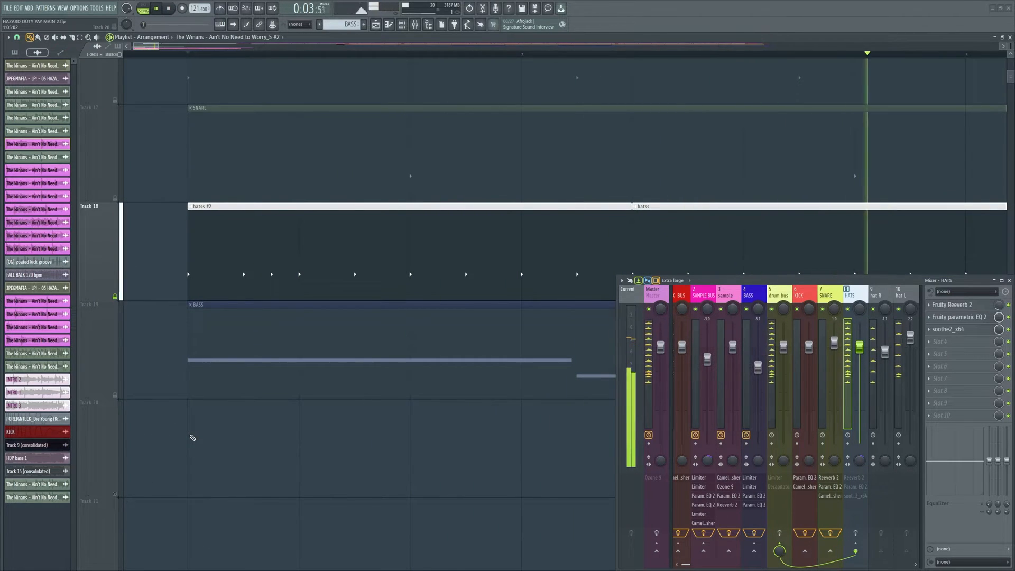
key("space")
- Re-enable the HATS track's effects and compare the hats with them on and bypassed, leaving them enabled
scroll(192, 438, "down", 5)
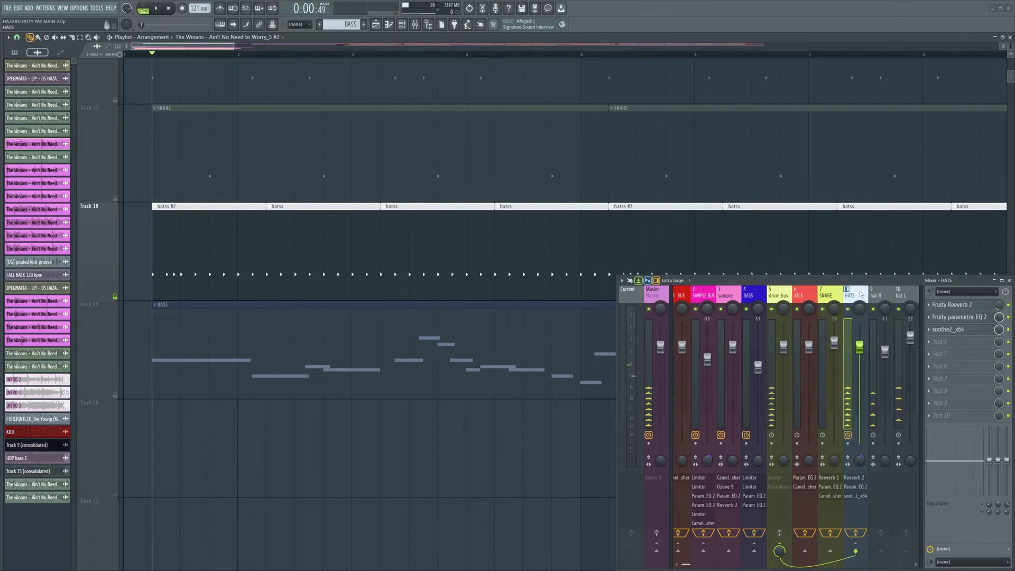
left_click_drag(790, 280, 780, 284)
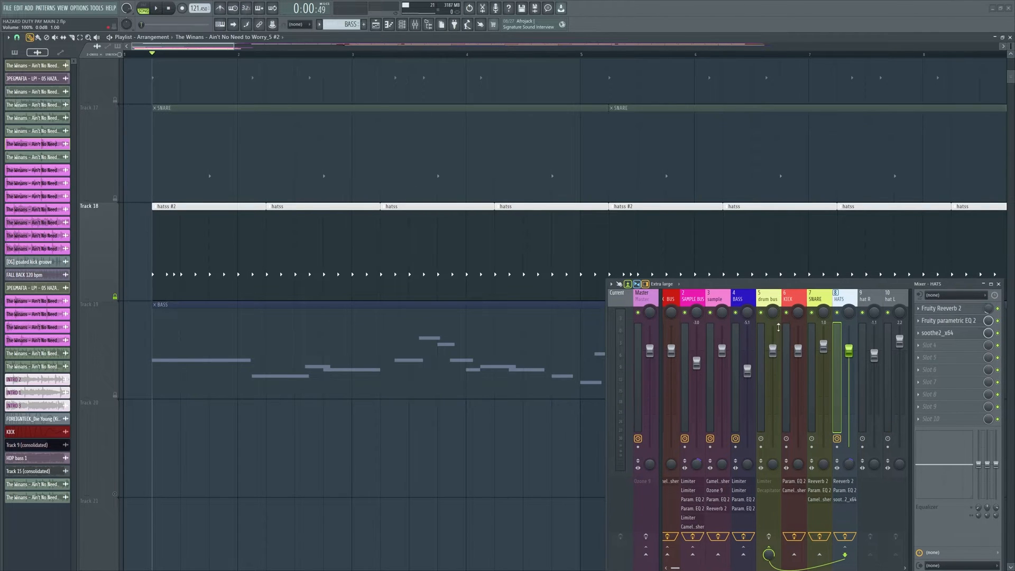
key("space")
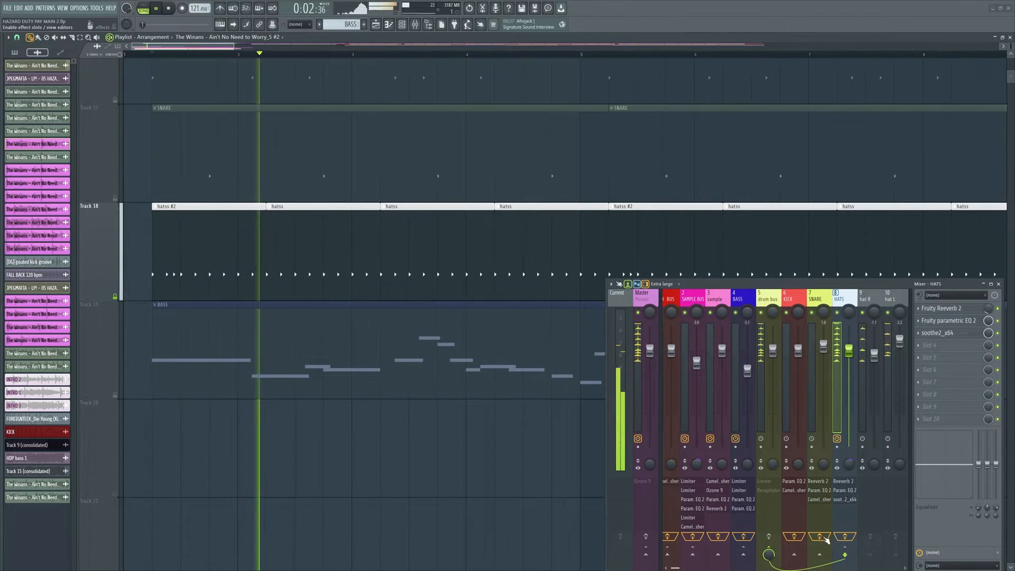
left_click(850, 539)
key("space")
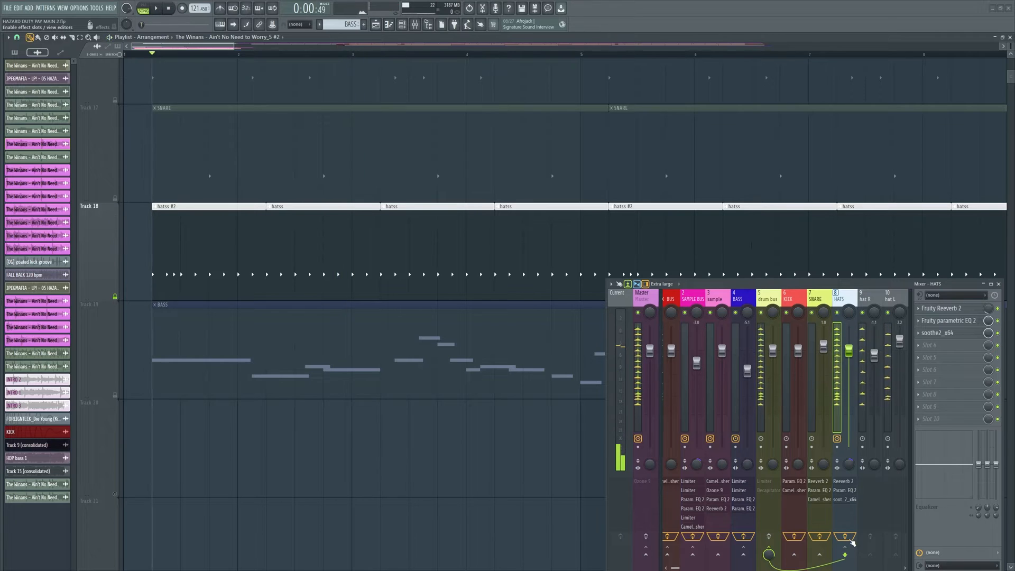
key("space")
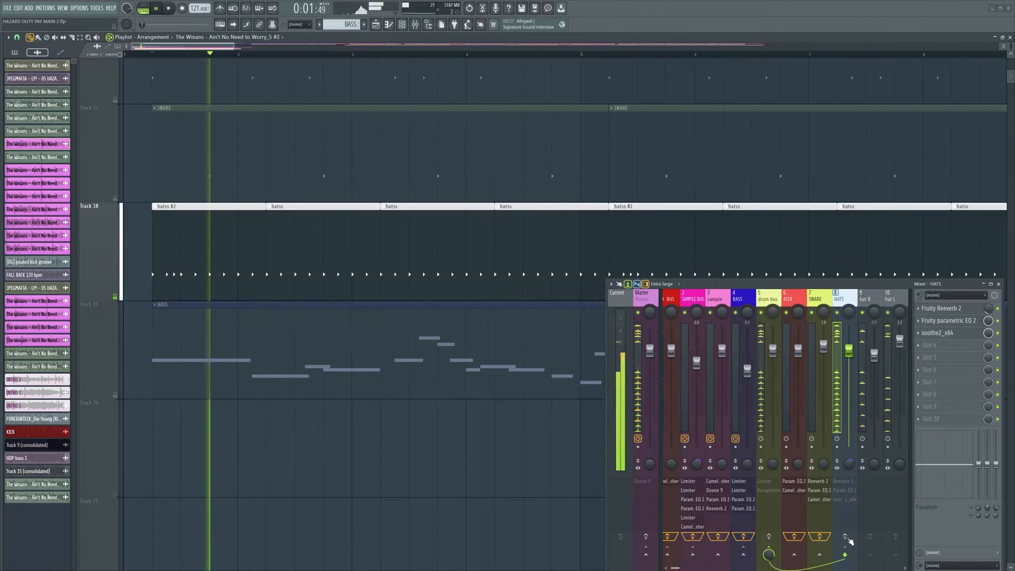
key("space")
key("space")
left_click(847, 538)
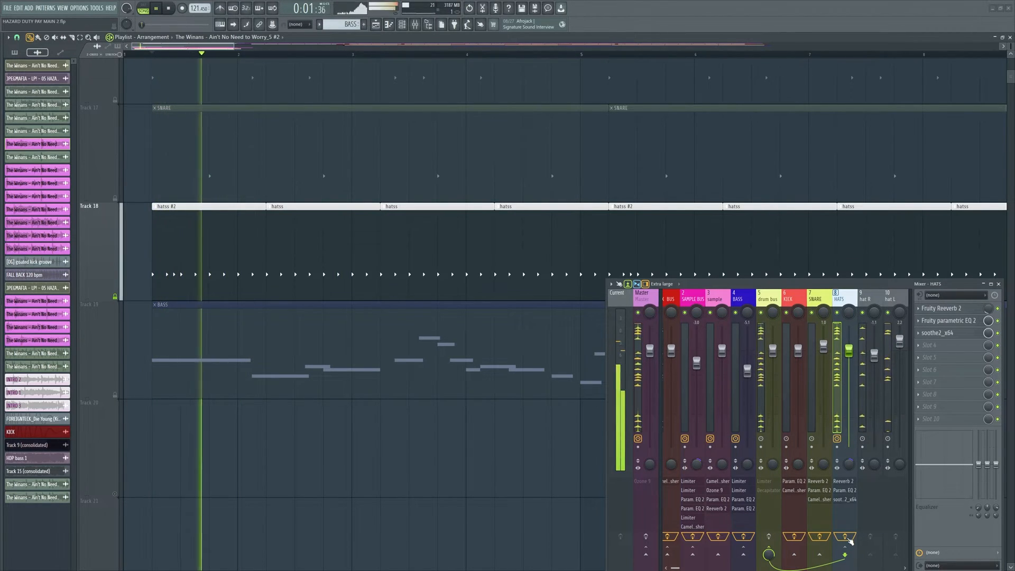
key("space")
- Re-enable the effects on the drum bus, select that mixer track, and listen to the hats through it
left_click(769, 537)
left_click(769, 299)
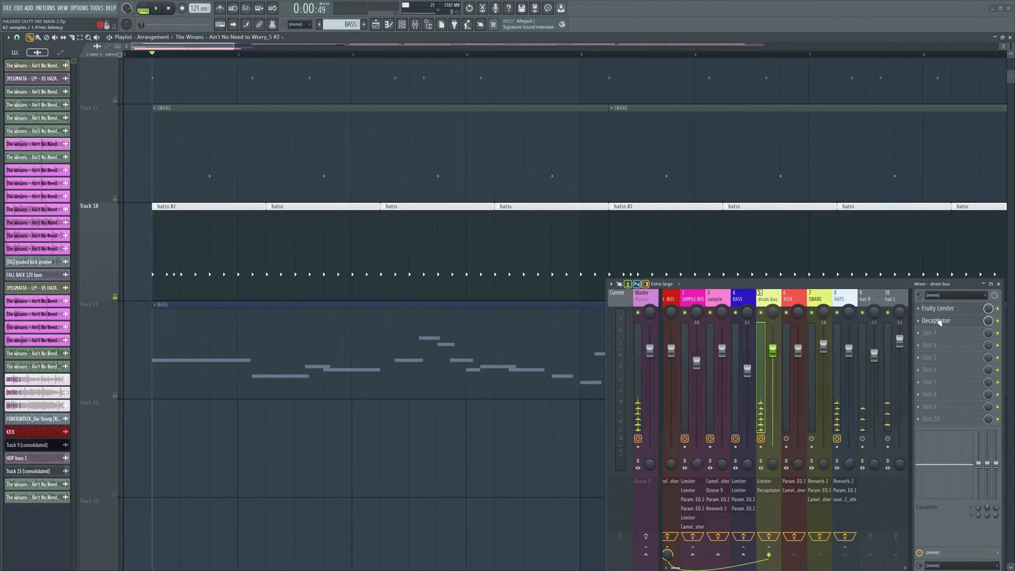
mouse_move(896, 289)
left_mouse_down()
mouse_move(885, 273)
mouse_move(894, 282)
left_mouse_up()
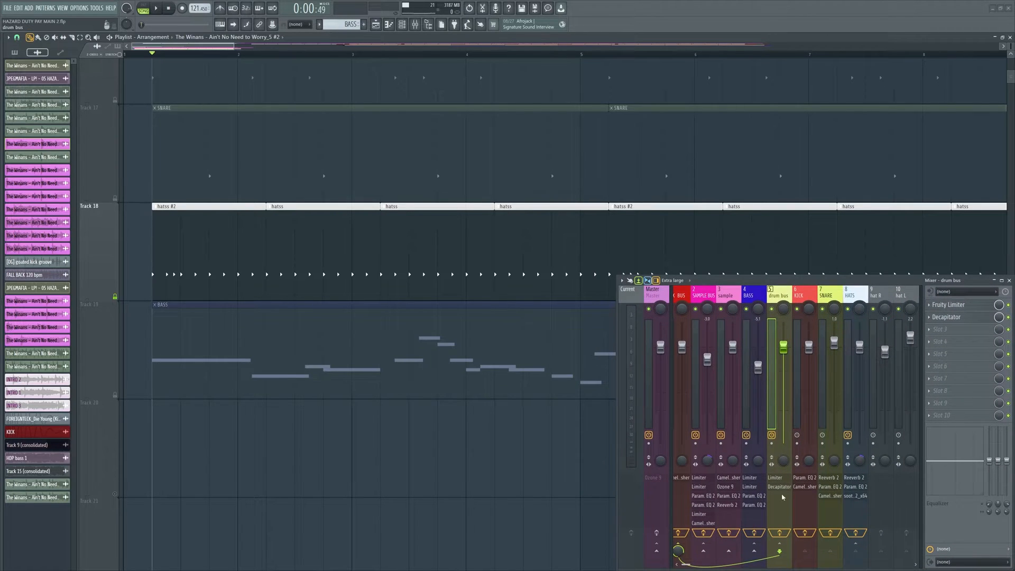
key("space")
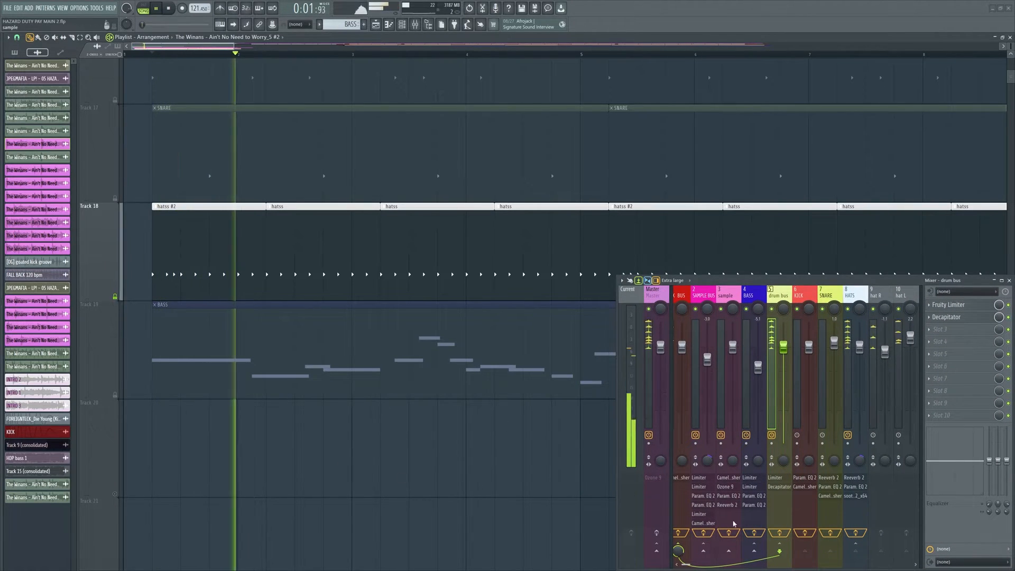
key("space")
key("space")
key("space")
key("space")
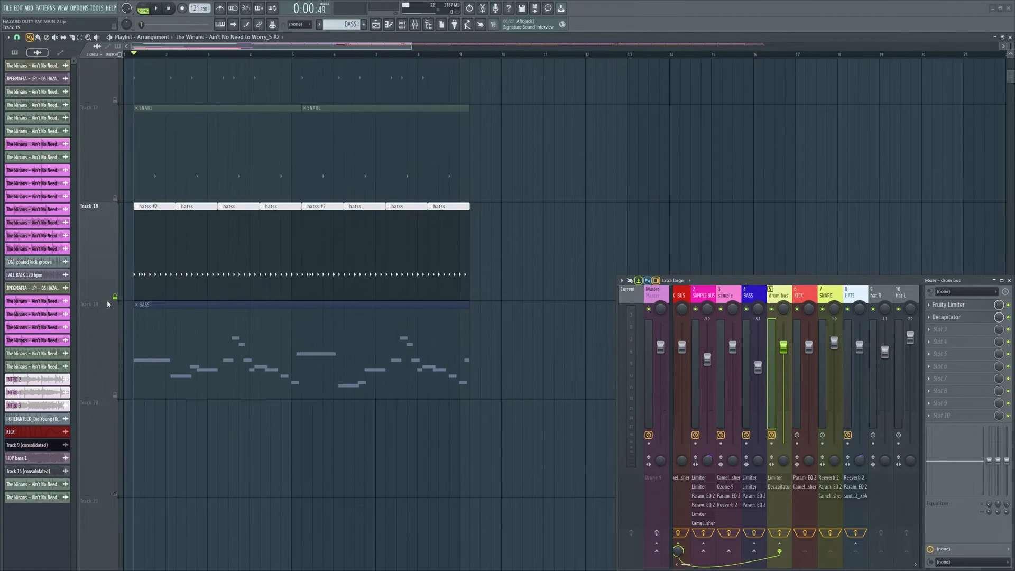
- Mute the hats on Track 18, unmute the BASS pattern on Track 19, and move the mixer clear of the bass notes
left_click(115, 298)
left_click(115, 395)
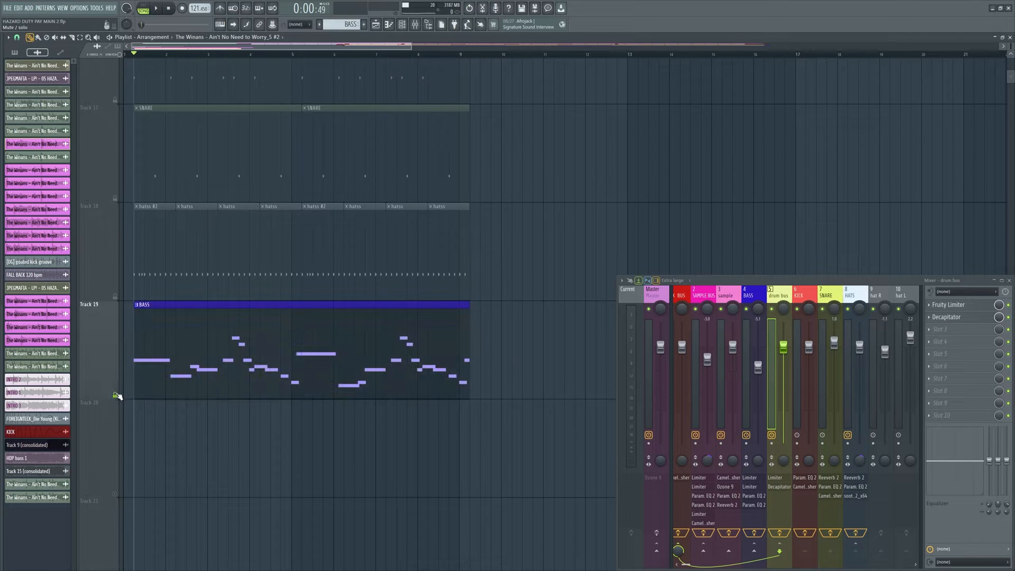
scroll(164, 258, "up", 4)
mouse_move(192, 46)
left_mouse_down()
mouse_move(170, 56)
mouse_move(192, 57)
mouse_move(183, 58)
left_mouse_up()
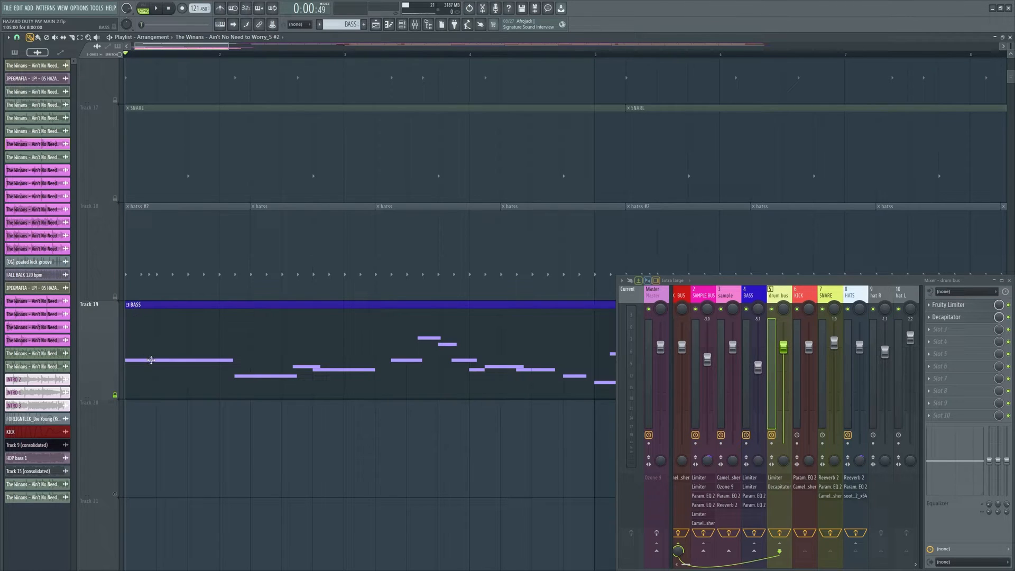
scroll(158, 357, "down", 1)
left_click_drag(717, 275, 710, 301)
left_click_drag(708, 303, 706, 302)
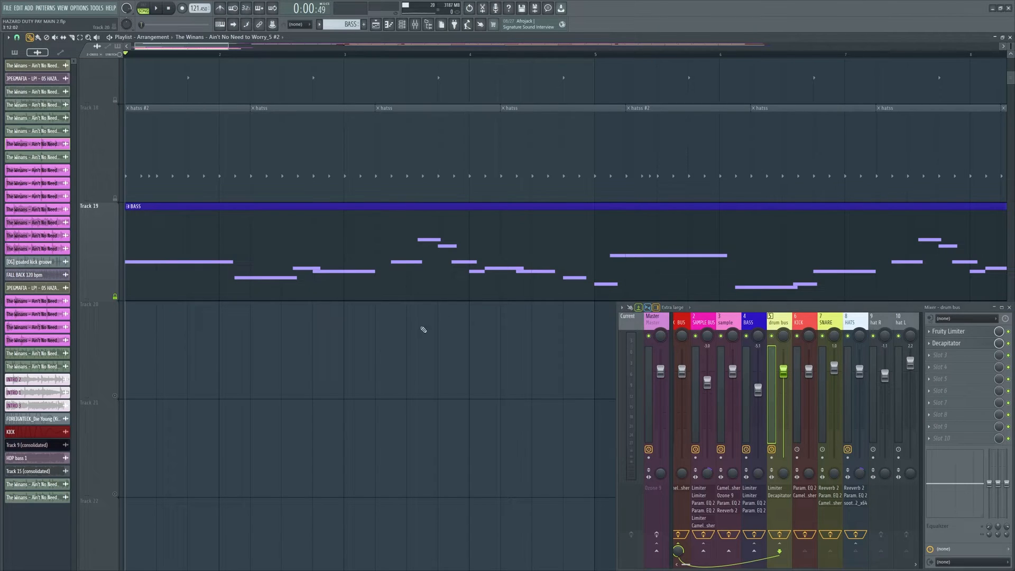
left_click_drag(195, 48, 130, 62)
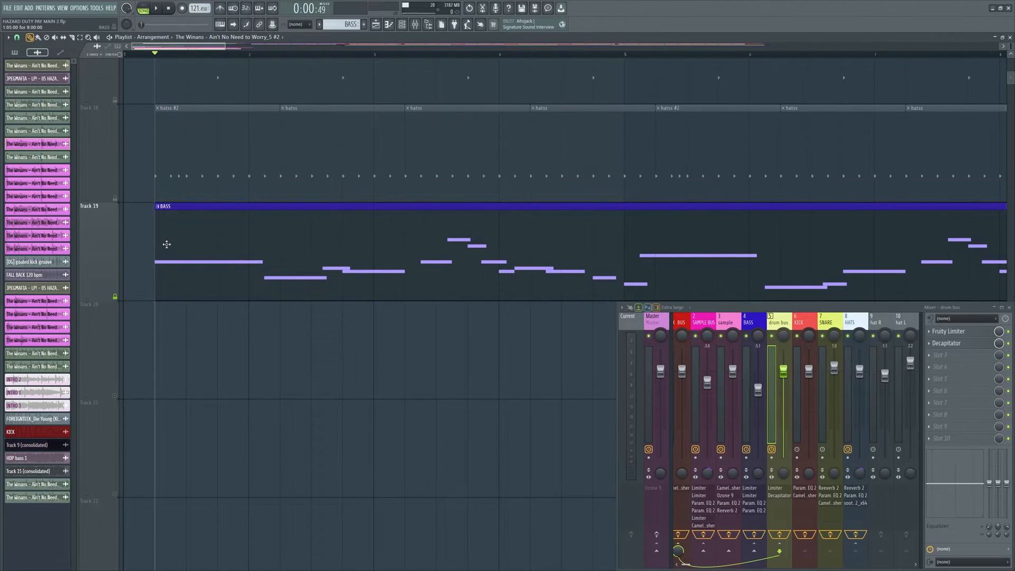
- Bypass the effects on the BASS, Insert 11 and Insert 12 mixer tracks and play the raw bass
left_click(754, 535)
left_click_drag(687, 565, 678, 565)
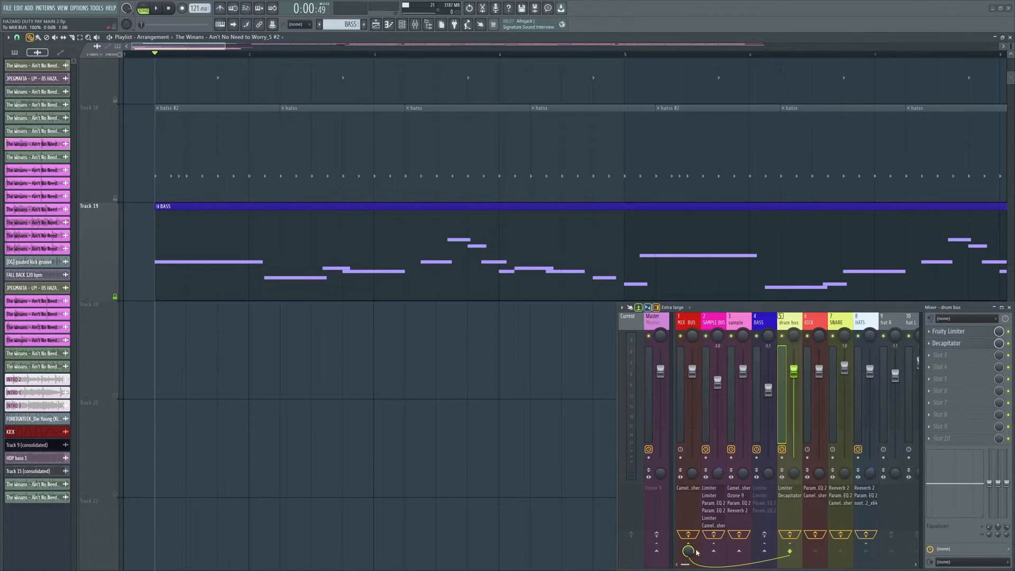
left_click(761, 521)
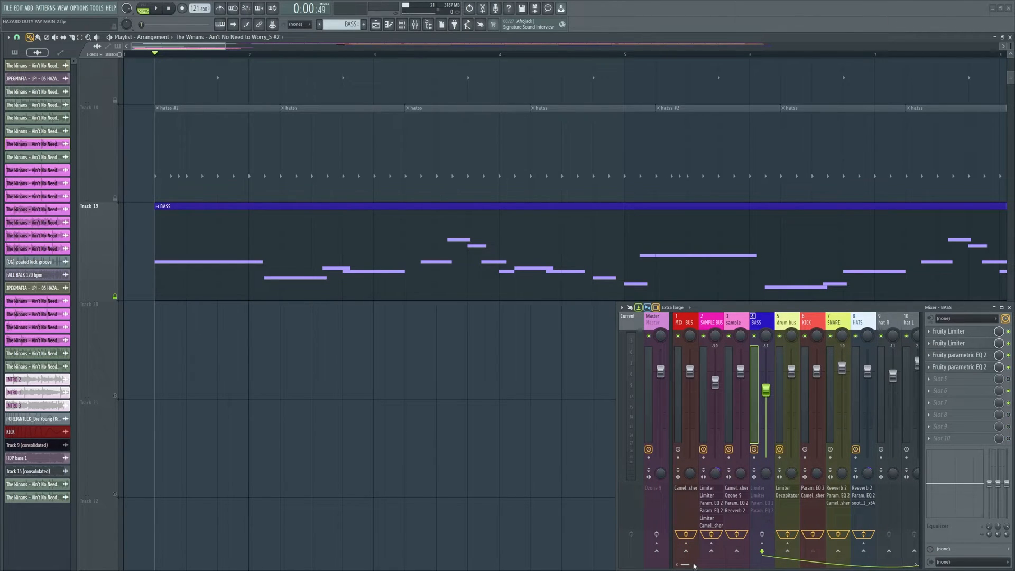
left_click_drag(685, 565, 694, 565)
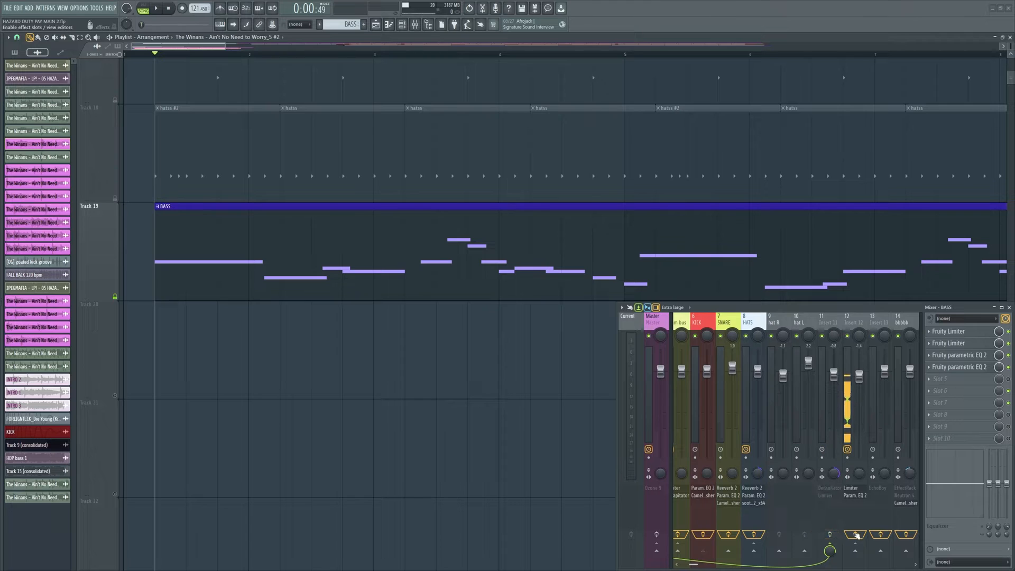
key("space")
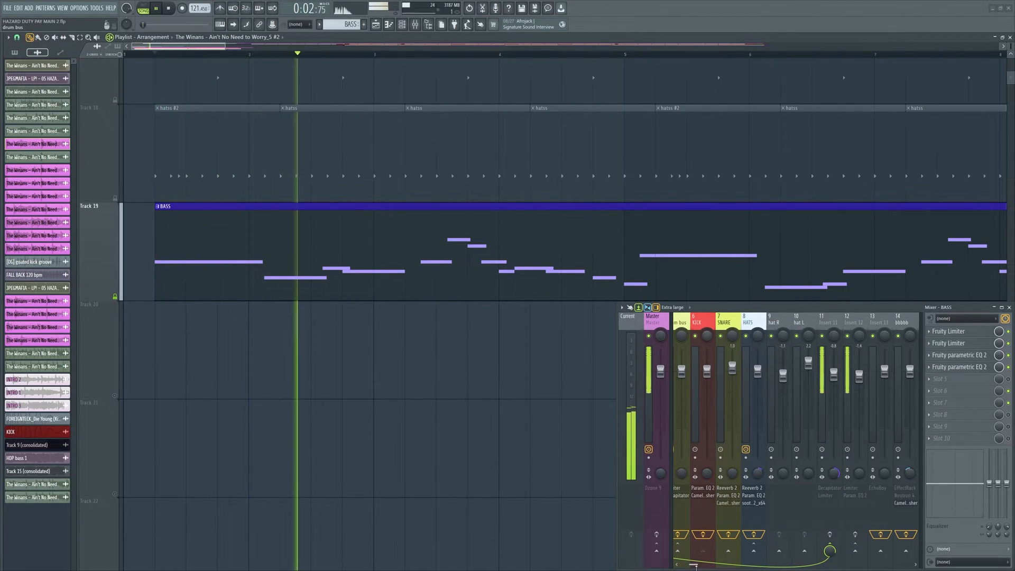
left_click_drag(693, 565, 687, 566)
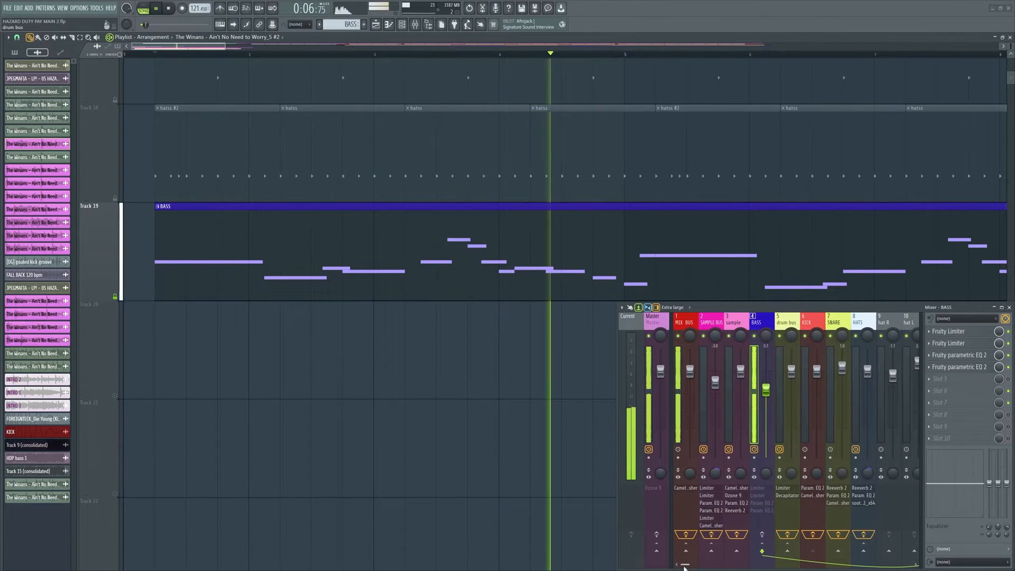
scroll(296, 365, "down", 2)
key("space")
- Re-enable the BASS track's effects and inspect its two Fruity Limiters and two Fruity parametric EQ 2s, closing them when done
scroll(256, 424, "up", 1)
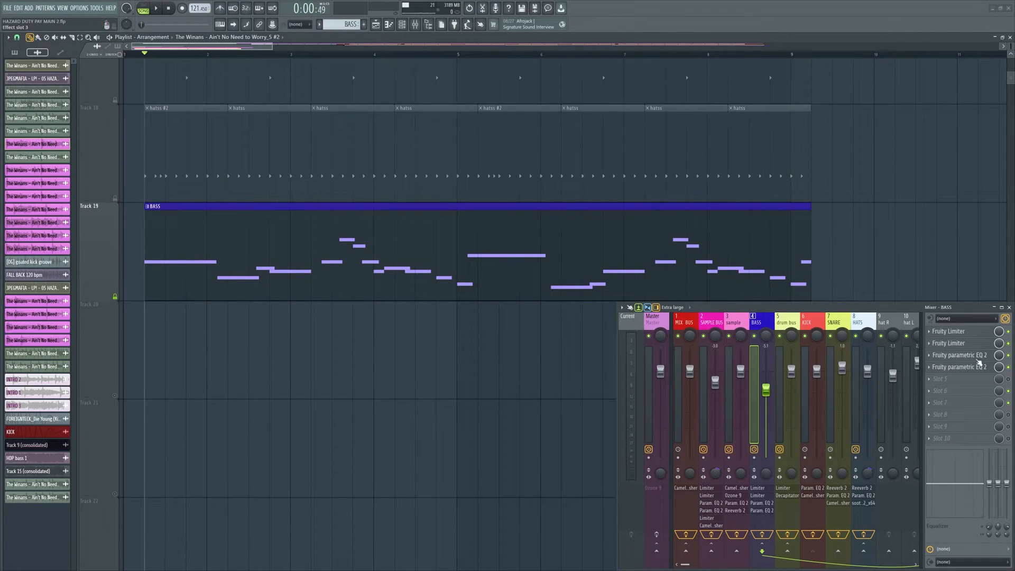
left_click(960, 355)
left_click(960, 331)
left_click(960, 343)
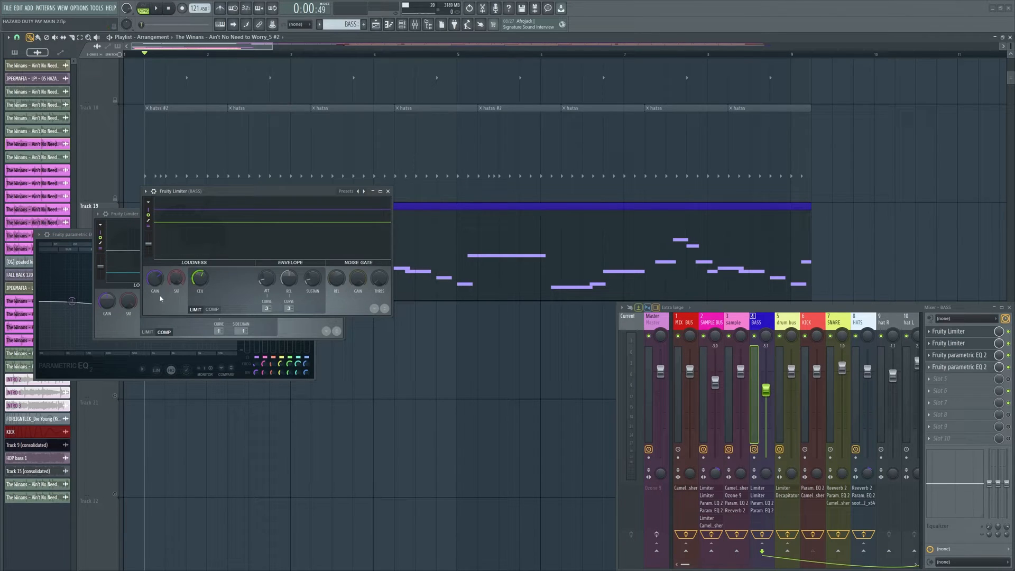
left_click(965, 367)
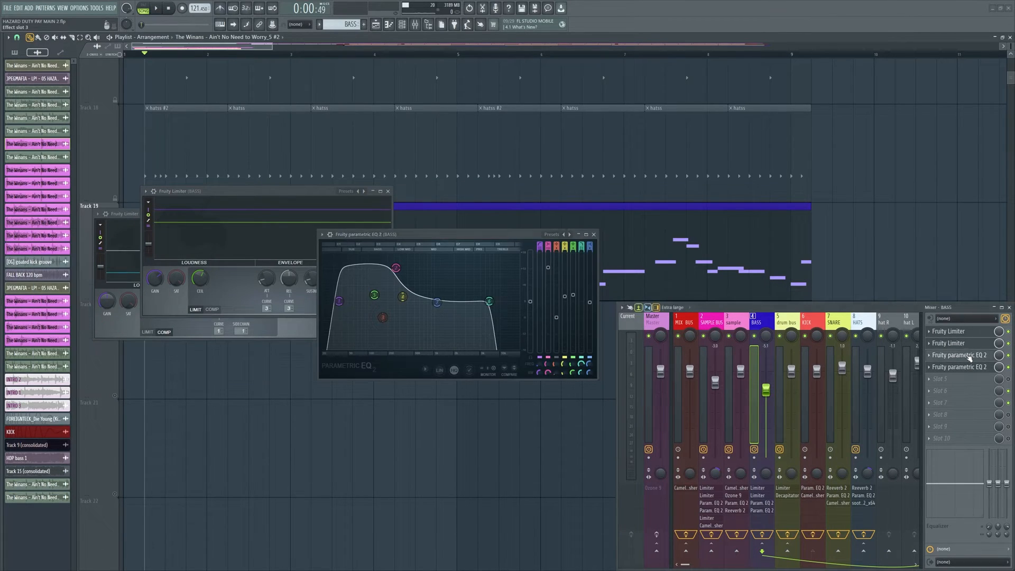
left_click(968, 356)
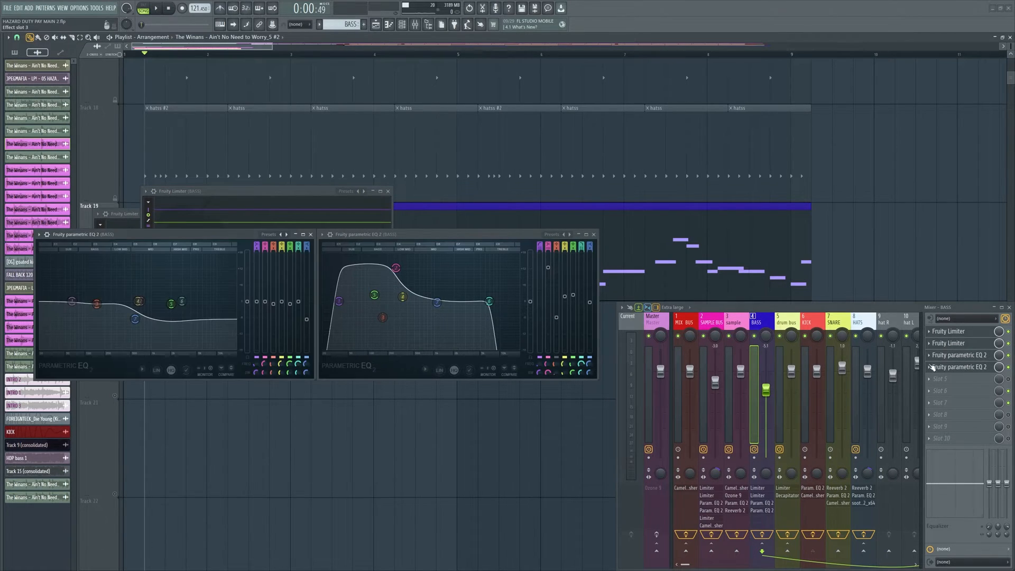
left_click(311, 234)
left_click(579, 236)
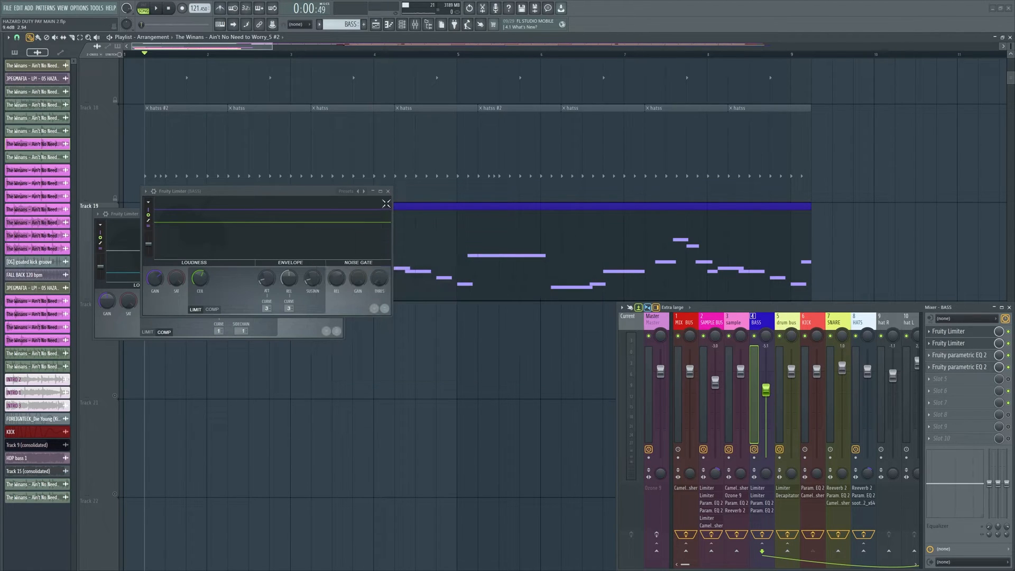
left_click(388, 191)
left_click(340, 213)
- Listen to the bass from the start with only the BASS track's own effects enabled
key("space")
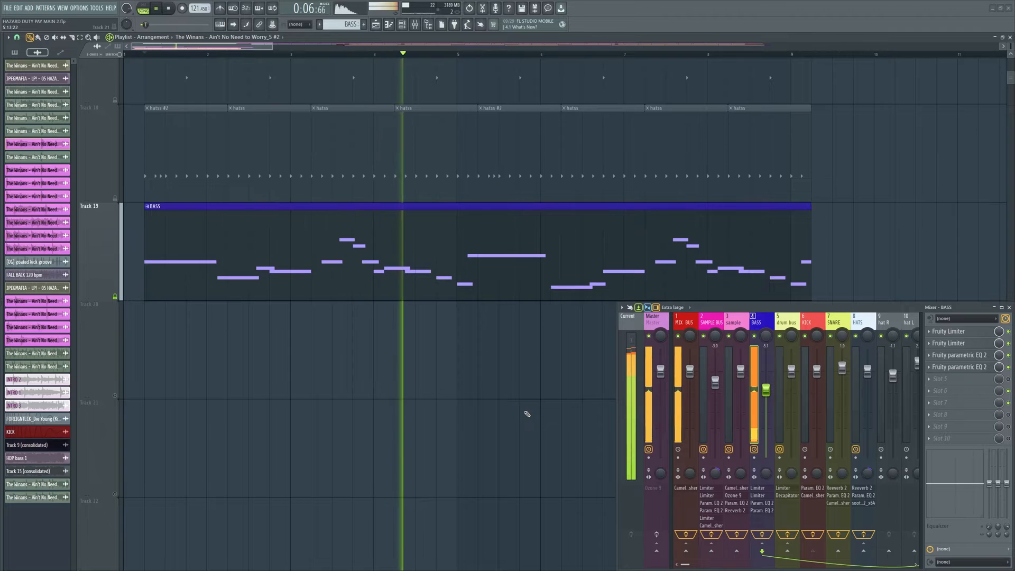
key("space")
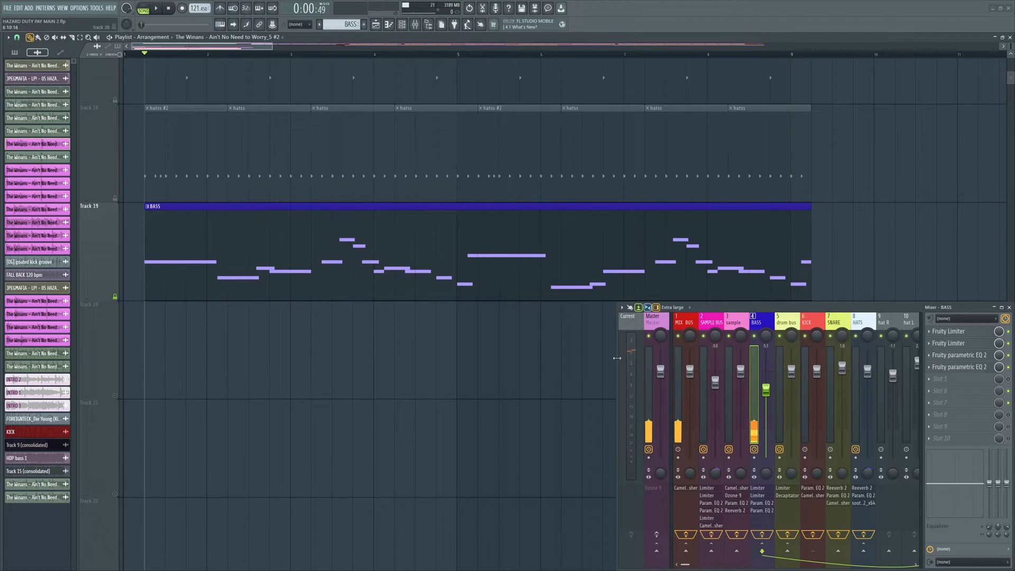
key("space")
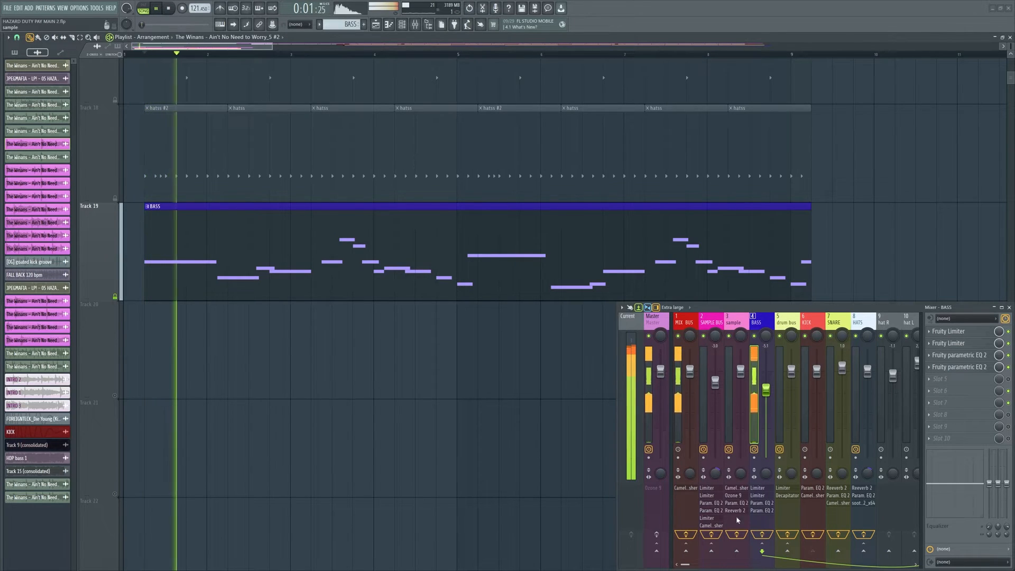
key("space")
scroll(206, 341, "down", 4)
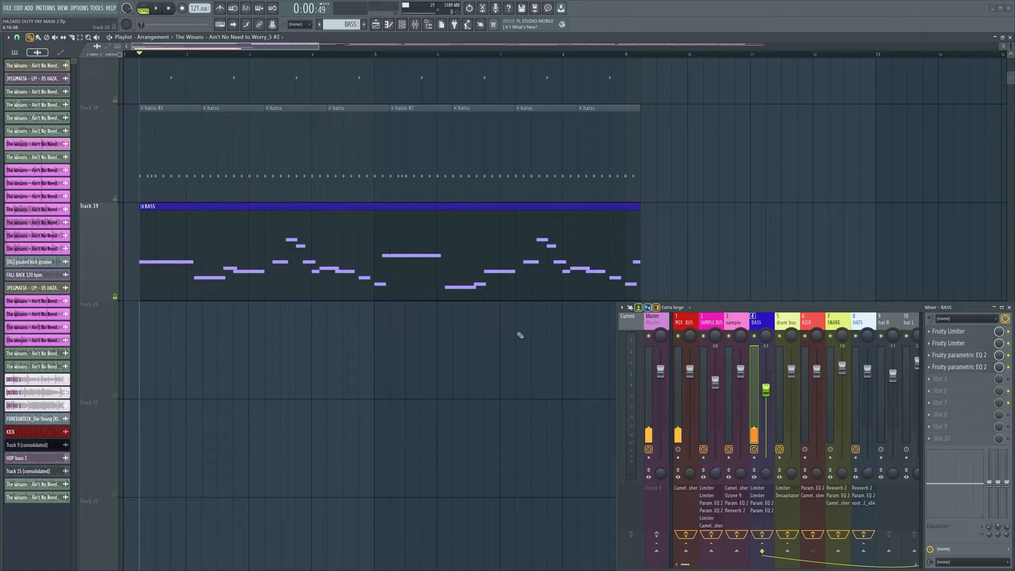
- Inspect the Fruity Limiter and Fruity parametric EQ 2 settings on Insert 12, closing each plugin
left_click_drag(686, 566, 703, 562)
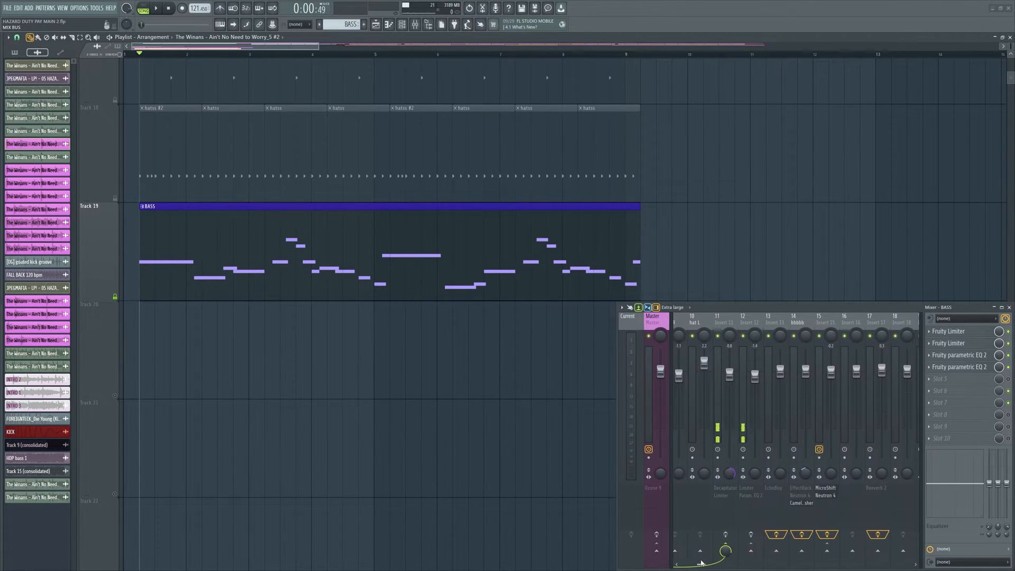
left_click(738, 326)
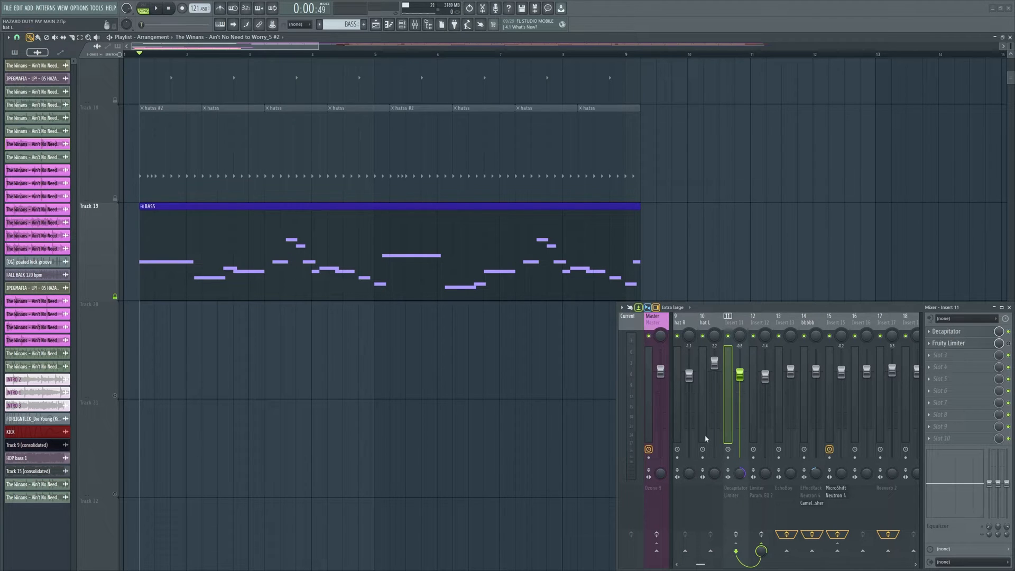
left_click(754, 413)
left_click(981, 334)
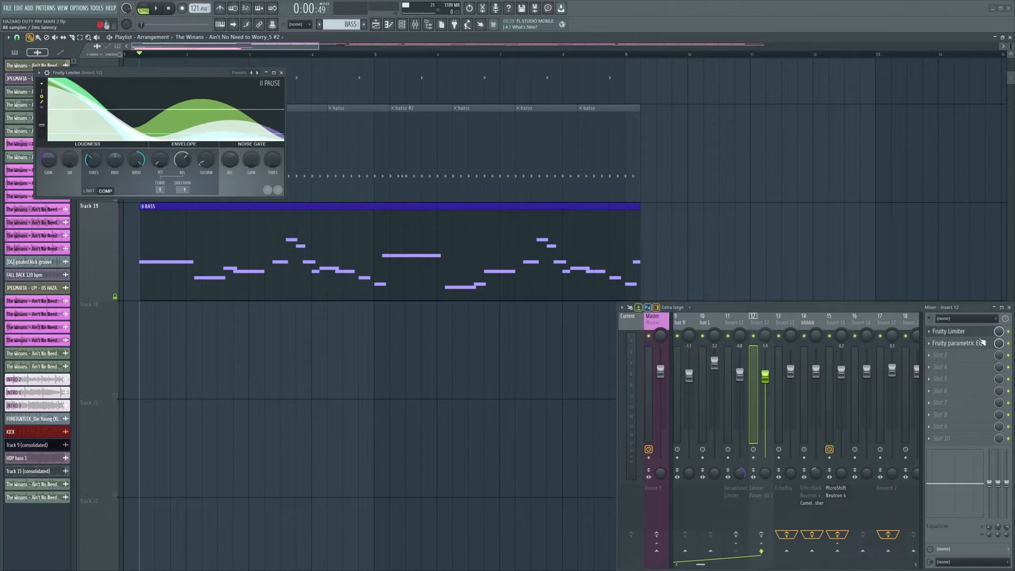
left_click(274, 72)
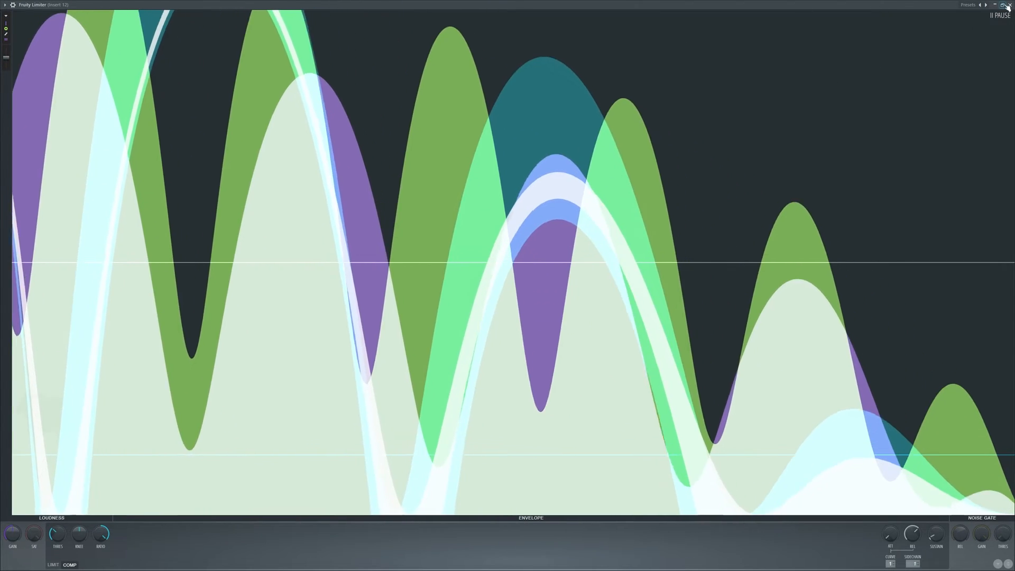
left_click(1005, 4)
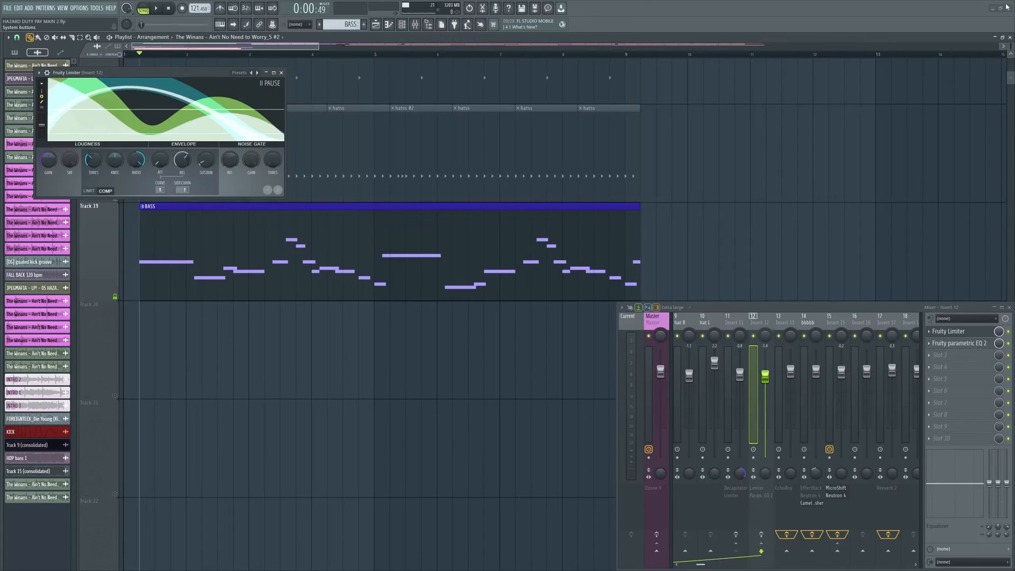
left_click(283, 72)
left_click(960, 347)
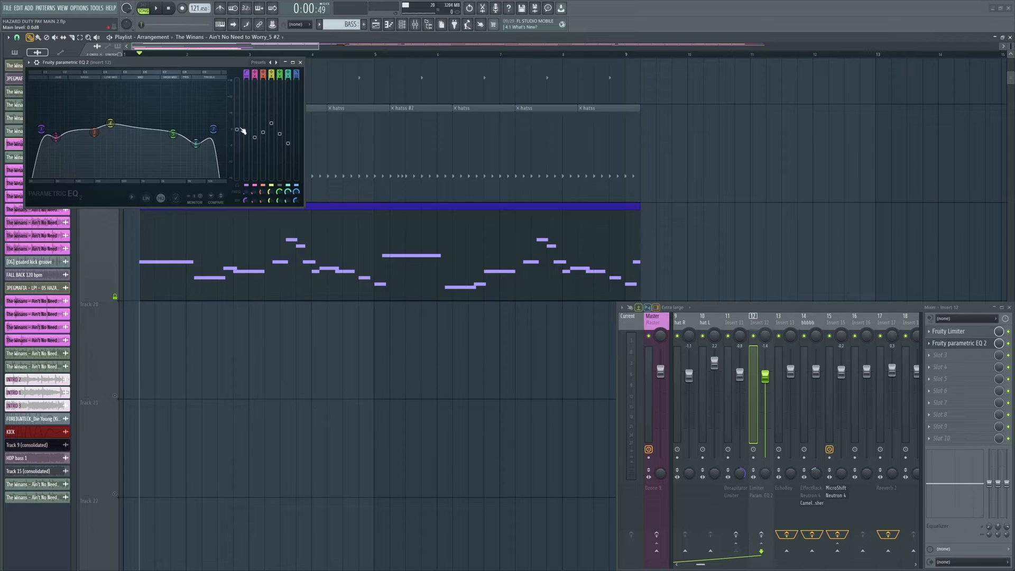
left_click(301, 62)
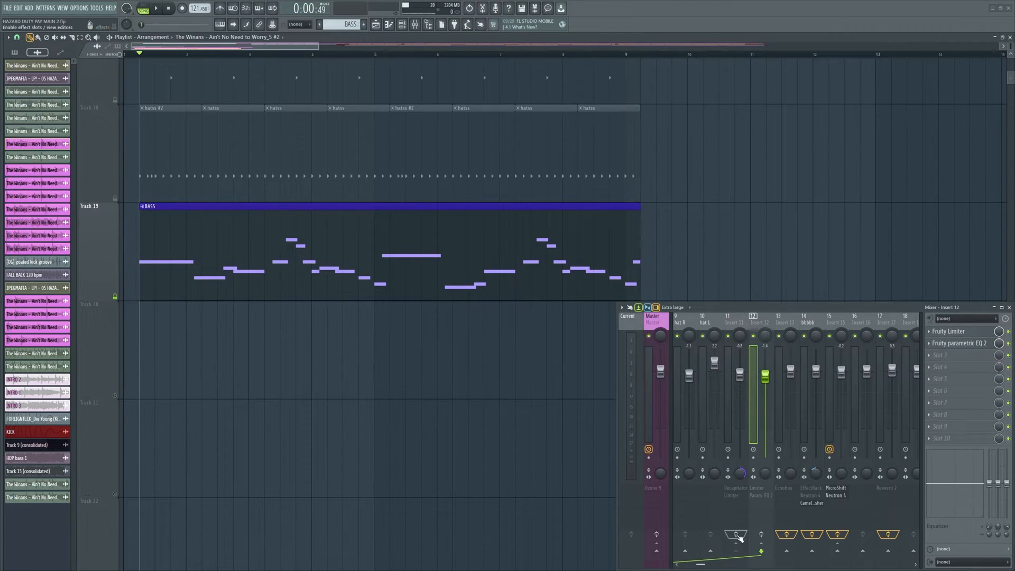
- Re-enable the effects on Insert 11 and Insert 12 and play the bass through the full chain
left_click(739, 324)
left_click(762, 535)
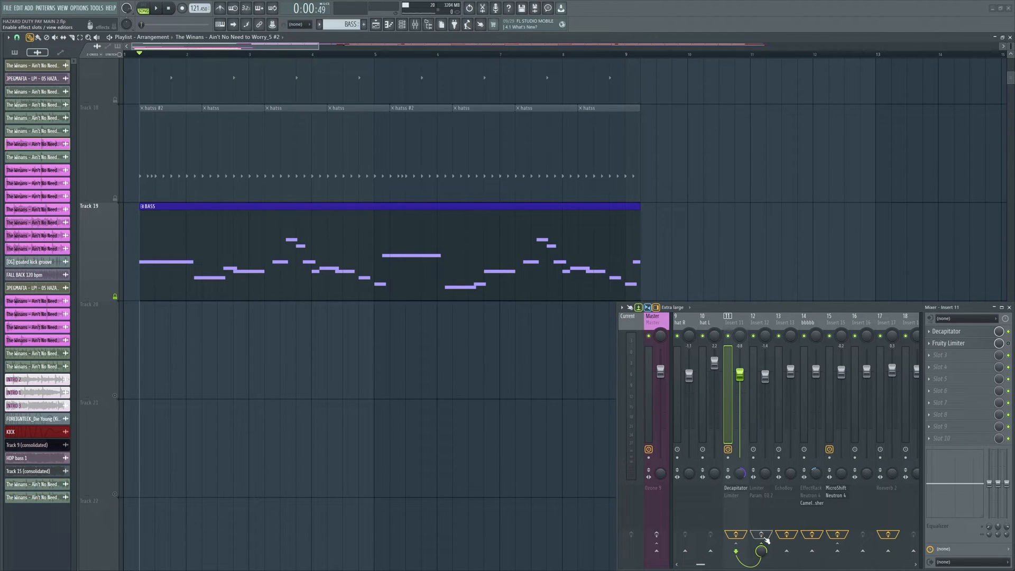
scroll(768, 144, "down", 1)
scroll(122, 174, "up", 1)
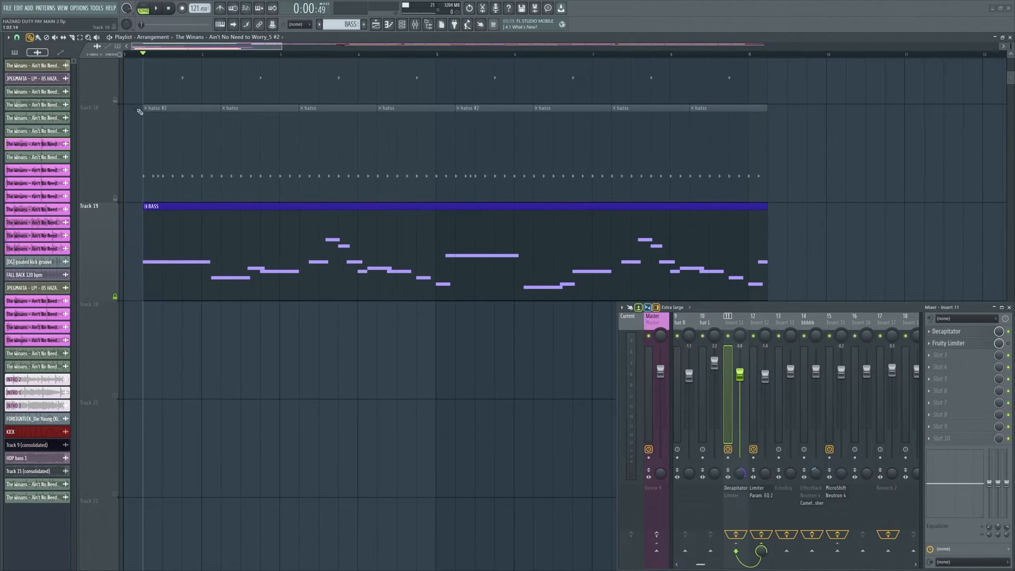
key("space")
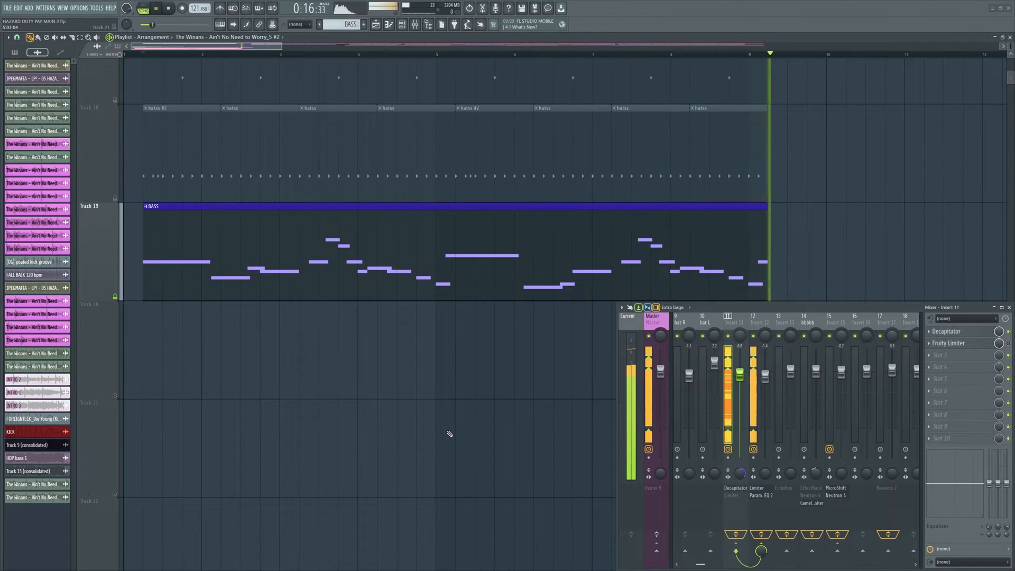
key("space")
- Mute the bass on Track 19, unmute the kick, snare and hats on Tracks 16–18, and play the drums together clear of the mixer
scroll(243, 440, "up", 4)
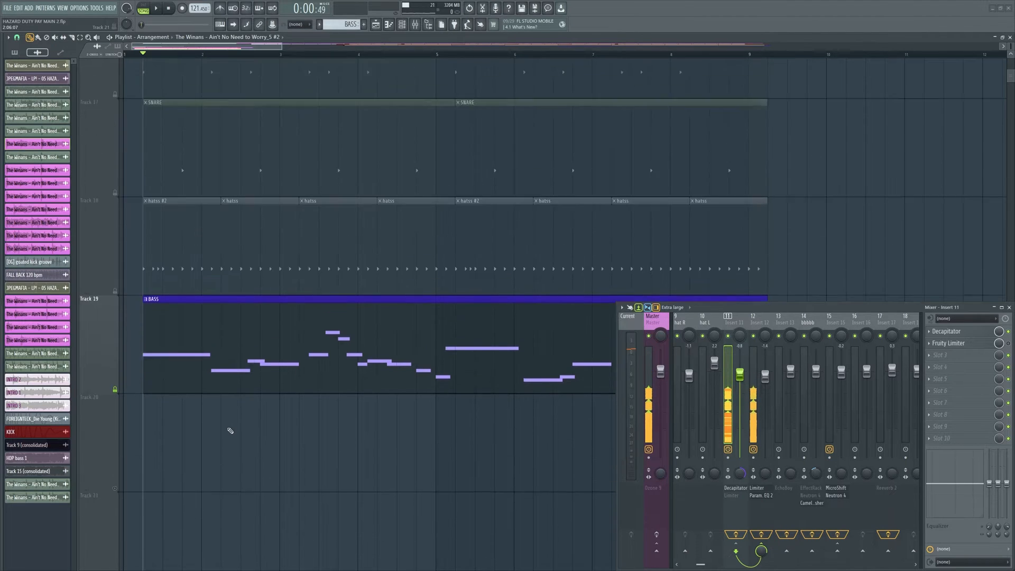
scroll(189, 385, "down", 2)
scroll(189, 384, "up", 4)
scroll(159, 344, "down", 6)
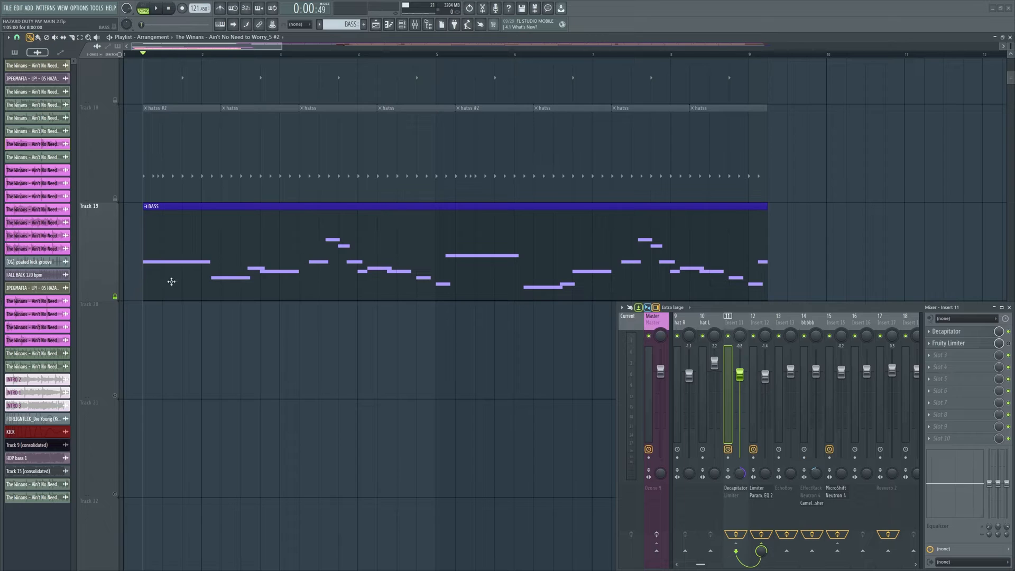
scroll(212, 279, "up", 5)
scroll(130, 226, "down", 1)
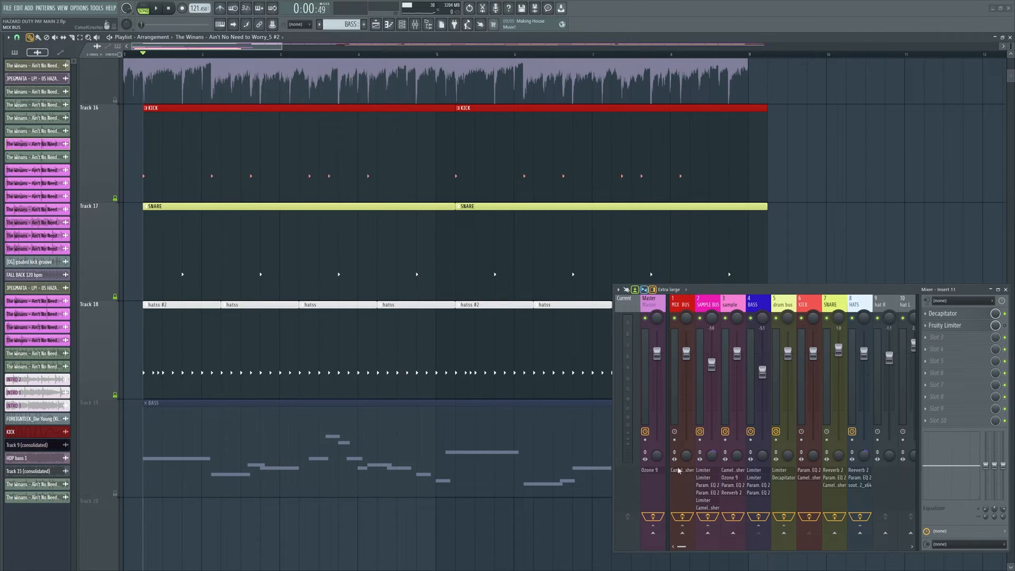
left_click_drag(752, 294, 805, 464)
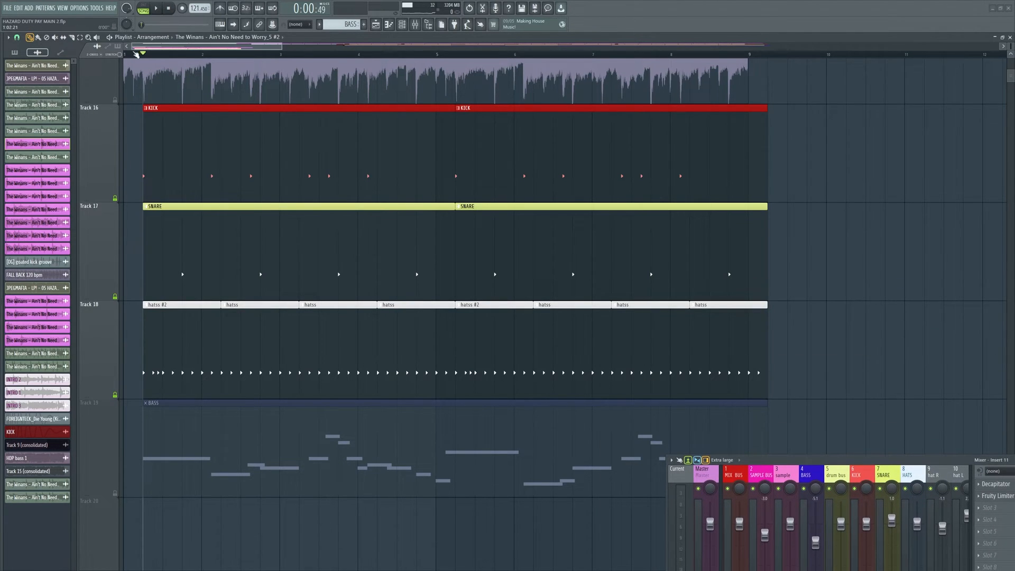
key("space")
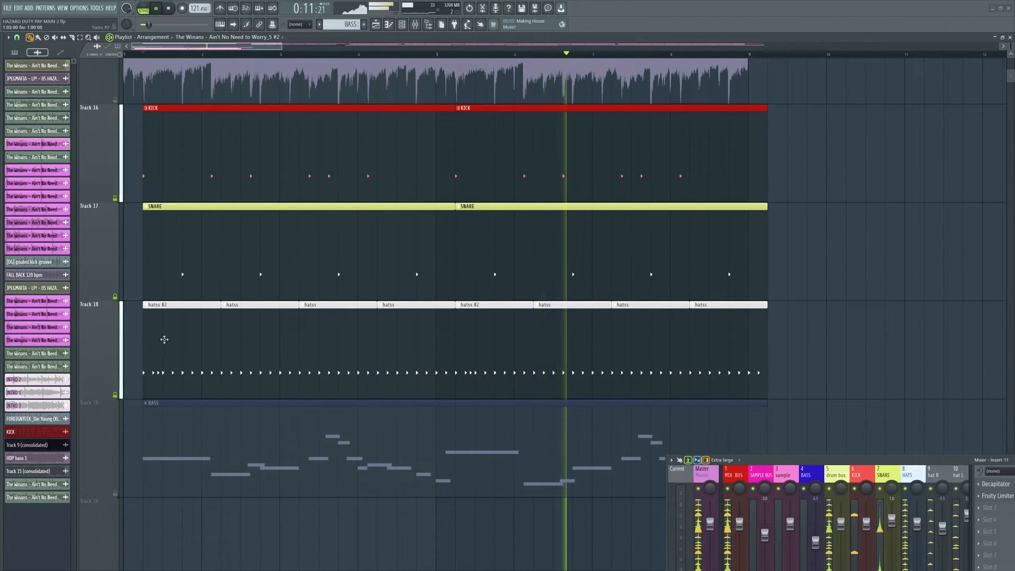
- Examine the Equalizer, Dynamic EQ and Maximizer modules of Ozone 9 on the Master, then close it and select the MIX BUS
left_click_drag(757, 461, 728, 422)
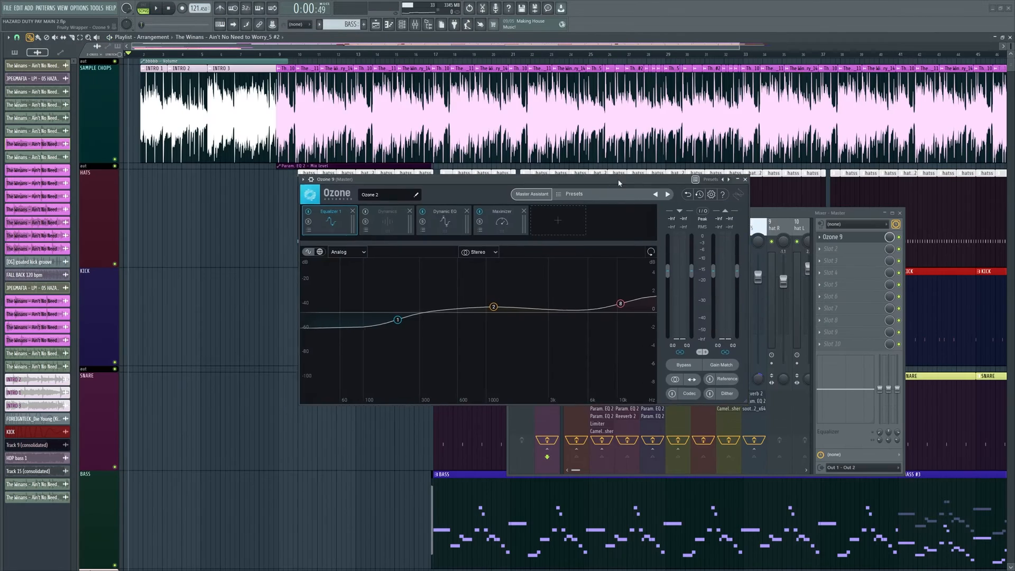
left_click(501, 218)
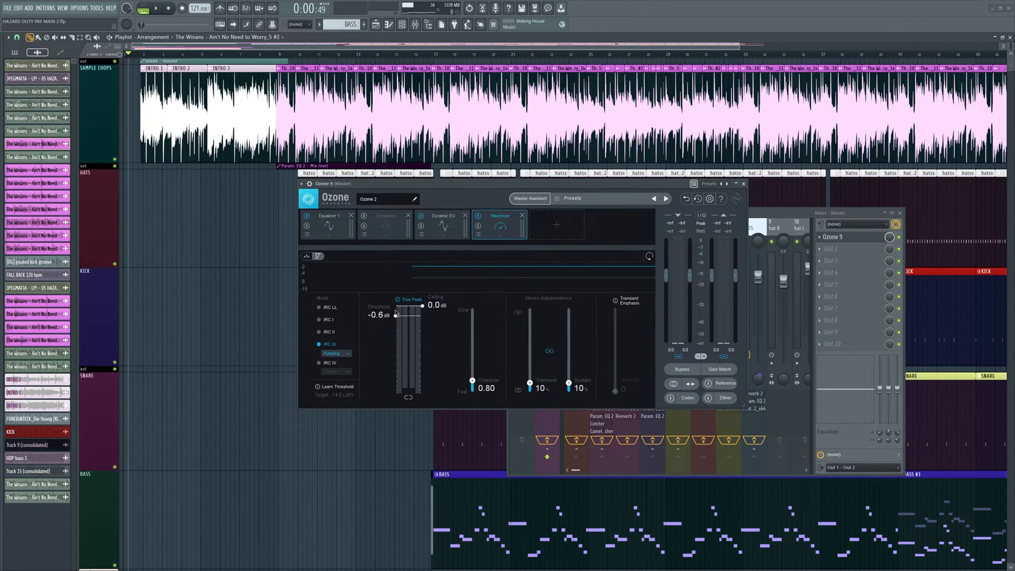
left_click(434, 227)
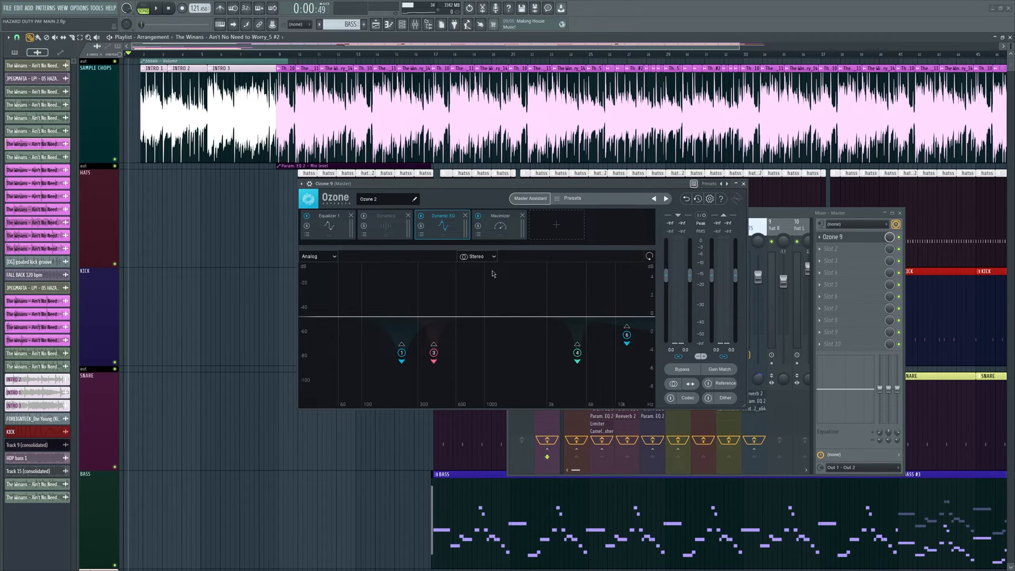
left_click(322, 219)
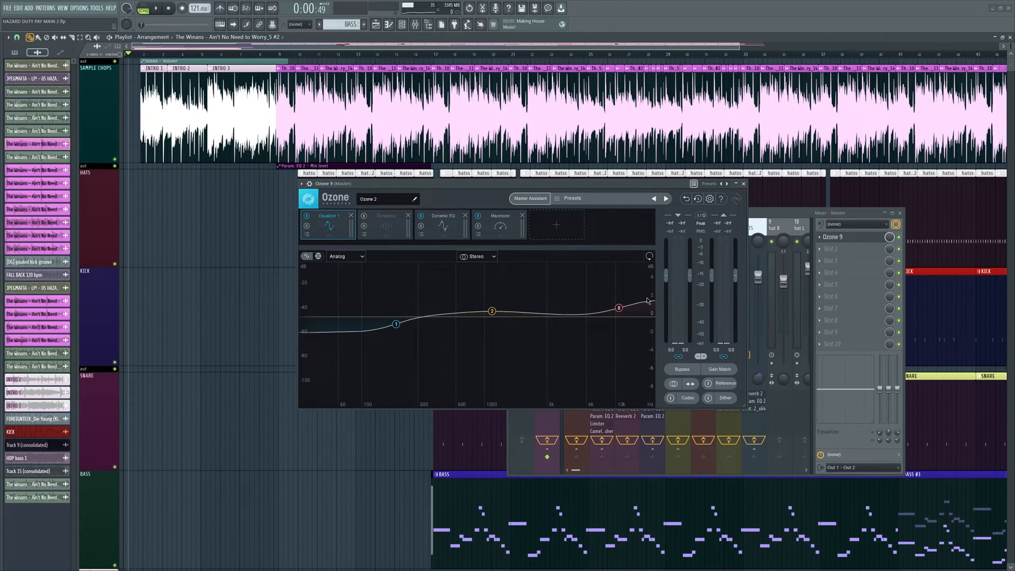
left_click(744, 184)
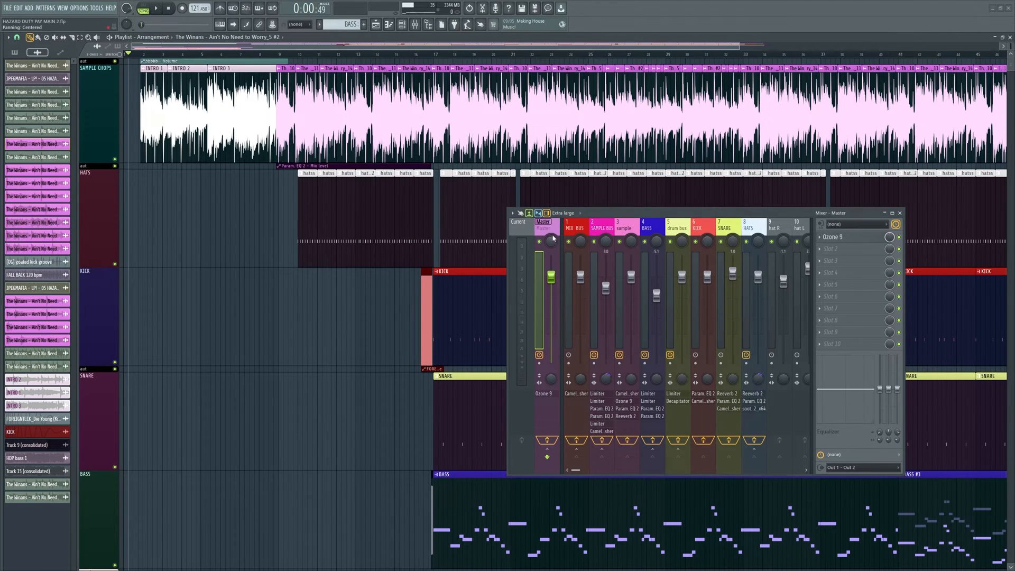
left_click(582, 226)
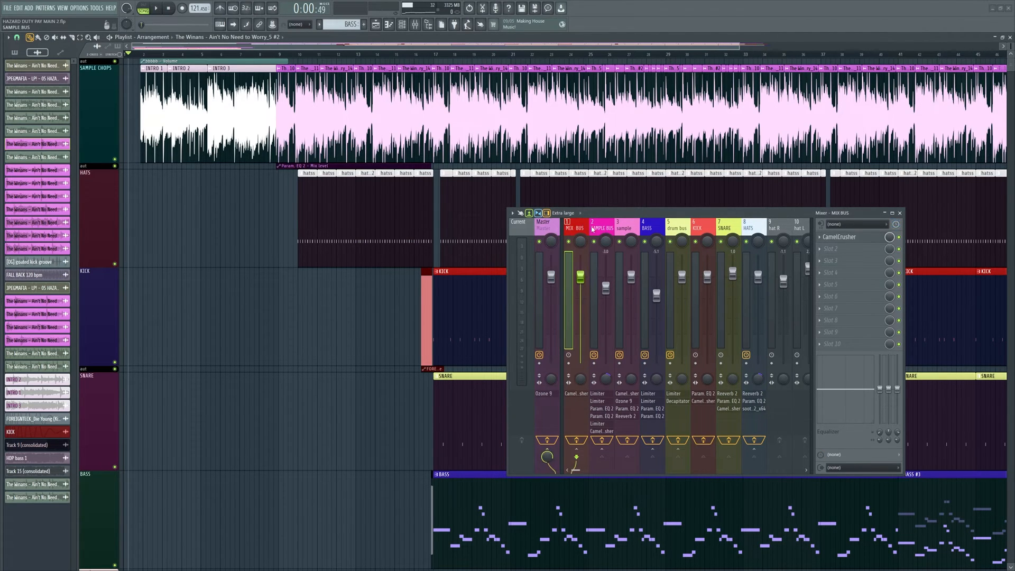
- Place the playhead just before the INTRO 1 clip at the start of the arrangement
scroll(147, 112, "up", 5)
left_click_drag(179, 47, 165, 50)
left_click(165, 54)
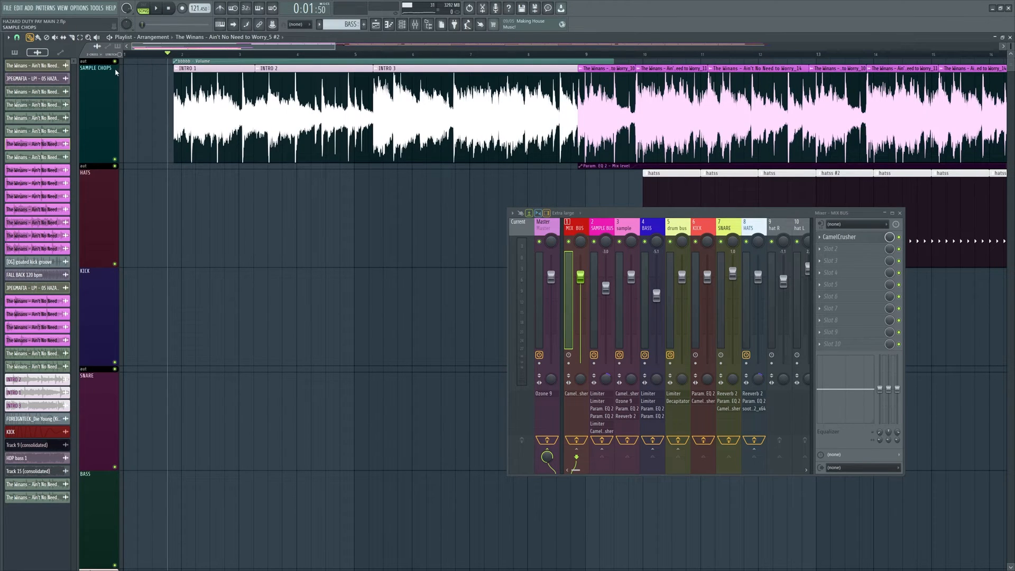
- Enlarge the volume automation track above SAMPLE CHOPS, examine its curve over the intro clips, and restore the compact track height
left_click_drag(92, 63, 92, 193)
scroll(220, 277, "down", 1)
scroll(227, 264, "up", 1)
scroll(329, 220, "down", 1)
scroll(328, 214, "up", 1)
scroll(345, 201, "up", 1)
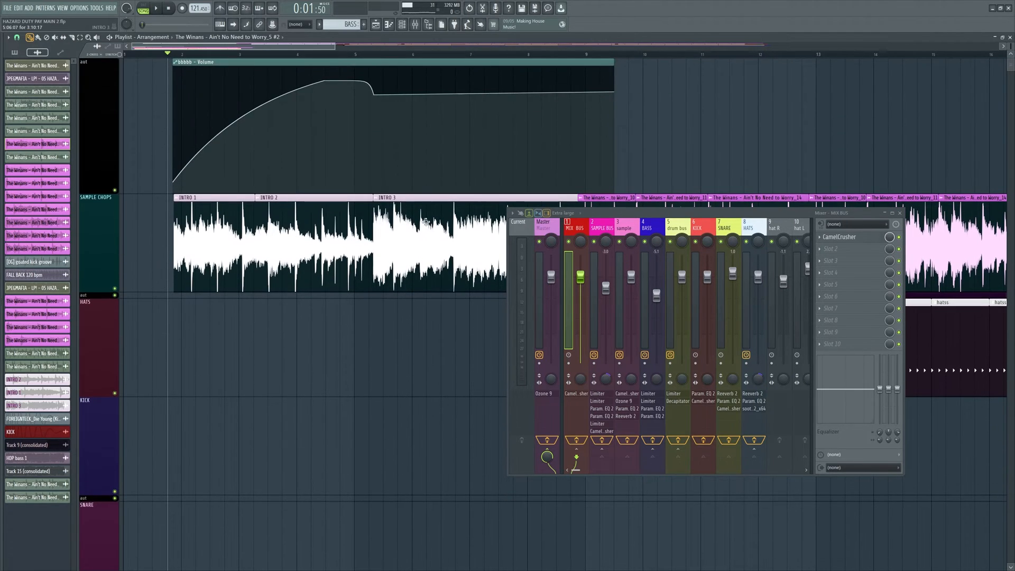
scroll(408, 226, "down", 4)
scroll(179, 190, "up", 1)
scroll(104, 192, "down", 1)
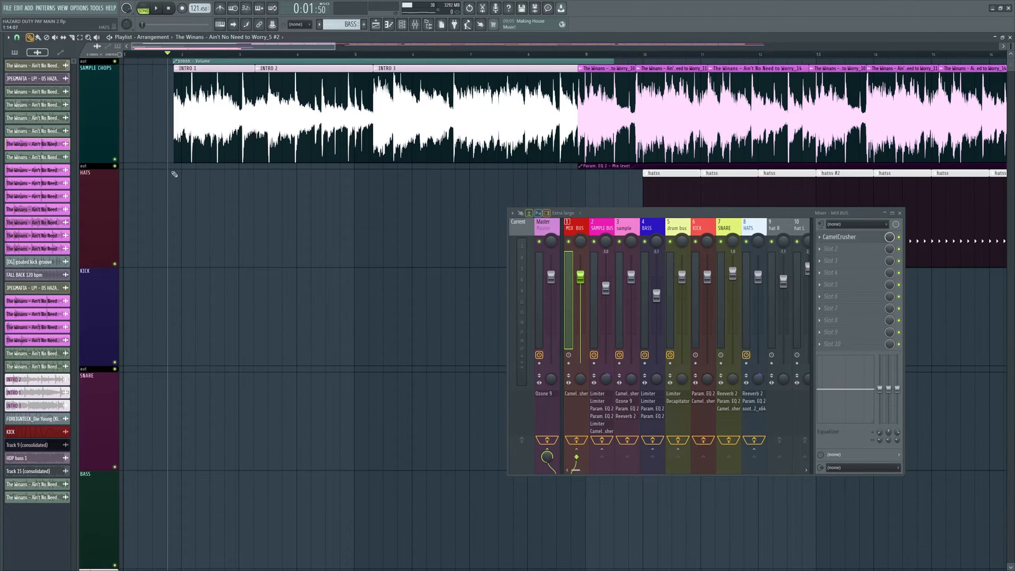
- Play the arrangement from INTRO 1 through the filtered sample chops until the hats have entered, and stop playback
key("space")
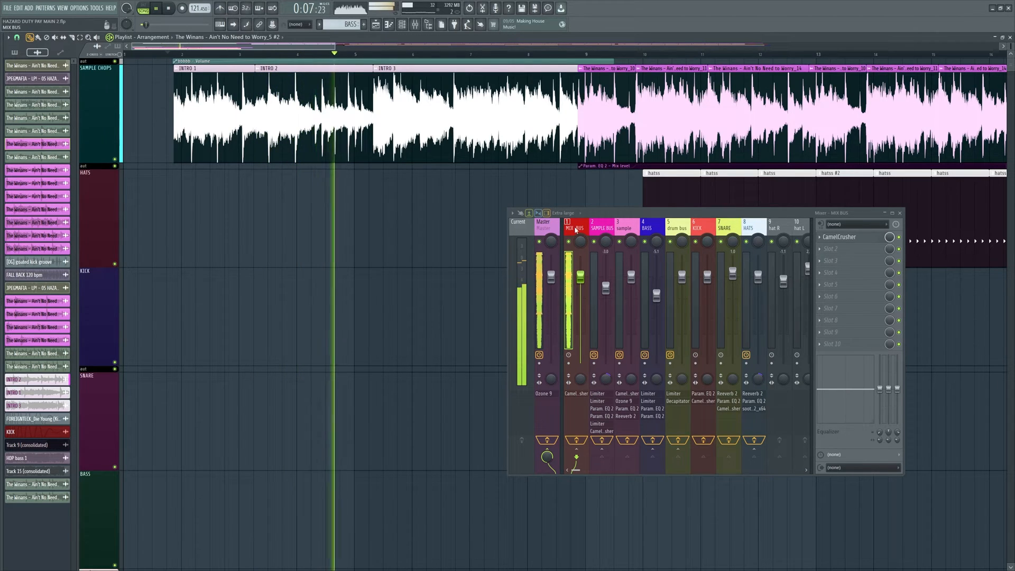
scroll(241, 256, "down", 2)
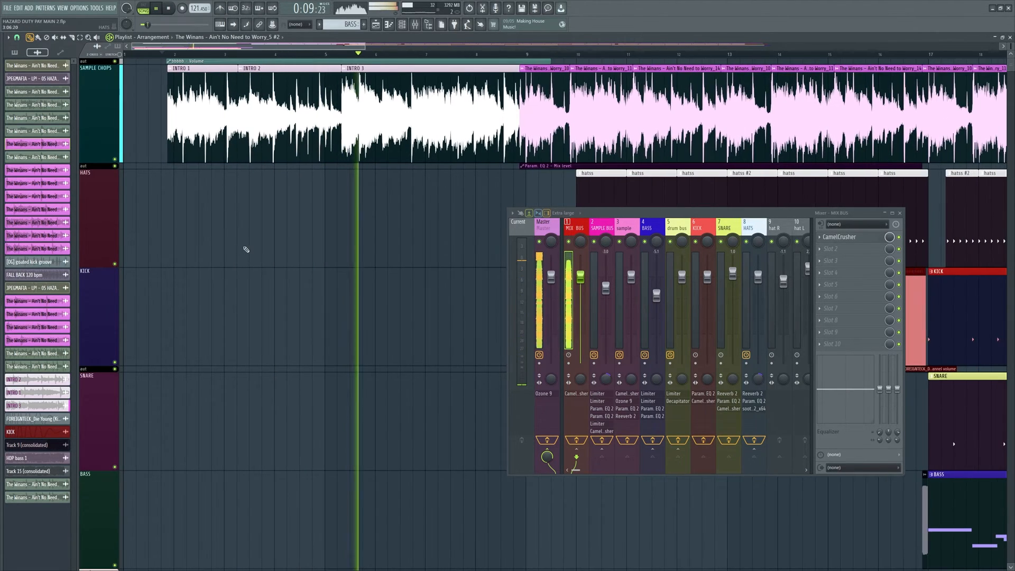
scroll(484, 265, "up", 2)
scroll(243, 254, "down", 2)
scroll(437, 222, "up", 2)
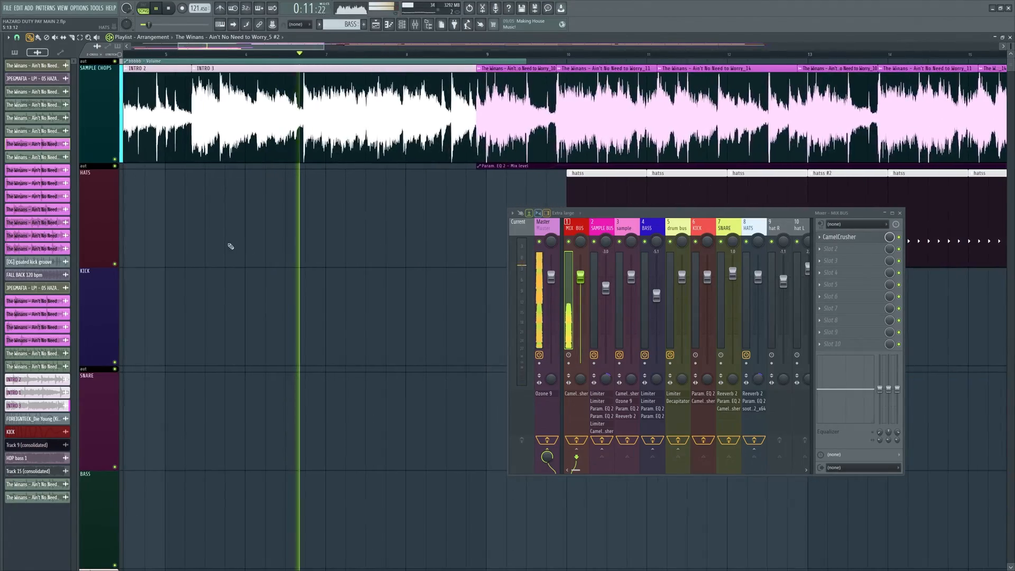
scroll(229, 245, "down", 2)
scroll(417, 244, "up", 2)
scroll(328, 244, "down", 2)
scroll(344, 246, "up", 2)
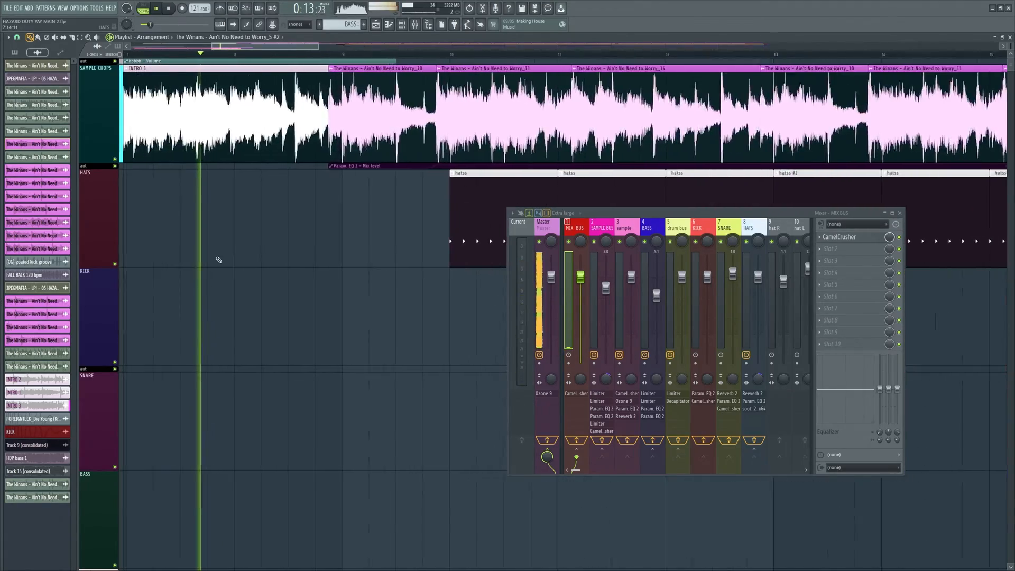
scroll(220, 260, "down", 2)
scroll(295, 263, "up", 2)
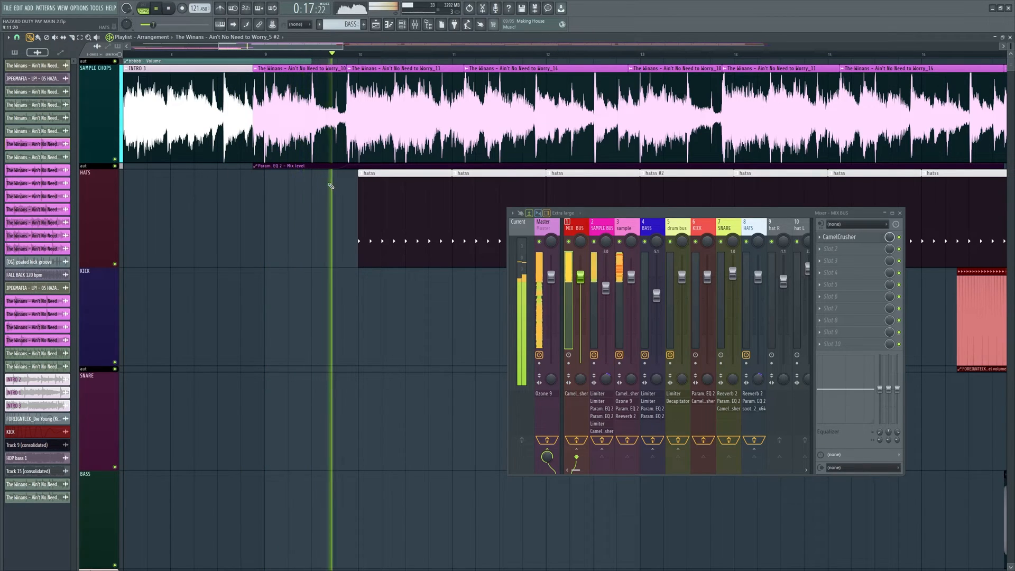
scroll(274, 240, "down", 2)
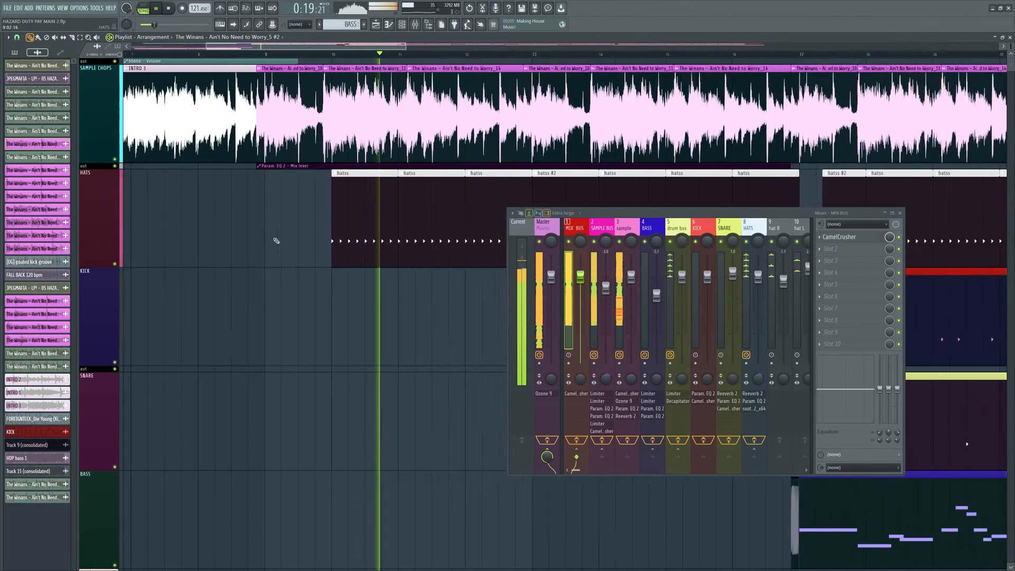
scroll(453, 316, "up", 2)
key("space")
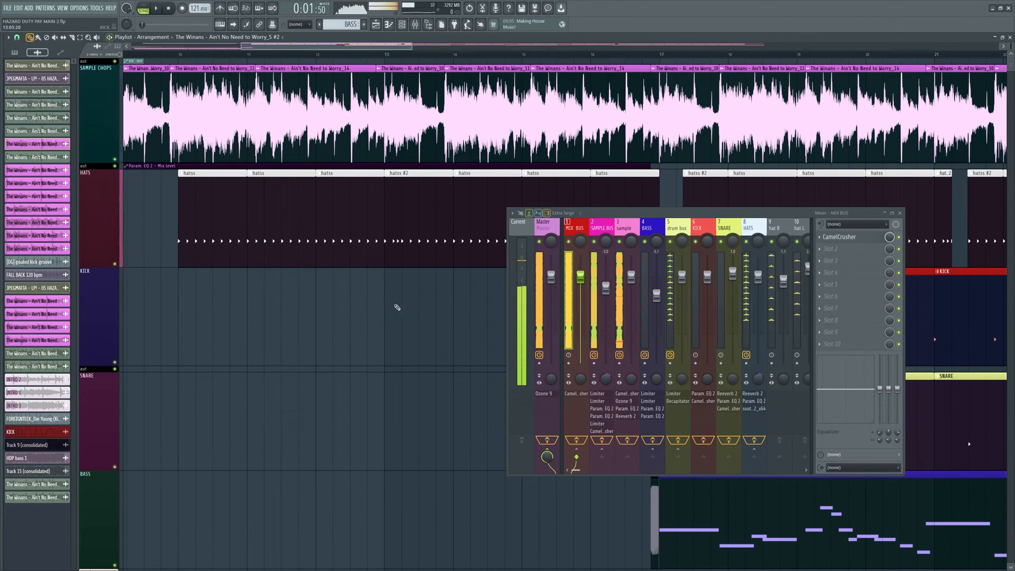
- Inspect the Param. EQ 2 mix level automation beneath the sample chops leading up to the drums
scroll(402, 238, "down", 2)
scroll(400, 169, "down", 2)
scroll(222, 204, "up", 3)
mouse_move(96, 171)
left_mouse_down()
mouse_move(96, 271)
mouse_move(112, 163)
left_mouse_up()
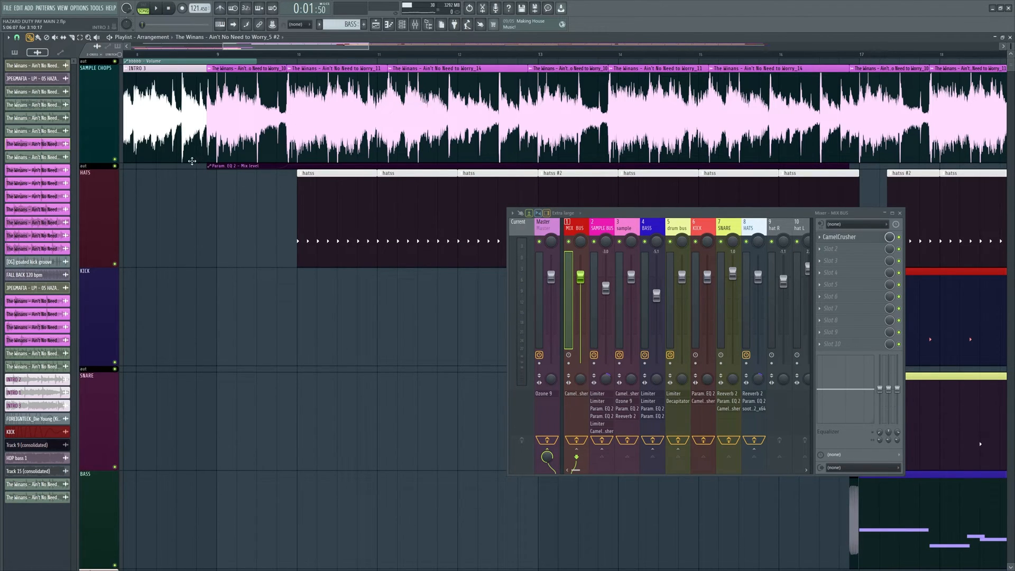
- Examine the rapid run of reversed KICK clips and its channel volume automation just before bar 17
scroll(245, 296, "down", 1)
scroll(323, 269, "down", 2)
scroll(370, 293, "down", 1)
scroll(271, 280, "down", 4)
scroll(318, 272, "up", 3)
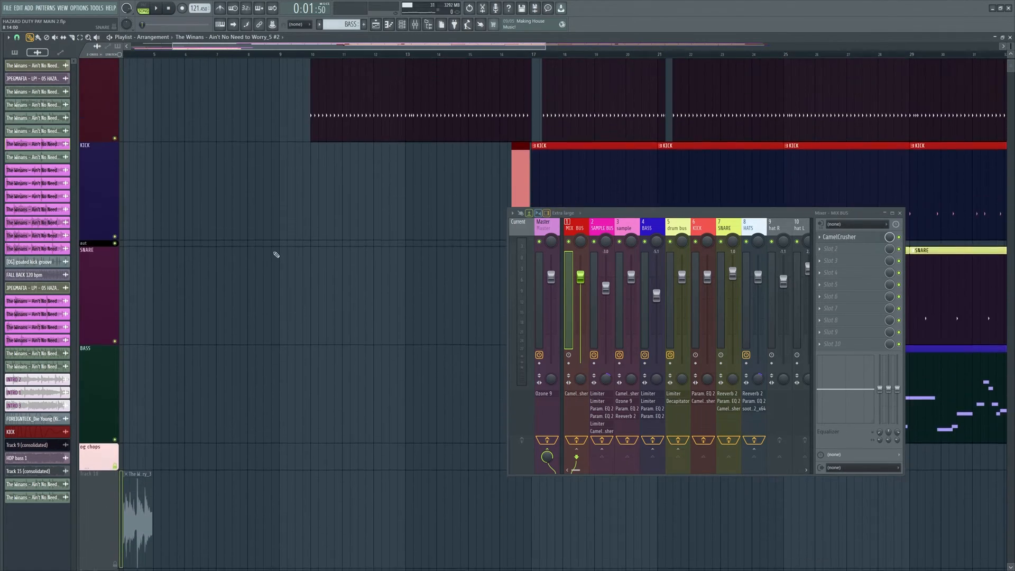
scroll(328, 193, "down", 2)
scroll(375, 254, "up", 1)
scroll(422, 296, "down", 2)
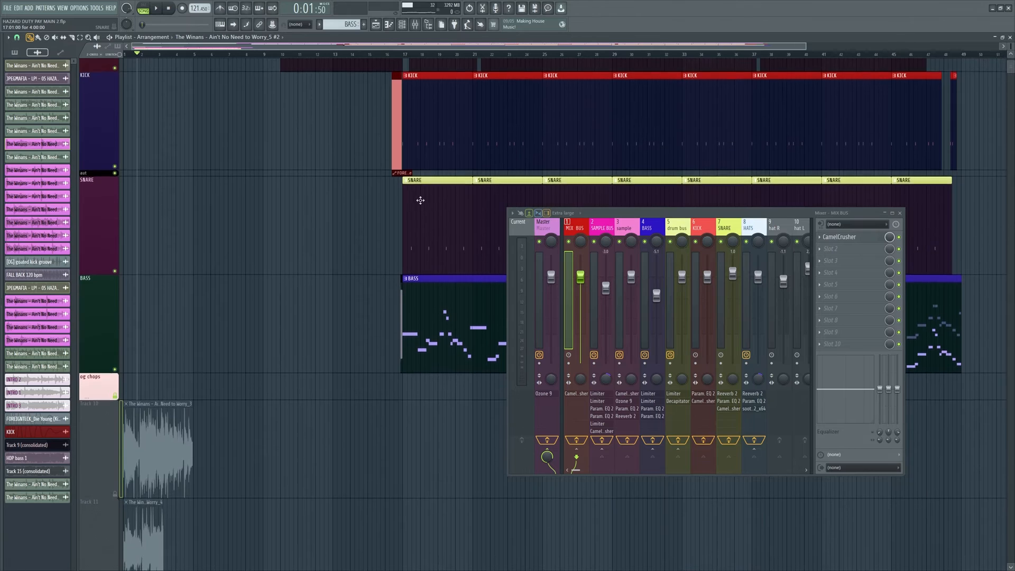
scroll(390, 115, "up", 2)
scroll(389, 113, "up", 5)
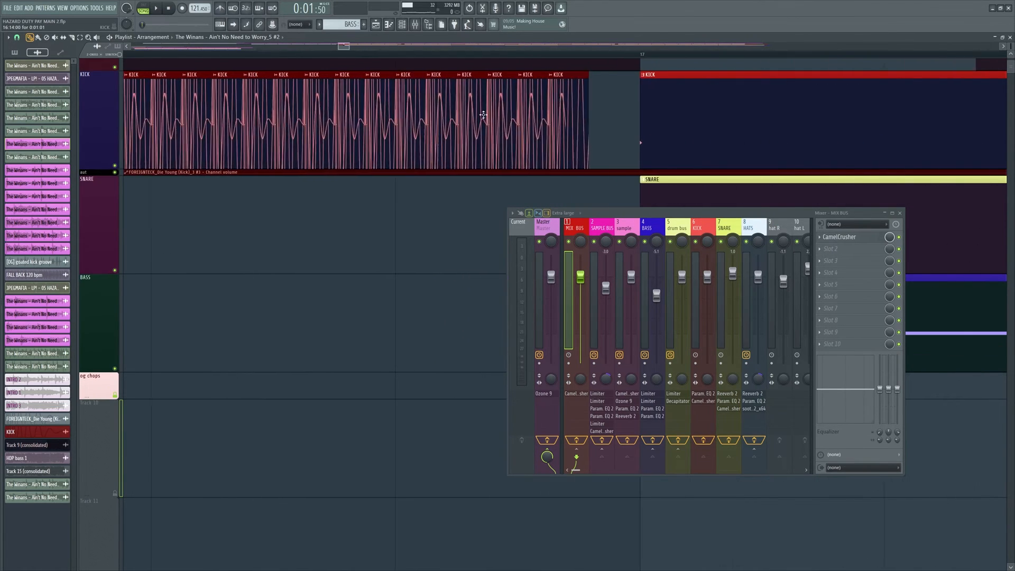
scroll(264, 131, "up", 1)
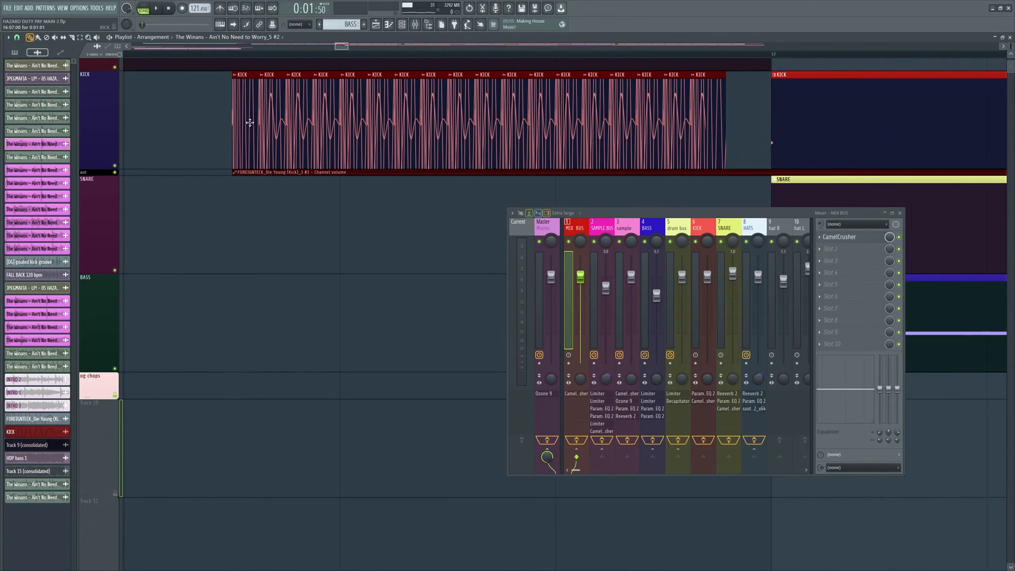
- Solo the KICK track and re-enable the channel volume automation track beneath it
right_click(116, 165)
scroll(306, 231, "down", 3)
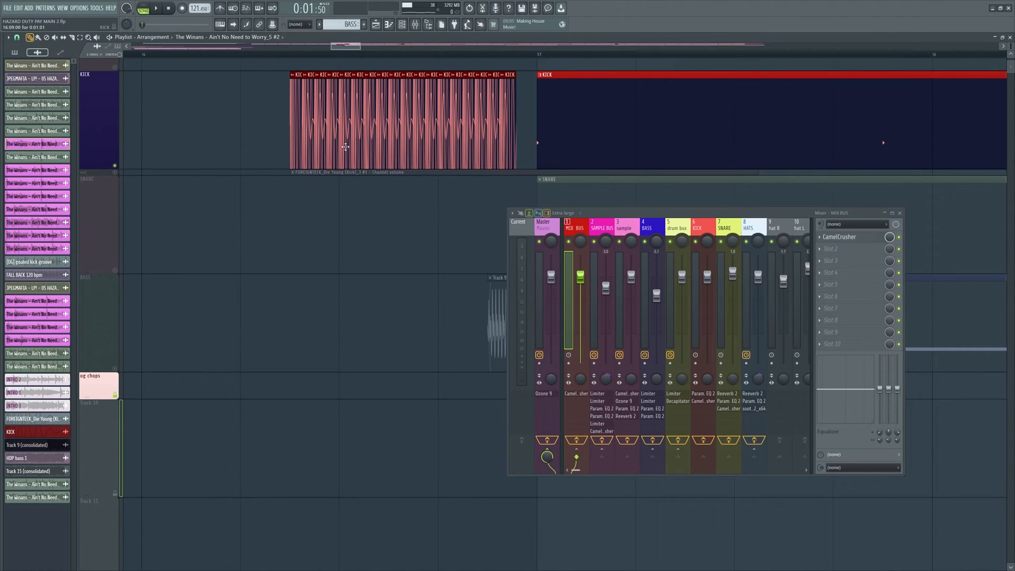
left_click(115, 173)
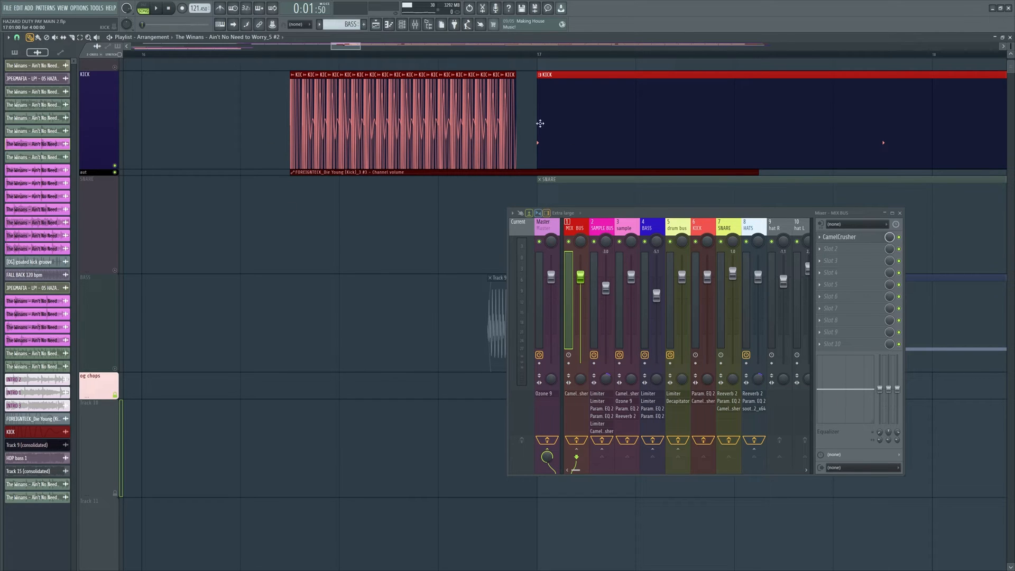
- Place the playhead at the start of the kick roll before bar 17 and play the soloed roll twice
scroll(231, 219, "up", 2)
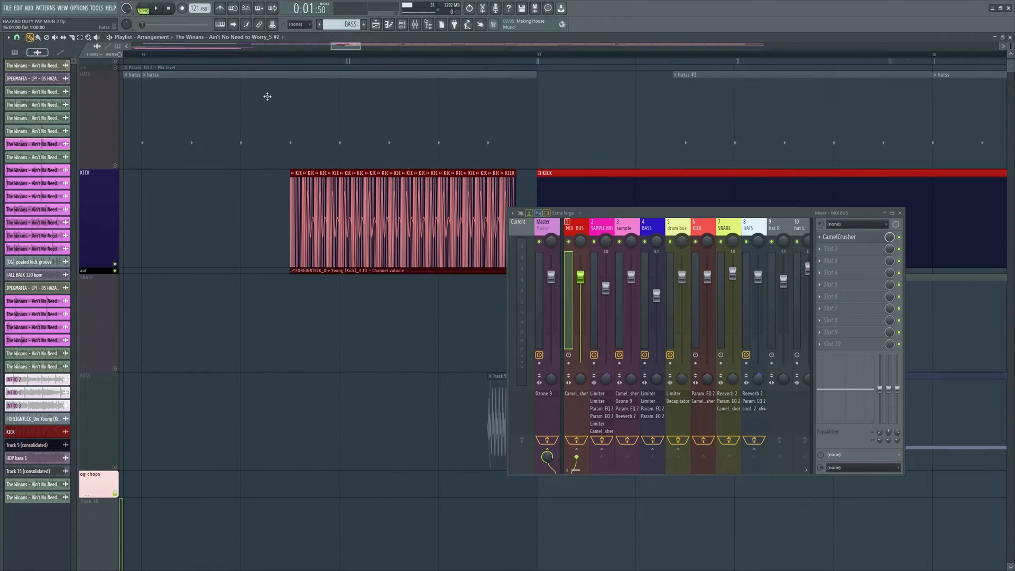
left_click(294, 61)
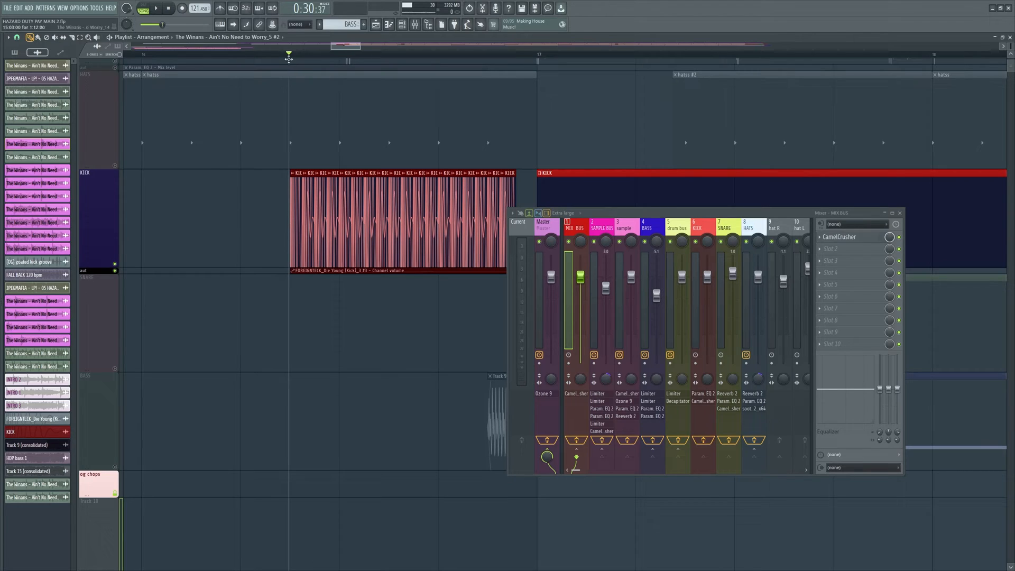
scroll(195, 233, "down", 2)
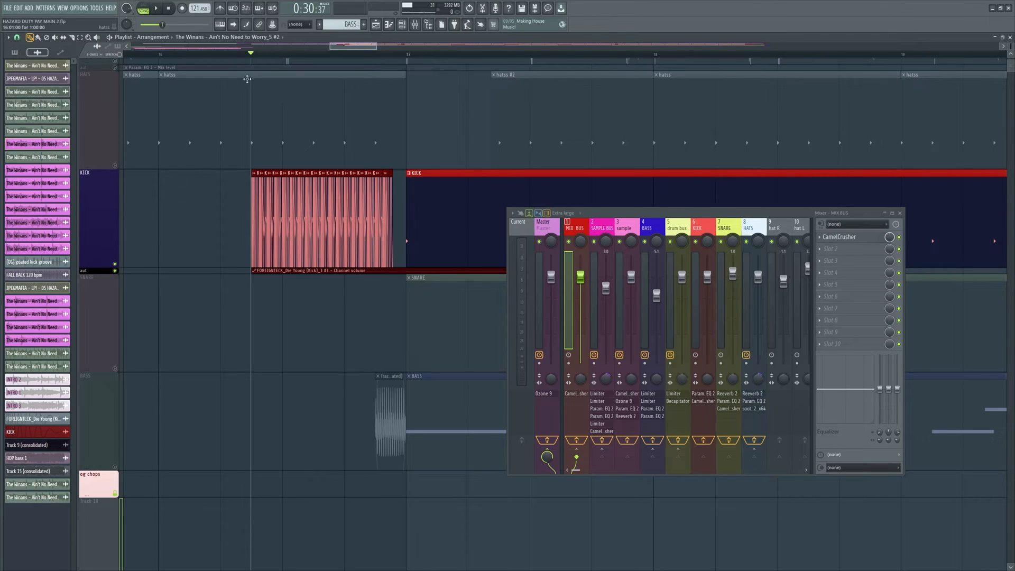
left_click_drag(253, 57, 251, 57)
key("space")
key("space")
key("space")
key("space")
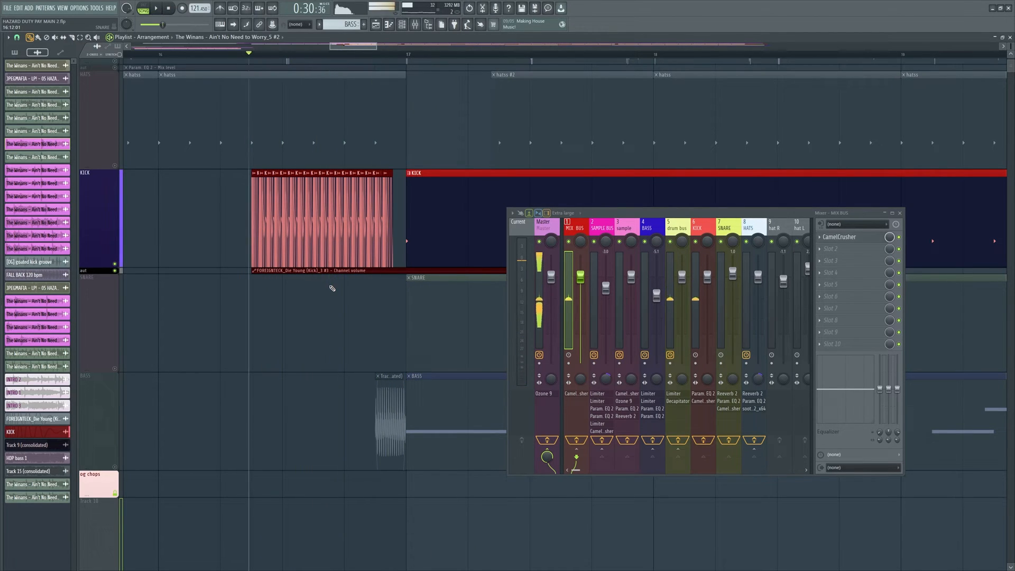
- Examine the spacing of the individual KICK clips in the roll against the start of the main kick pattern
scroll(296, 296, "up", 4)
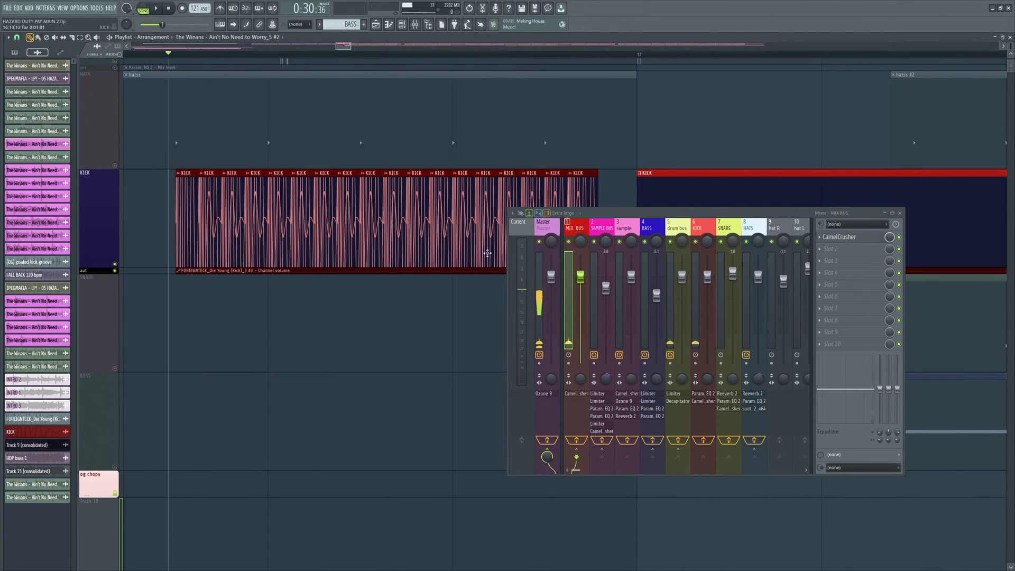
scroll(225, 313, "down", 2)
scroll(350, 328, "up", 4)
scroll(238, 333, "down", 3)
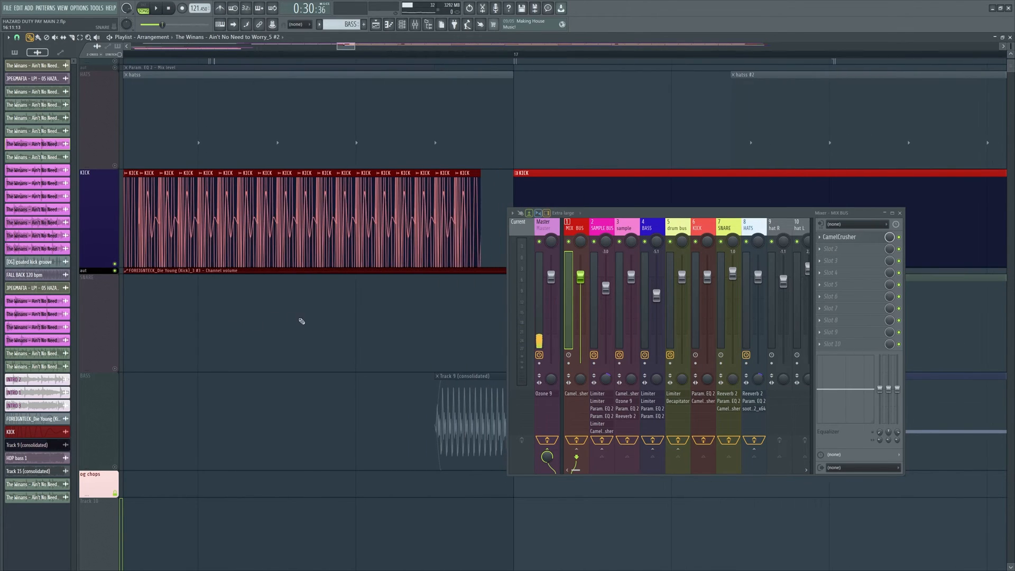
scroll(298, 321, "down", 2)
scroll(341, 328, "down", 8)
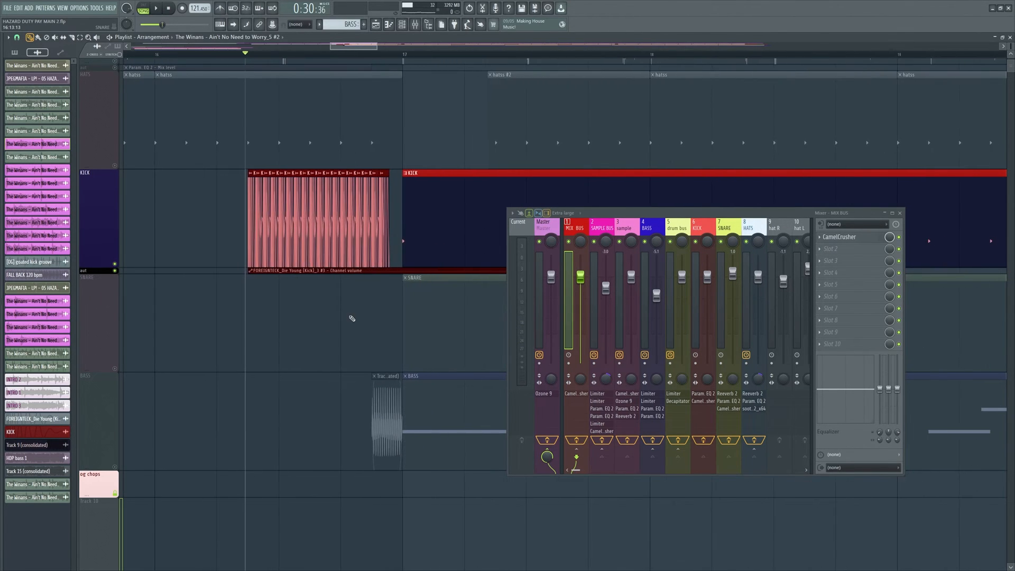
- Unmute the BASS track and examine the Track 9 (consolidated) clip leading into the first BASS pattern at bar 17
scroll(338, 349, "up", 8)
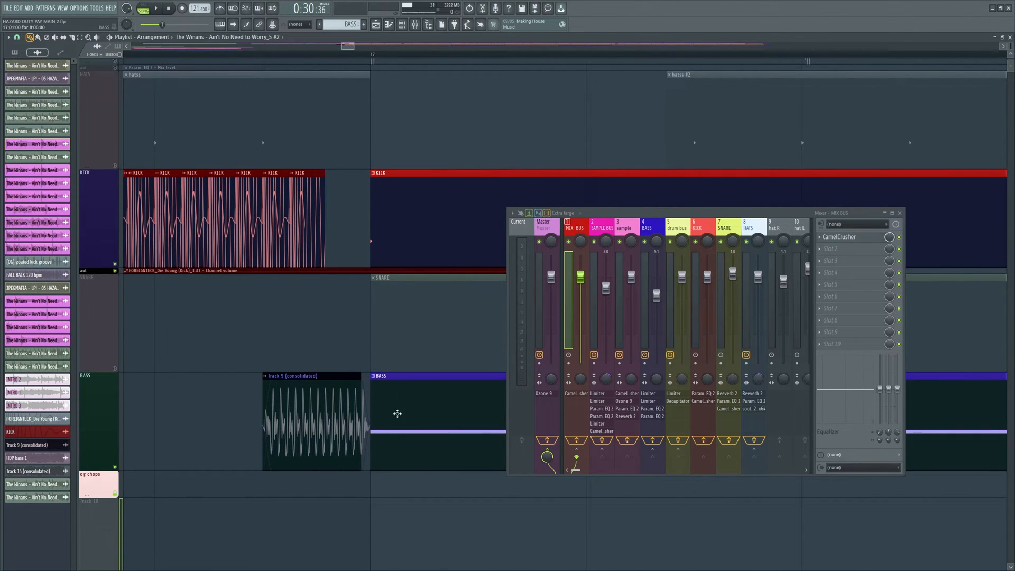
scroll(295, 297, "down", 4)
scroll(265, 318, "down", 4)
scroll(281, 315, "up", 2)
scroll(282, 314, "up", 2)
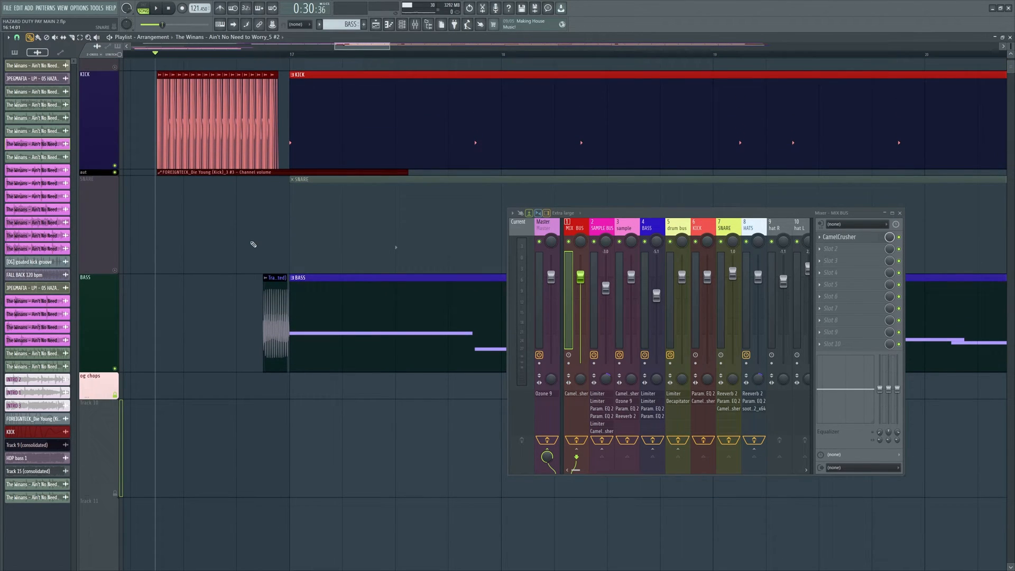
scroll(239, 244, "up", 3)
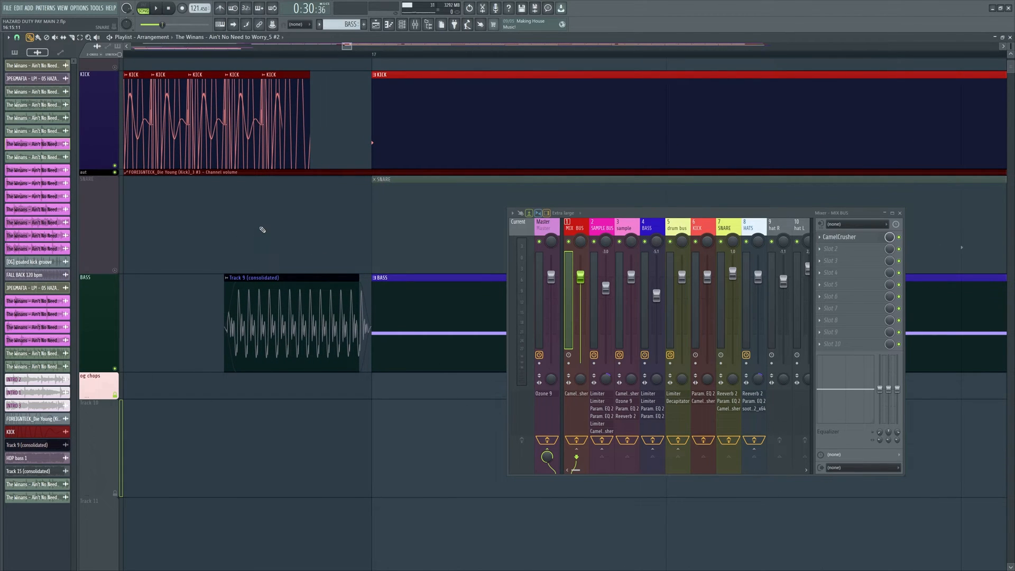
scroll(260, 217, "down", 9)
scroll(287, 240, "up", 4)
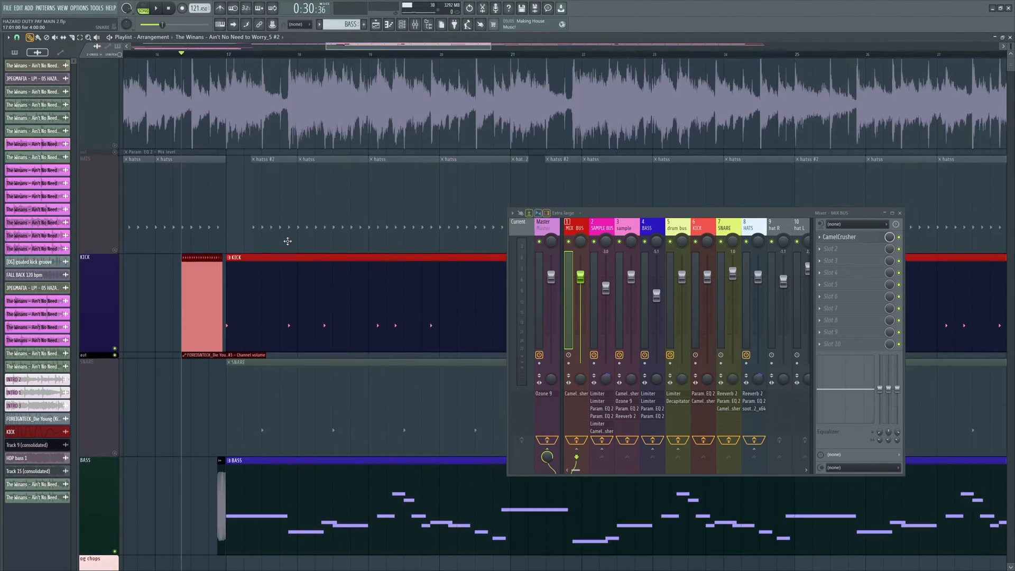
- Hide the mixer and survey the kick, hats and bass patterns from bar 17 to the end of the arrangement
scroll(413, 211, "down", 5)
key("F9")
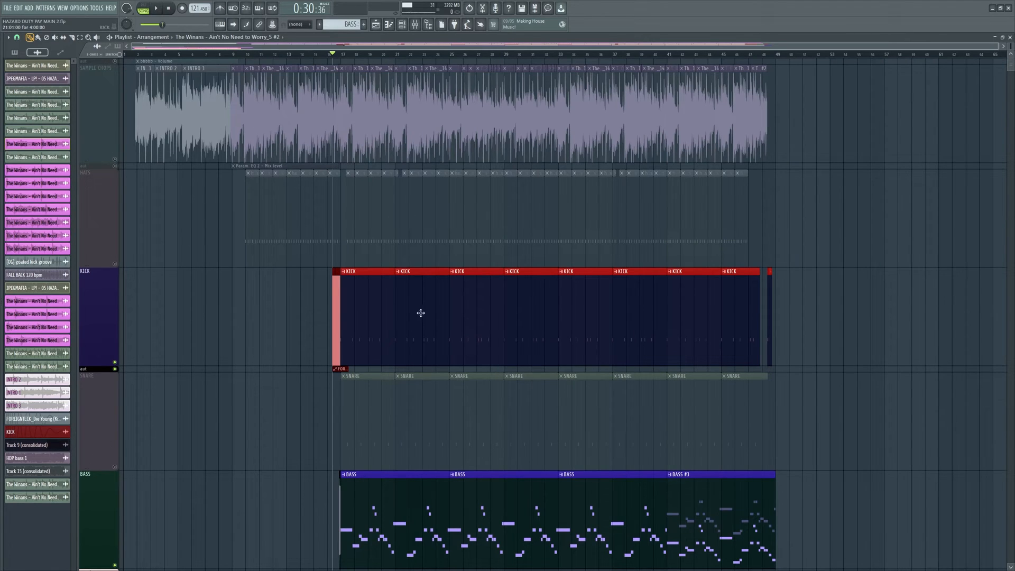
scroll(347, 201, "up", 8)
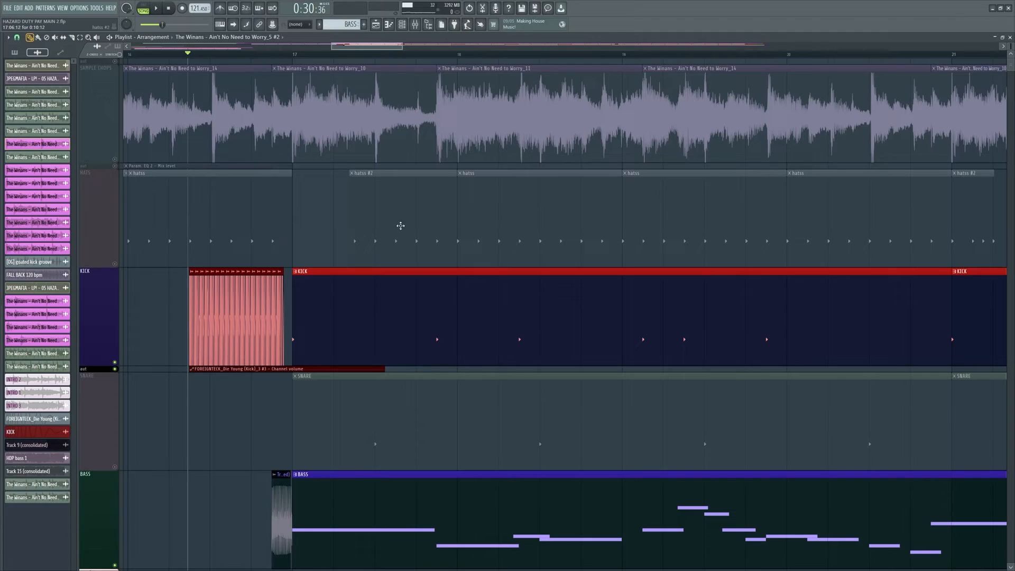
scroll(386, 226, "down", 5)
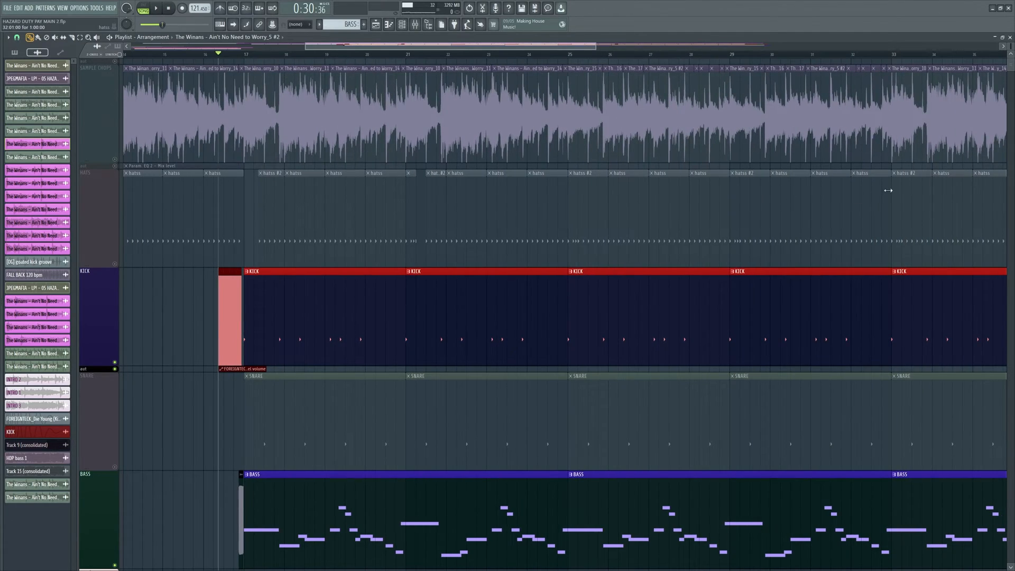
scroll(888, 190, "down", 2)
scroll(236, 288, "down", 2)
scroll(402, 259, "down", 4)
scroll(661, 196, "up", 2)
scroll(781, 160, "up", 2)
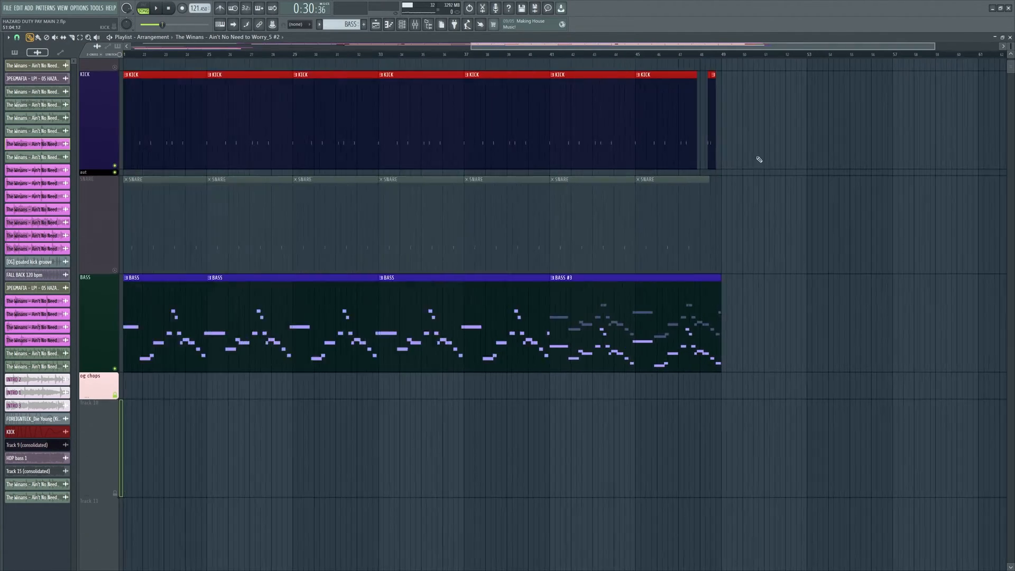
- Examine the final KICK clips, the last sample chop's fade-out and the BASS #3 pattern at the arrangement's end
scroll(781, 159, "up", 1)
scroll(725, 127, "up", 5)
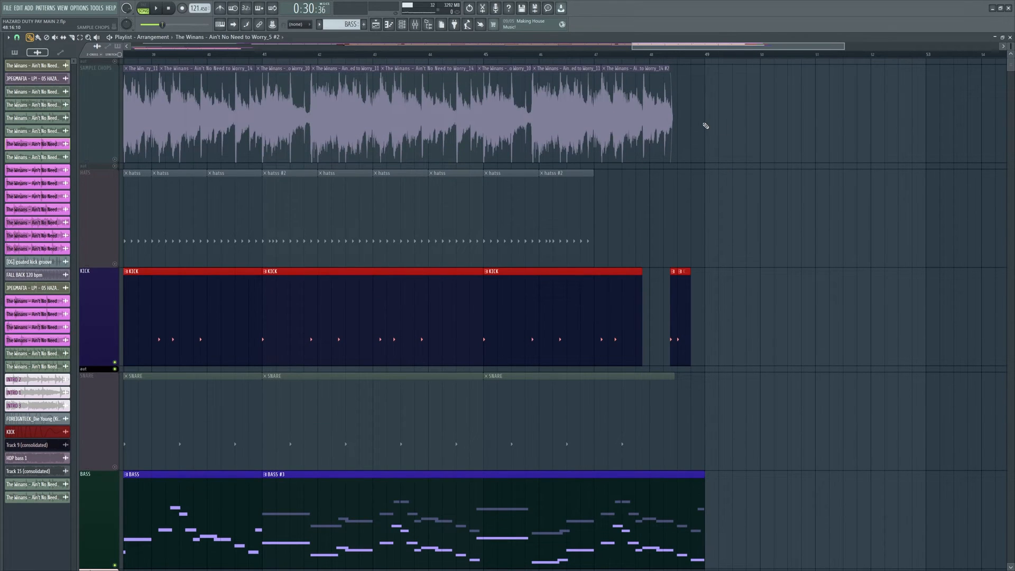
scroll(706, 126, "up", 8)
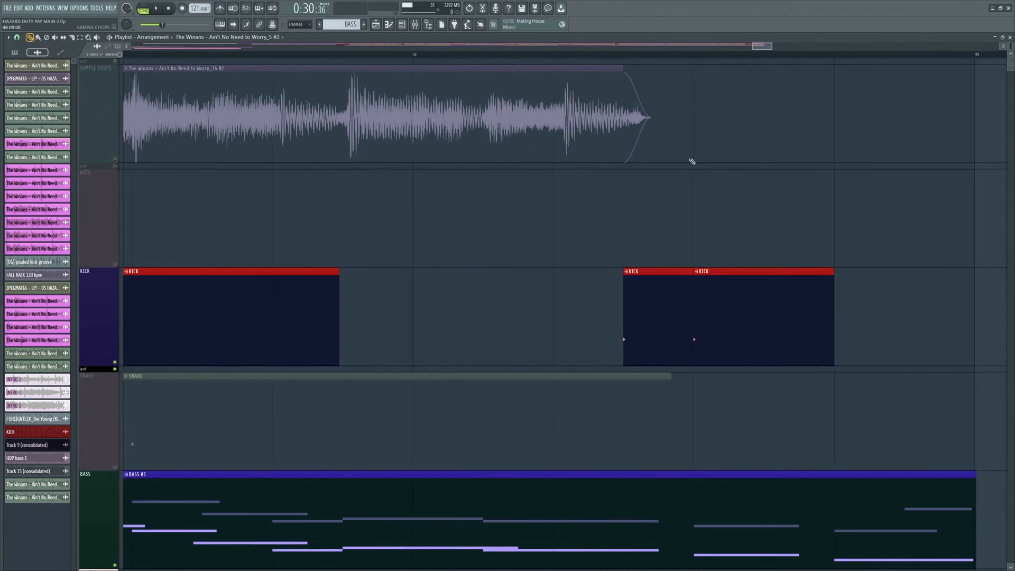
scroll(628, 314, "down", 6)
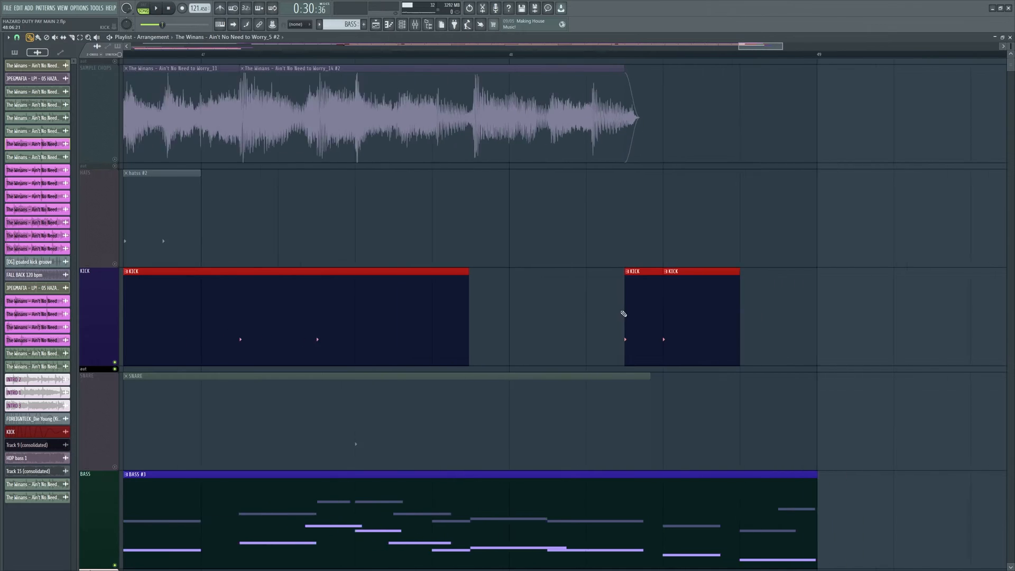
scroll(544, 295, "down", 3)
scroll(615, 314, "down", 6)
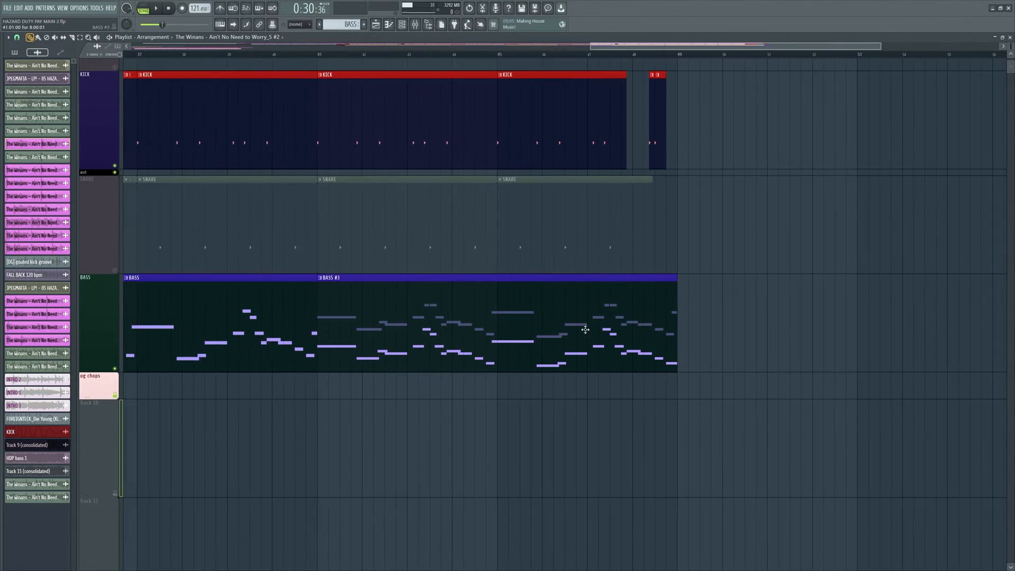
scroll(355, 359, "up", 3)
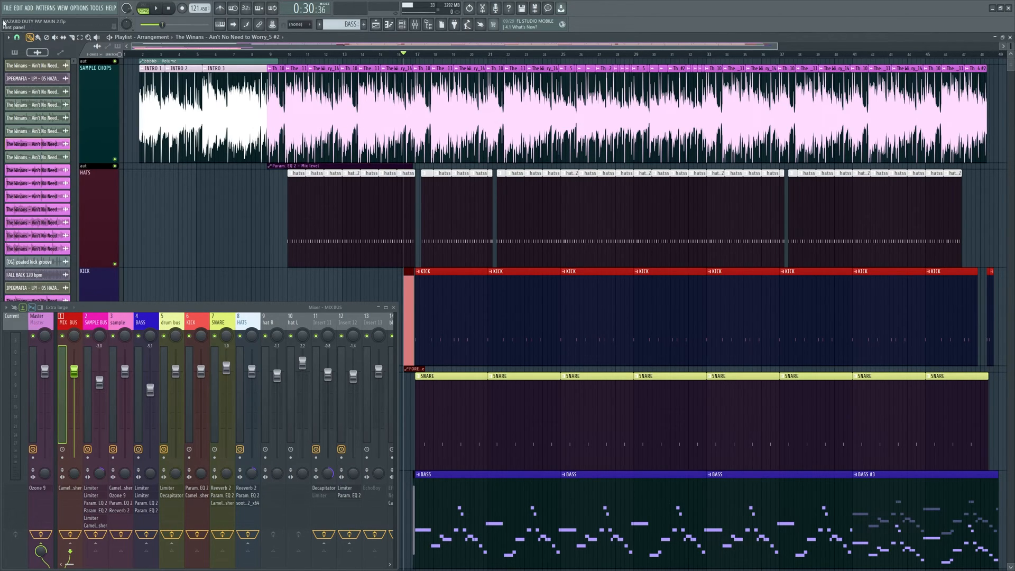
- Check the project's start date and total working time in the project info settings, and close them
left_click(110, 8)
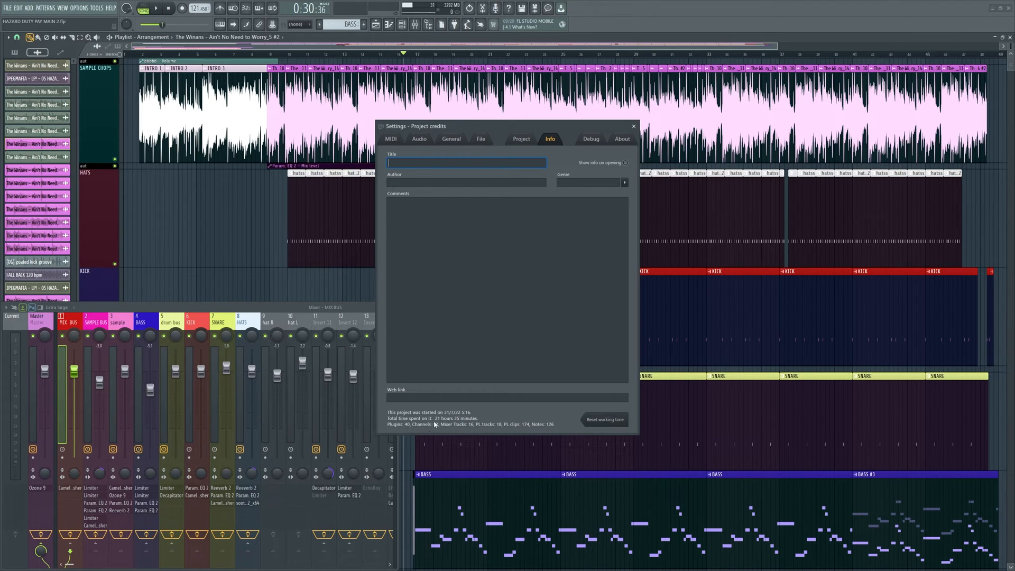
left_click(634, 126)
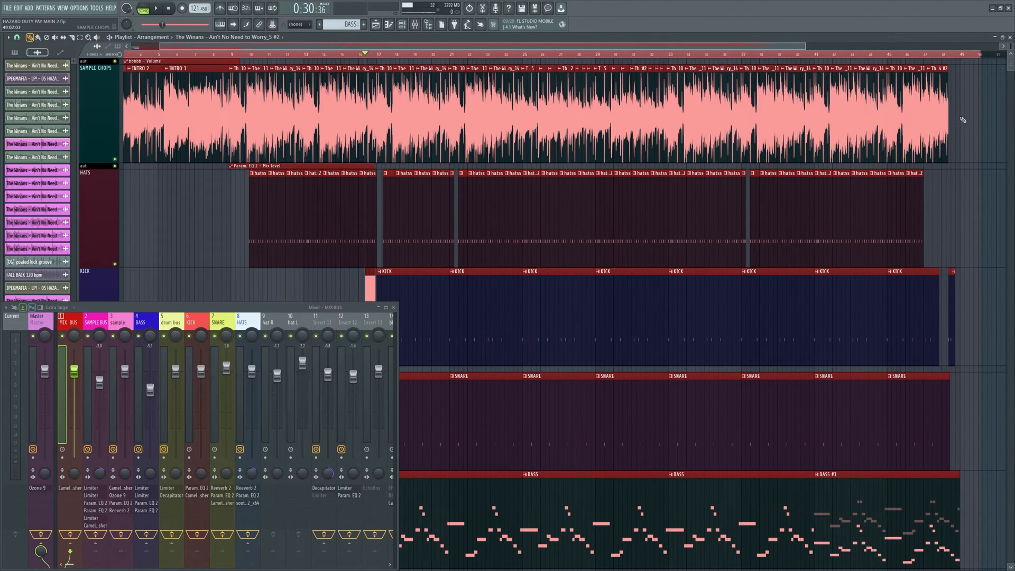
- Select all clips across the full arrangement and return to the intro at its start
left_click_drag(747, 44, 707, 44)
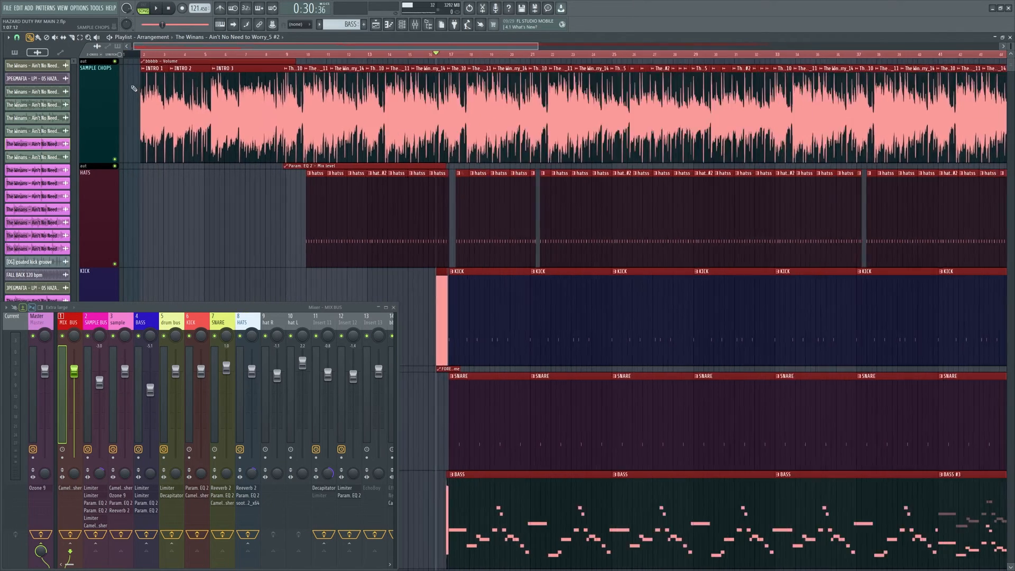